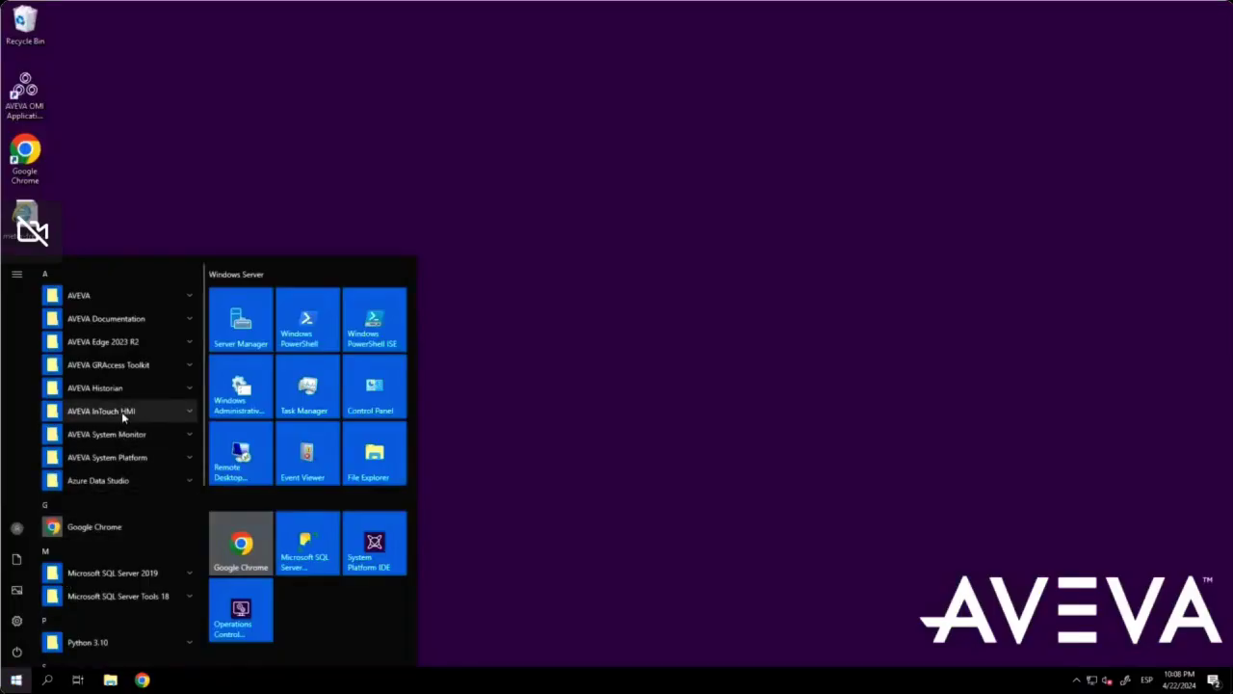
Step: Launch Application Manager from the AVEVA InTouch HMI folder in the Start menu
click(121, 412)
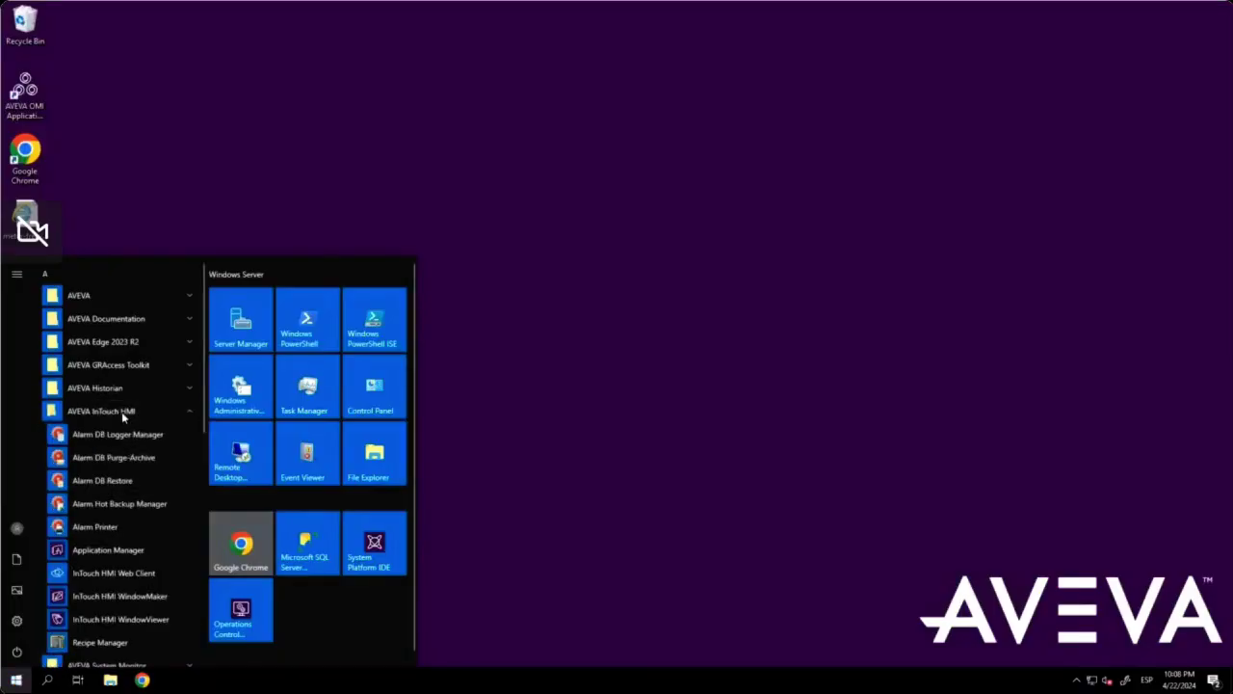
click(129, 557)
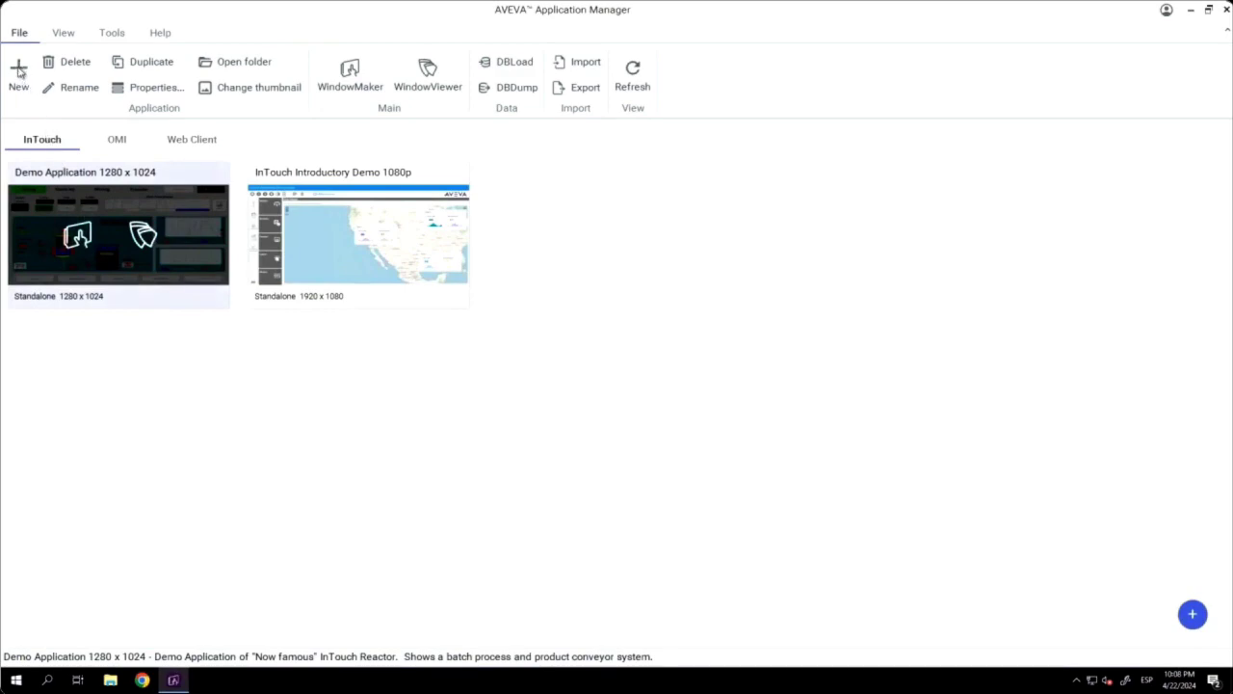
Step: Create MyWebinarApp from the Top Navigation HD w Alarm template, using MyWebinarApp as name, directory and description
click(20, 73)
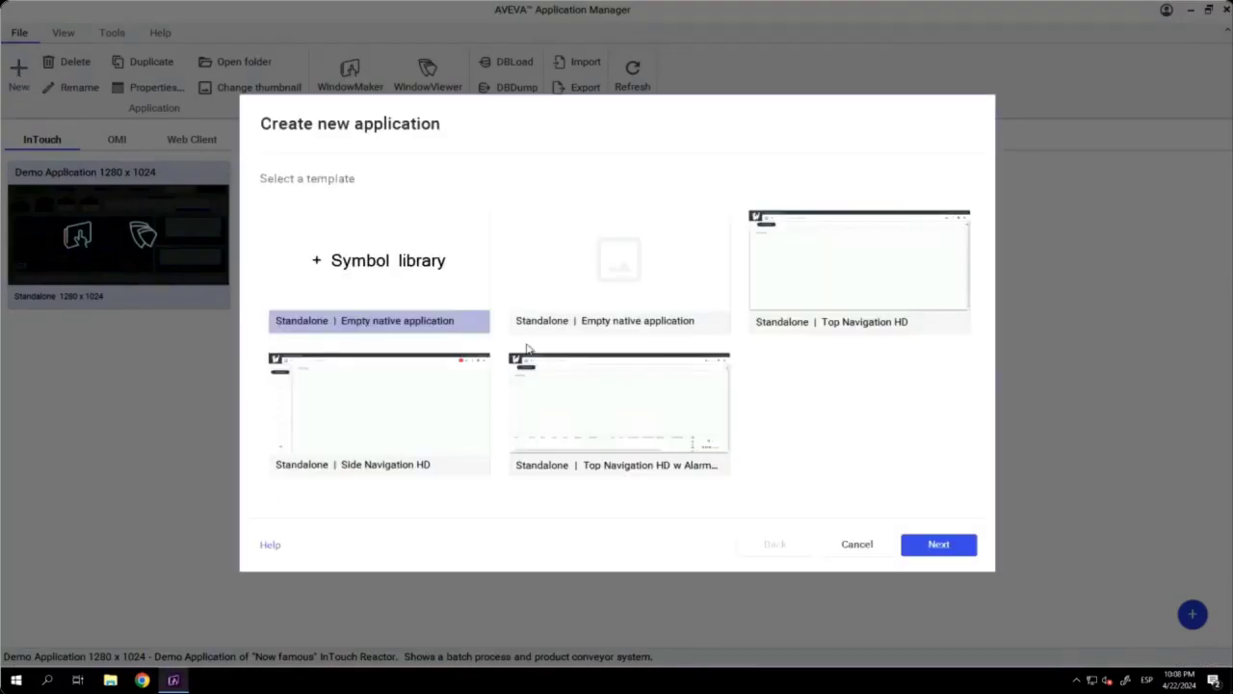
click(603, 408)
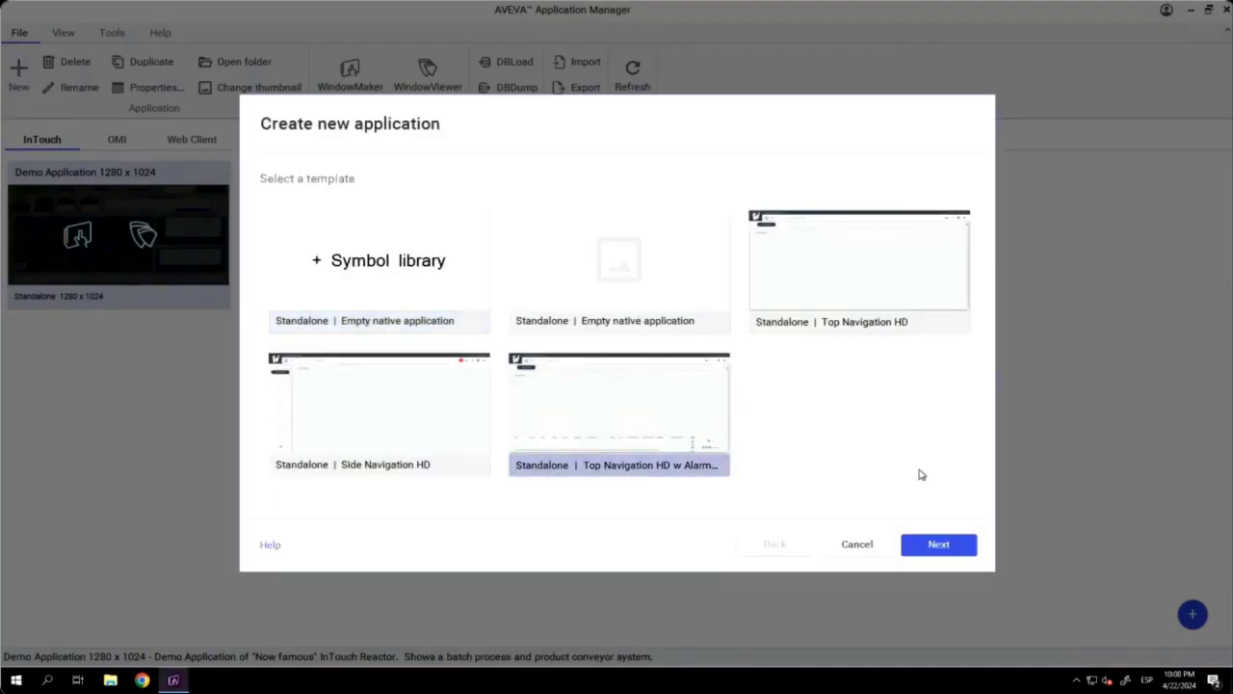
click(950, 551)
drag(431, 245, 230, 245)
text(MyWebinarApp)
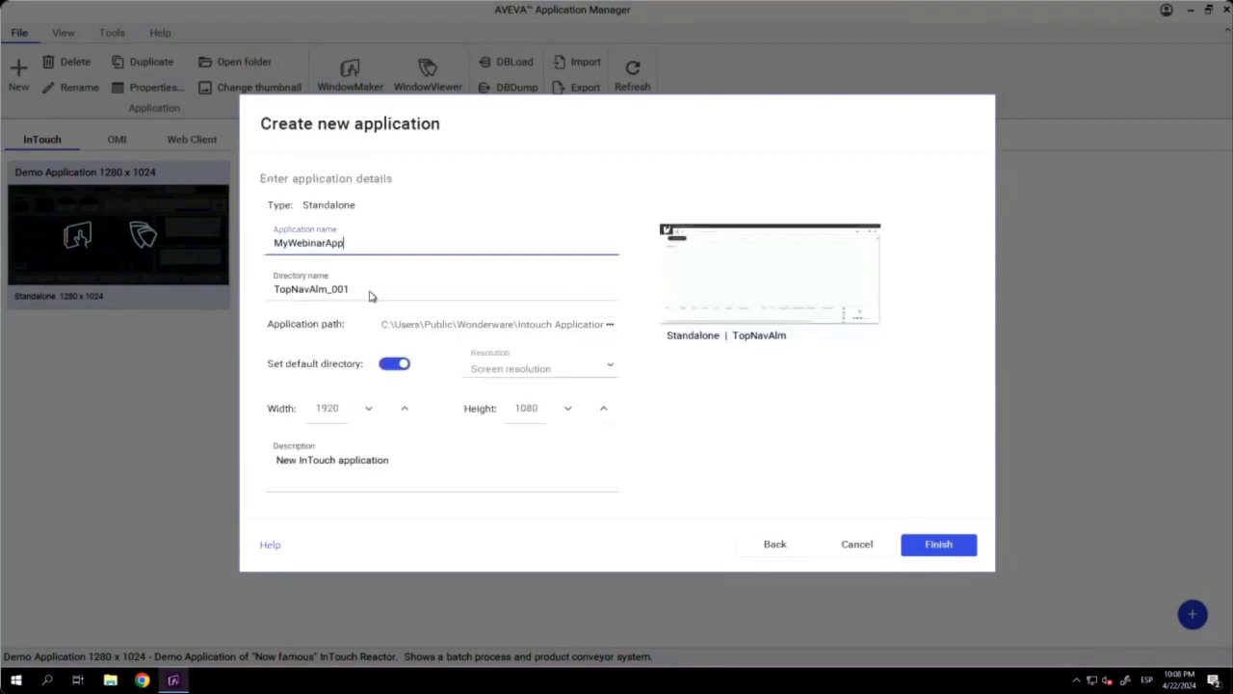
drag(372, 295, 261, 295)
text(MyWebinarApp)
drag(415, 469, 268, 466)
text(MyWebinarApp)
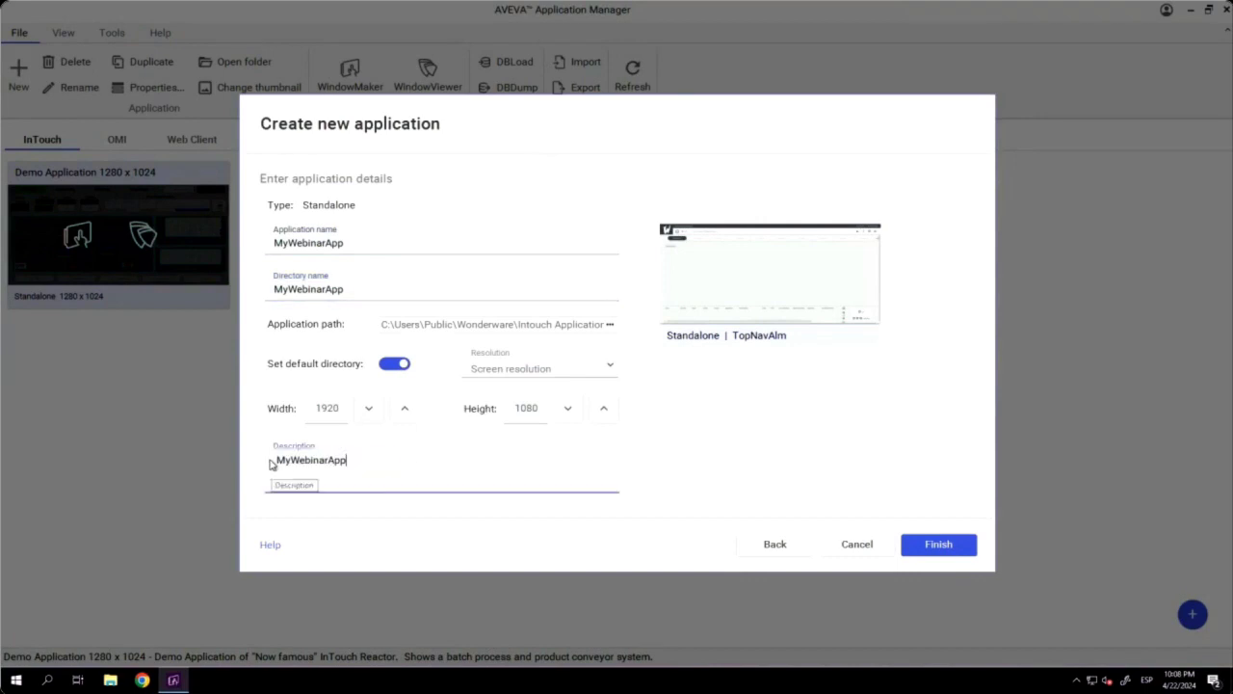
click(939, 544)
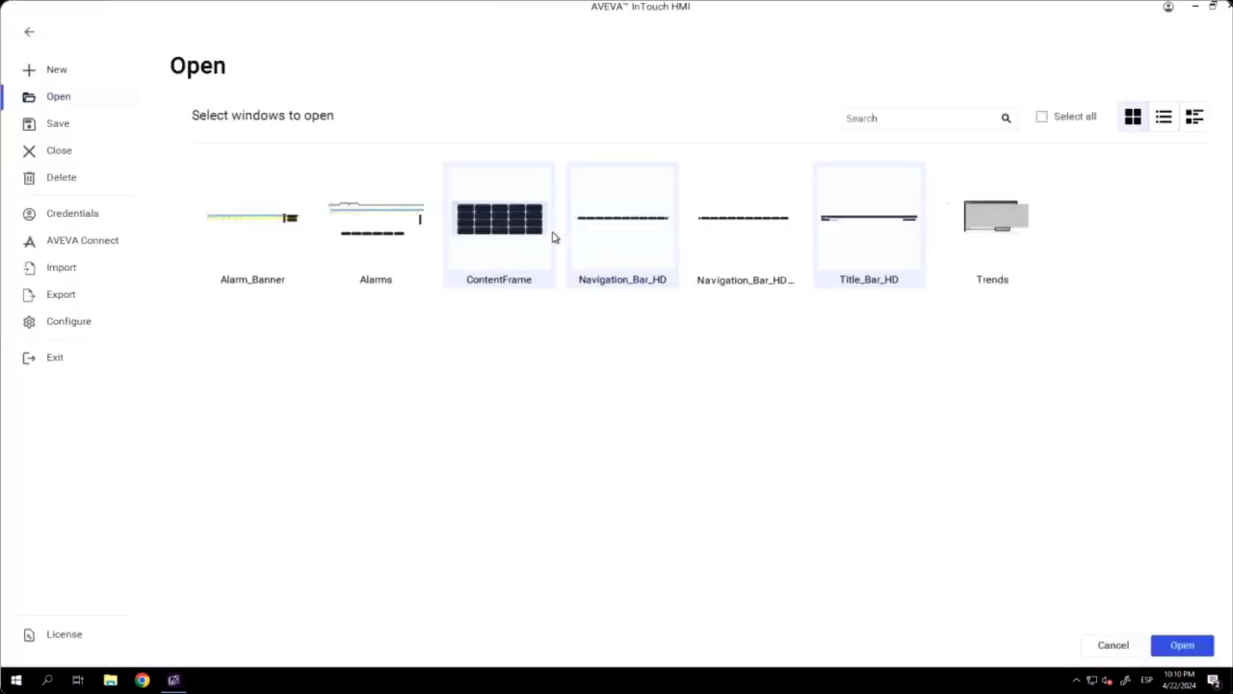
Step: Enable historian storage on localhost with alarm and event logging, and save the settings
click(83, 323)
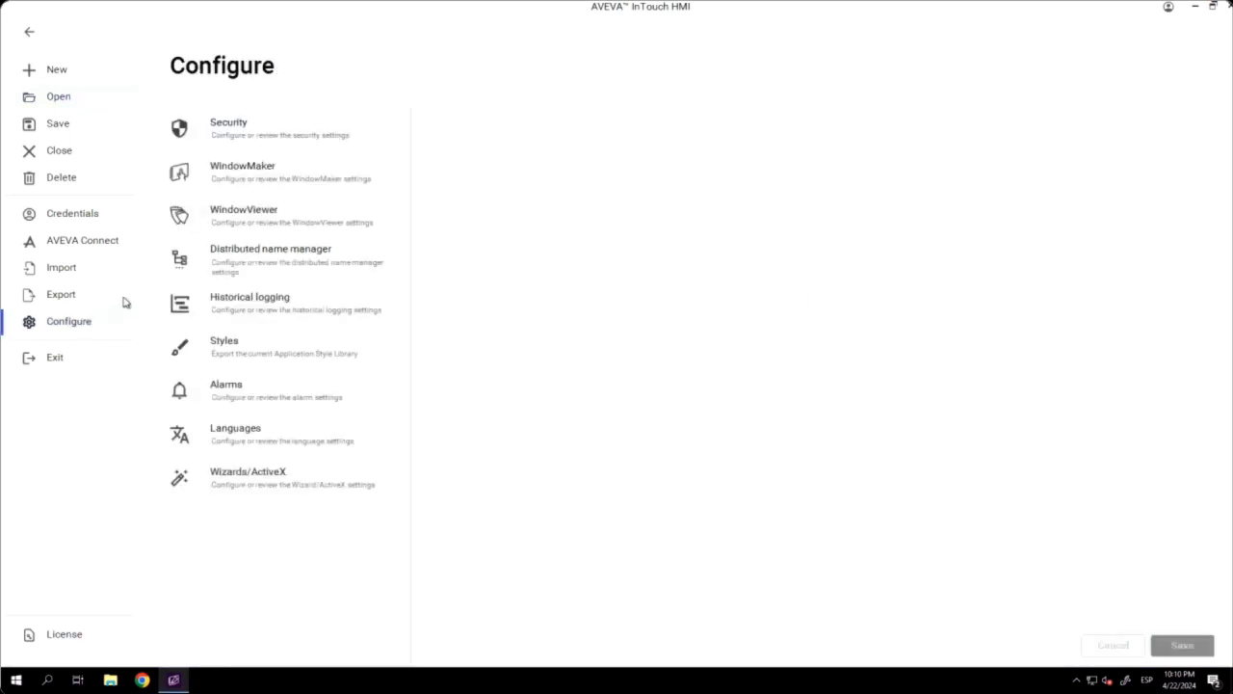
click(247, 302)
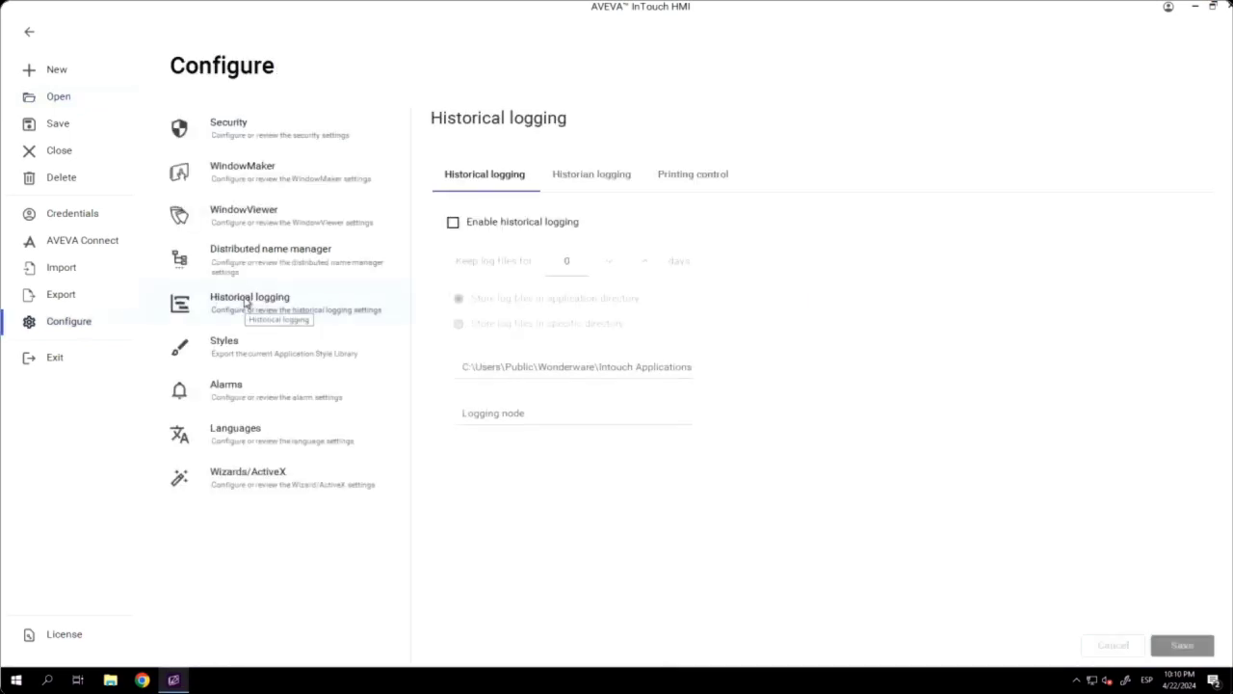
click(586, 178)
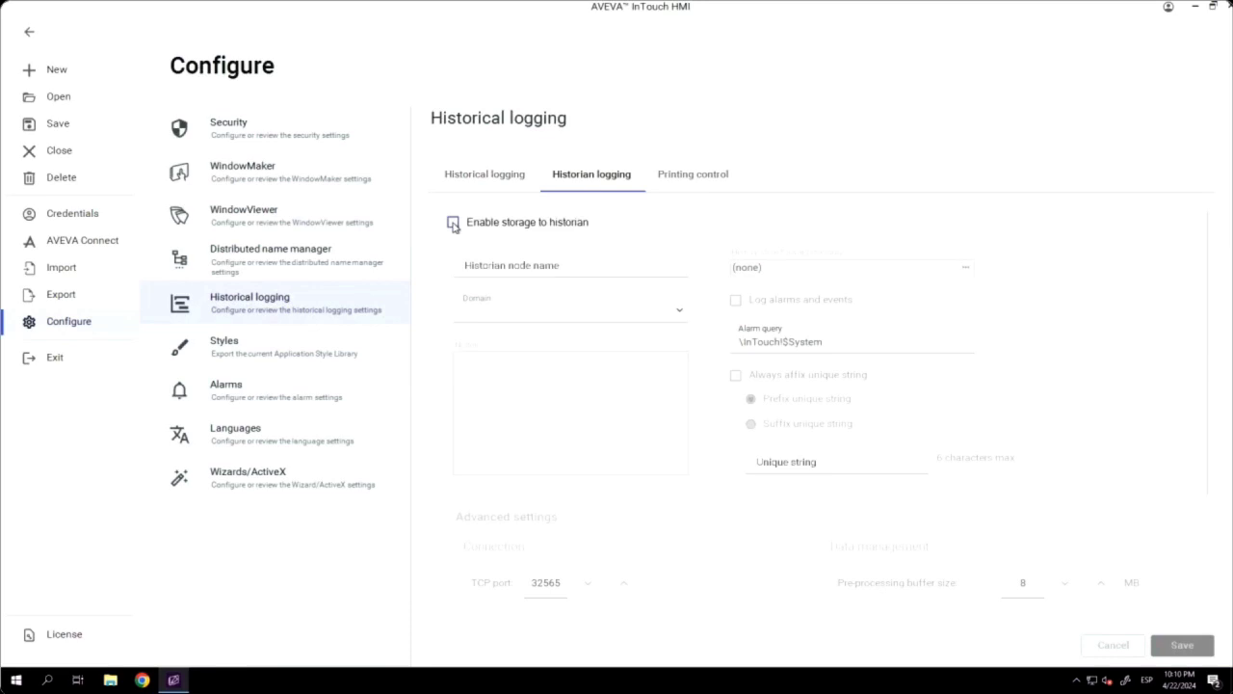
click(452, 223)
click(539, 263)
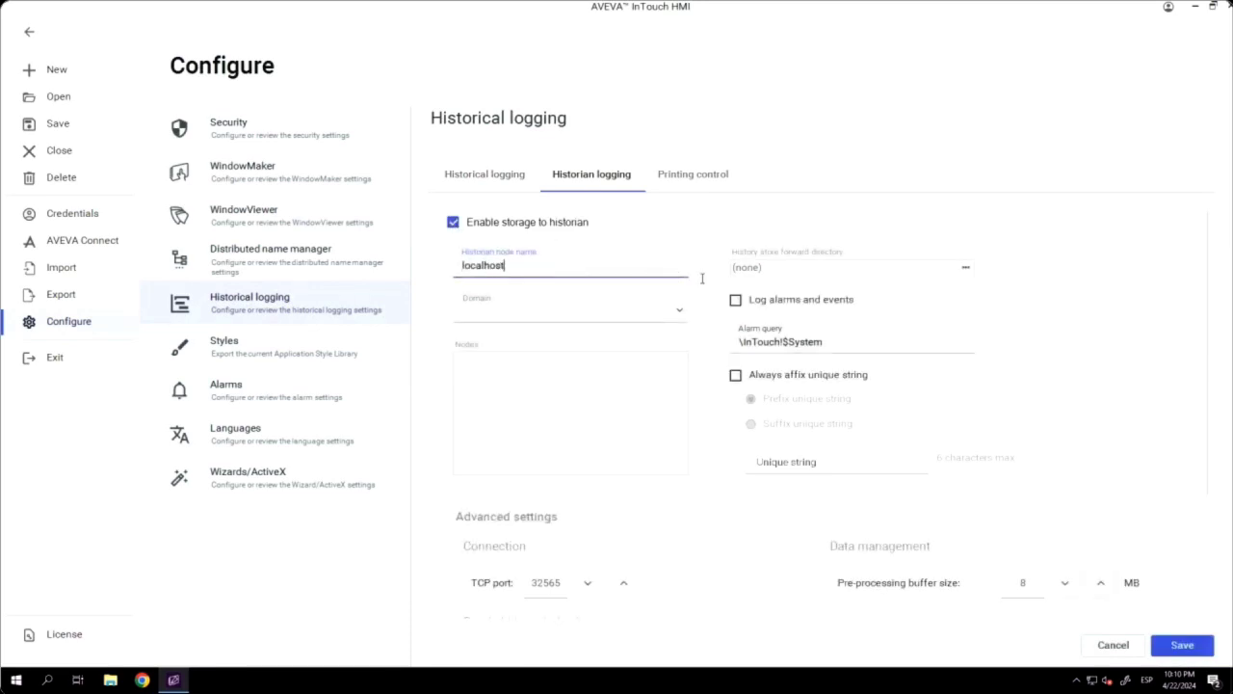
click(735, 299)
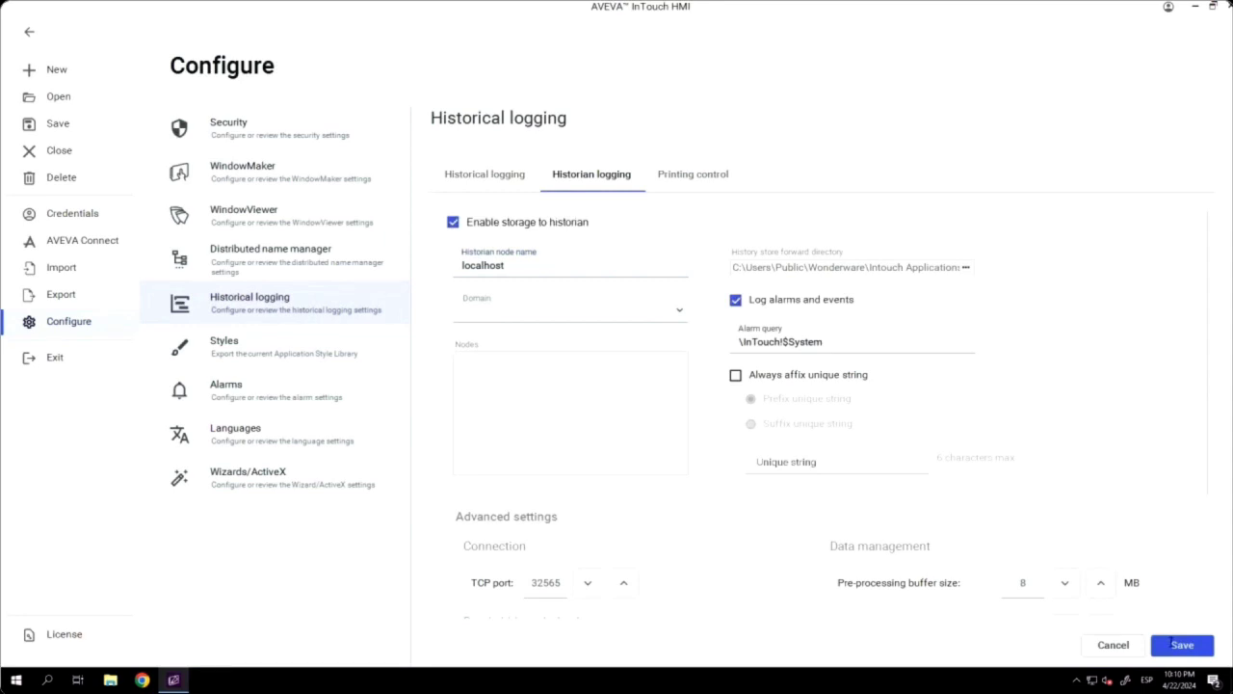
click(1171, 645)
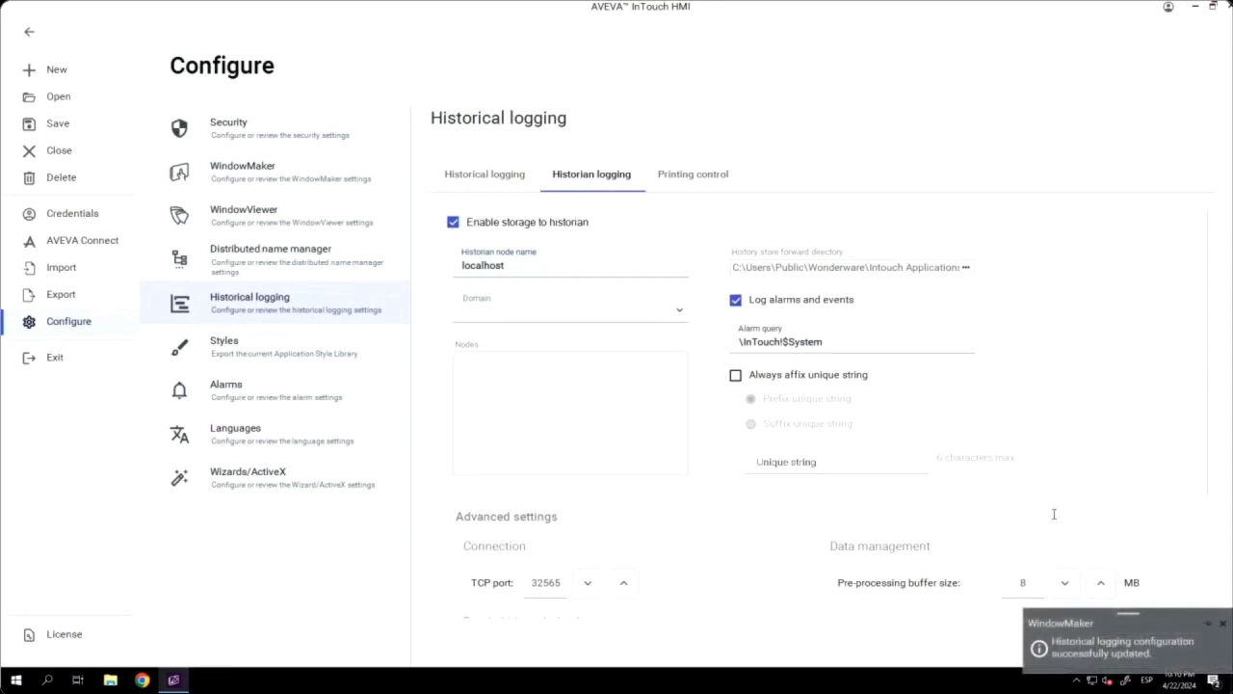
Step: Add access name SIM with node localhost, application SIM and topic Fast
click(29, 32)
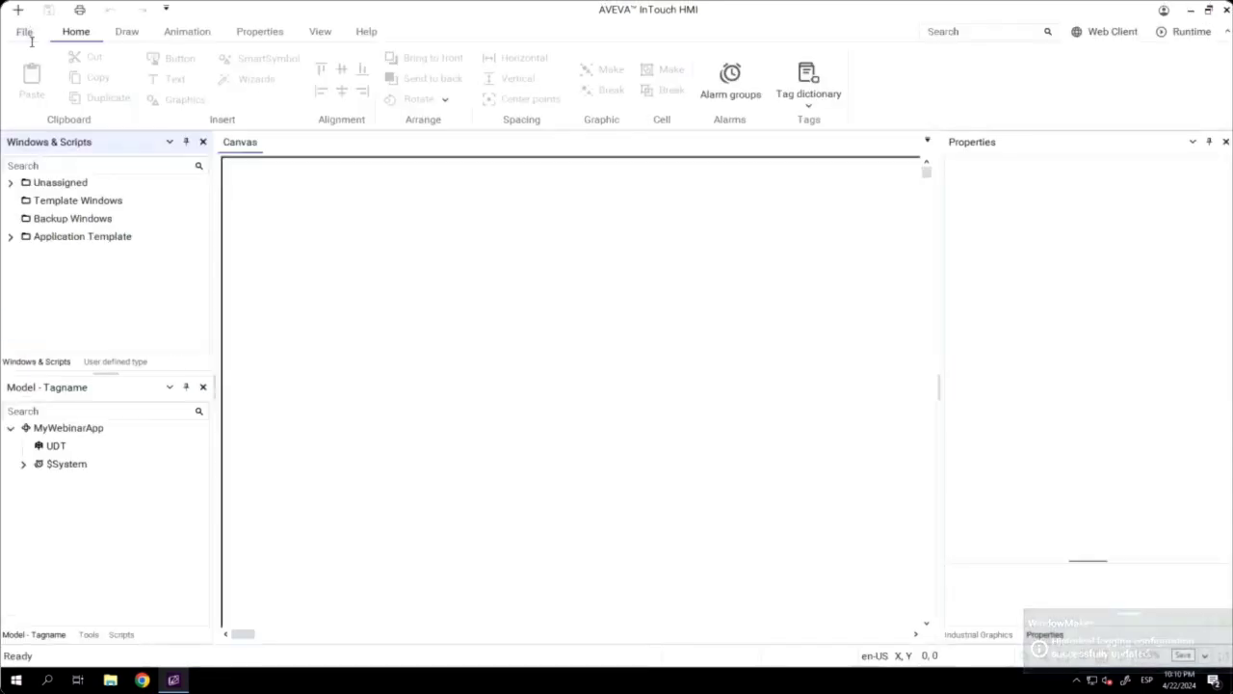
click(89, 634)
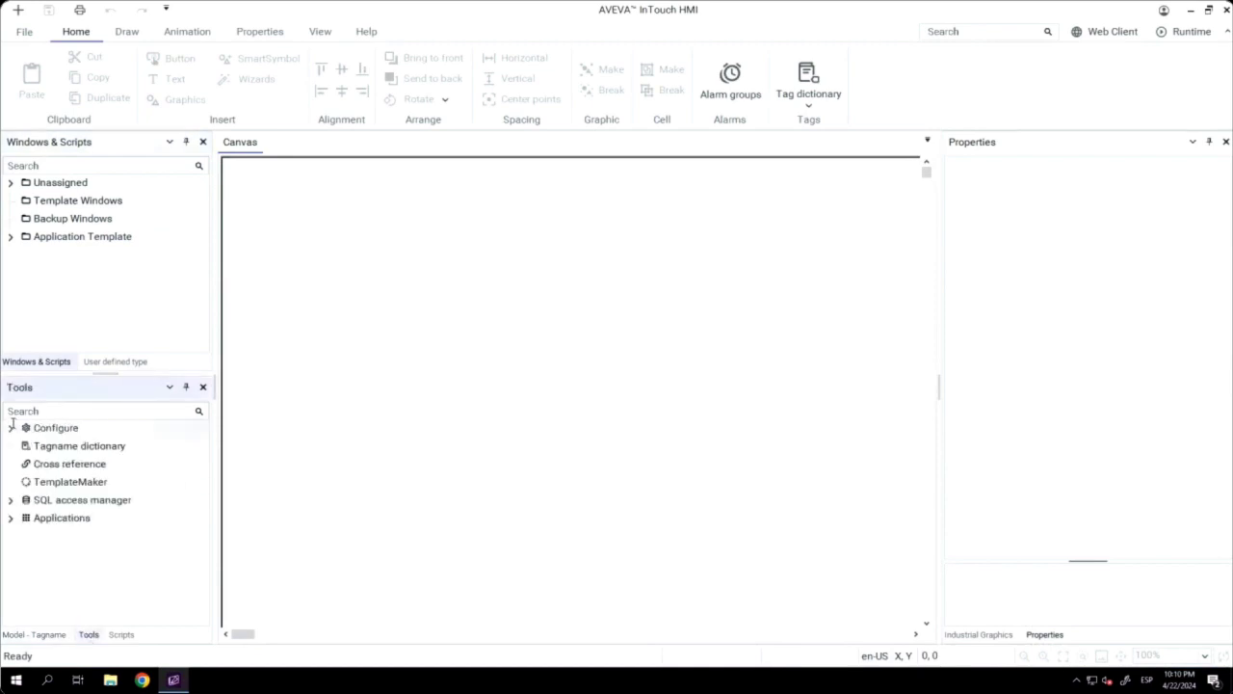
click(11, 427)
double_click(81, 571)
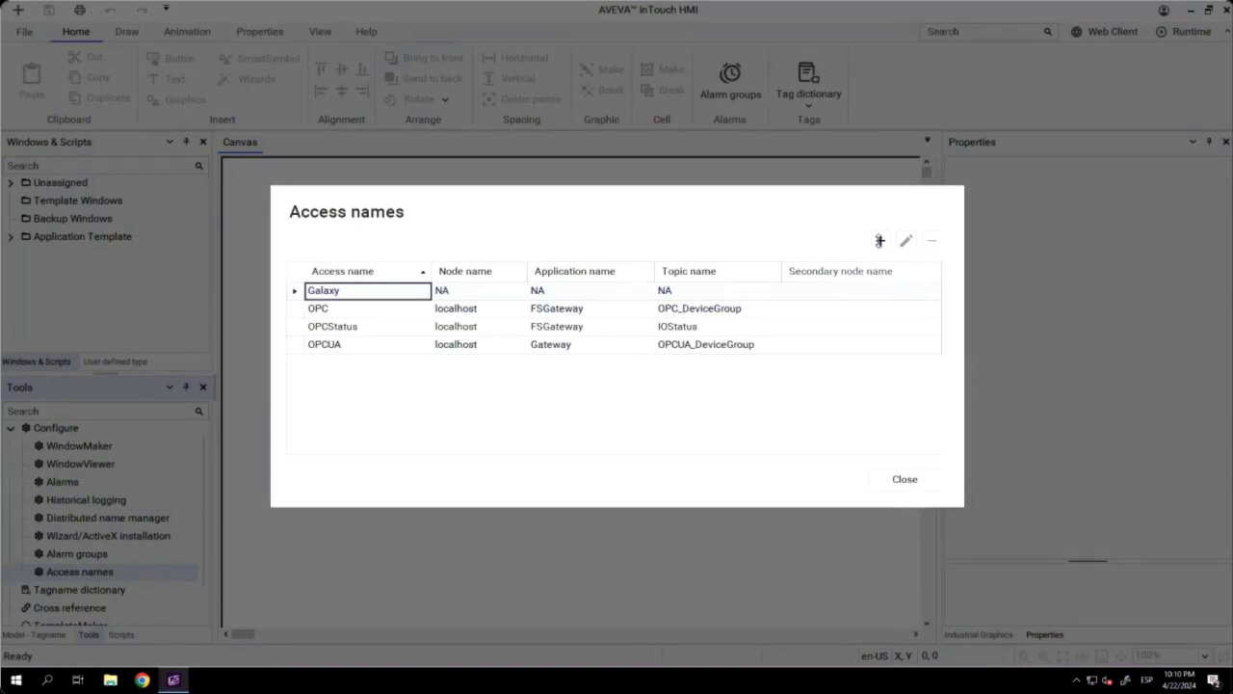
click(880, 240)
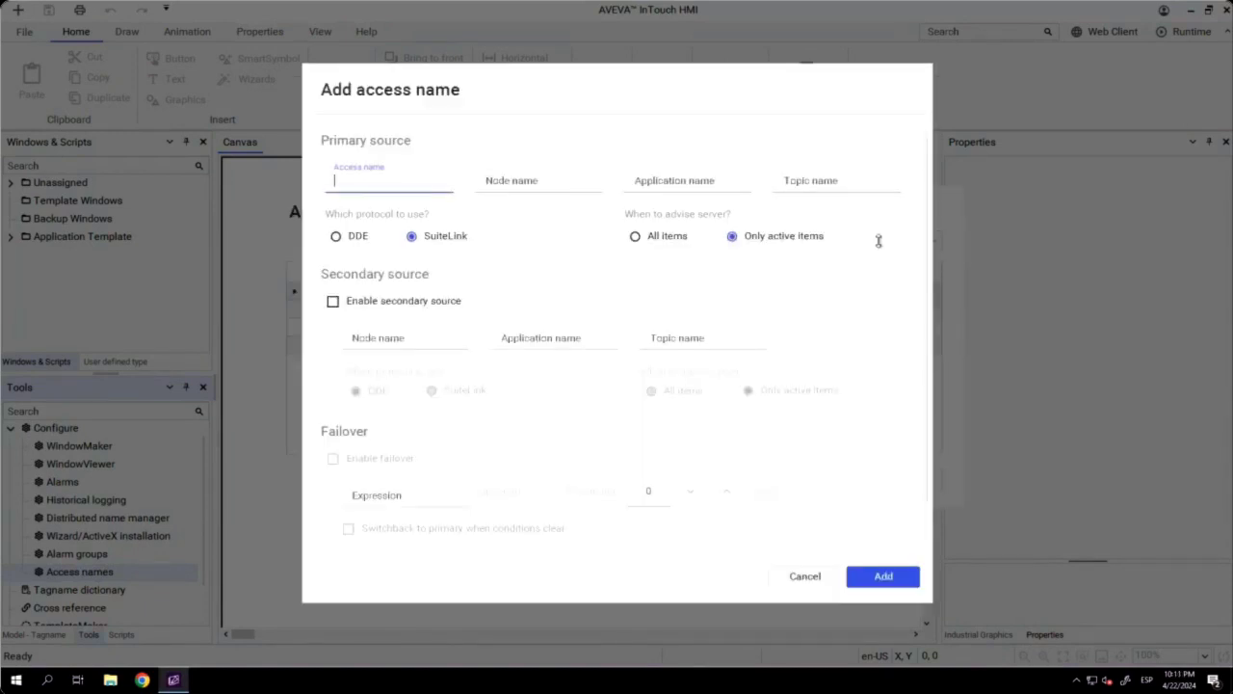
text(SIM)
key(Tab)
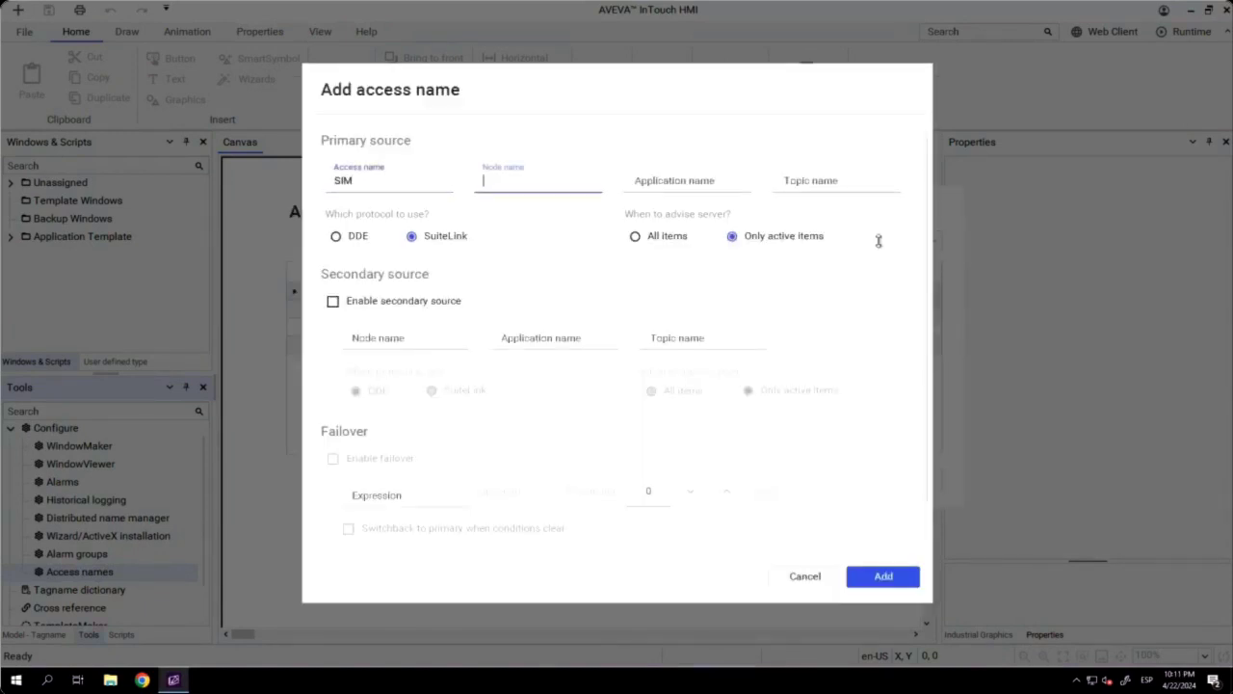
text(localhost)
key(Tab)
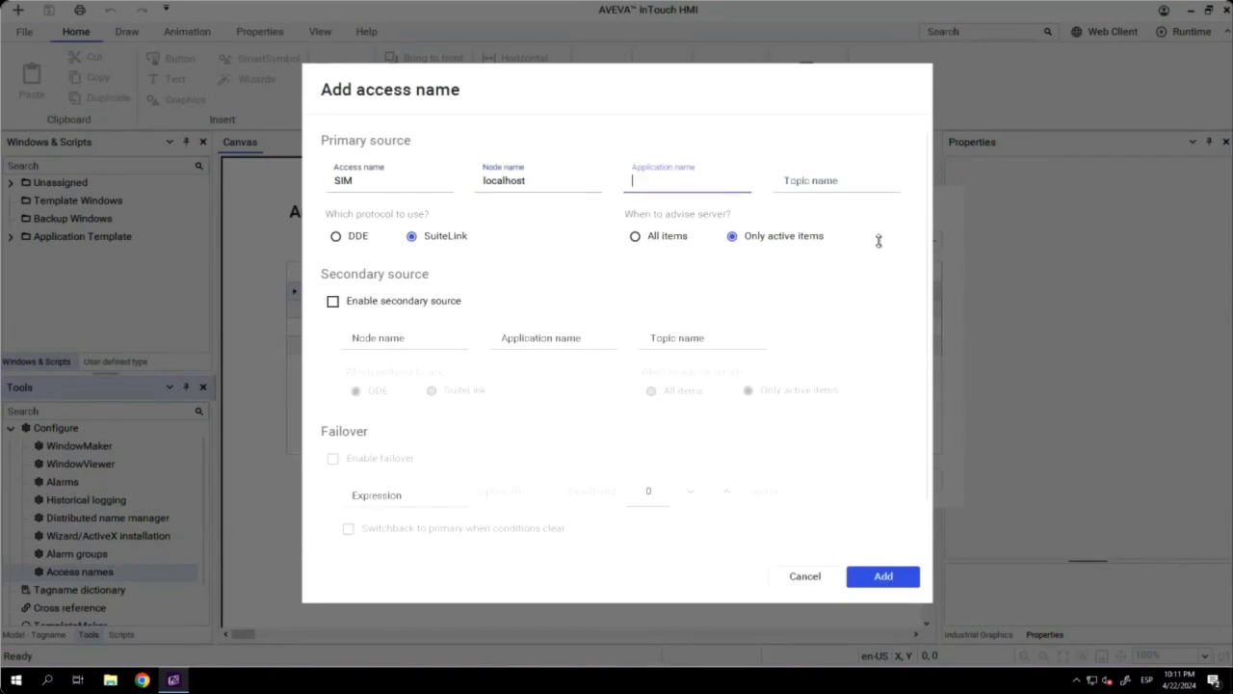
key(Tab)
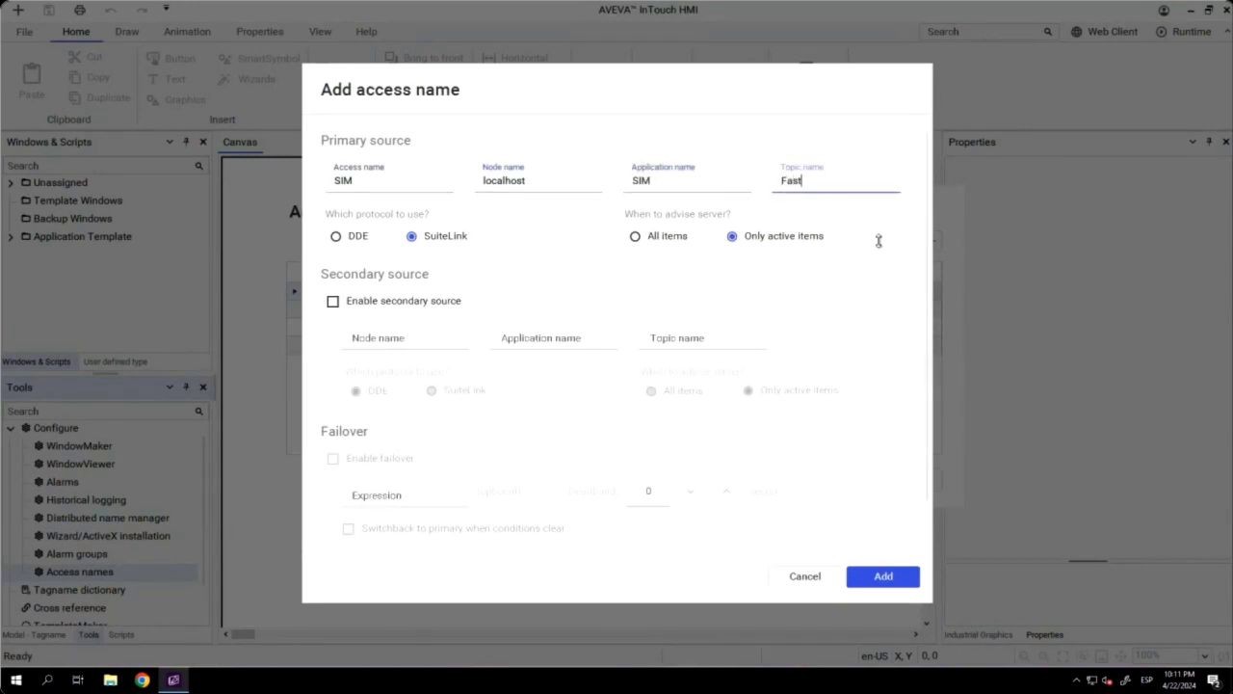
click(893, 578)
Step: Create a user-defined type $Meter with a member named PV
click(902, 481)
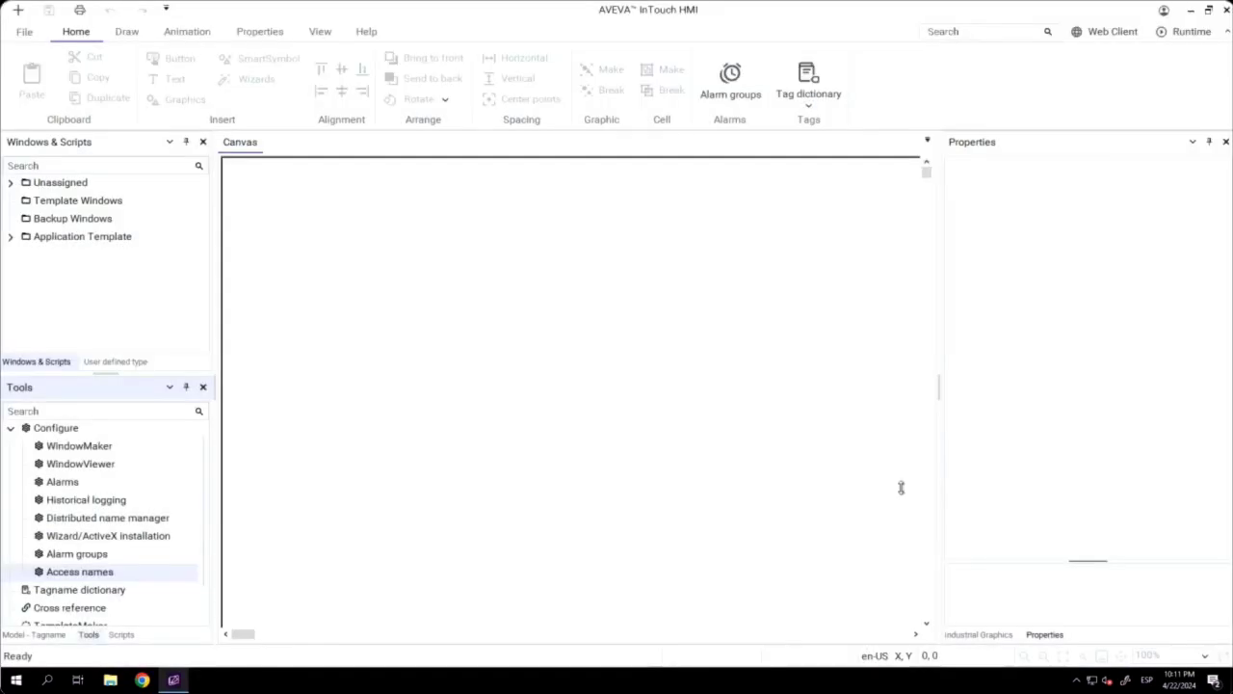
click(116, 361)
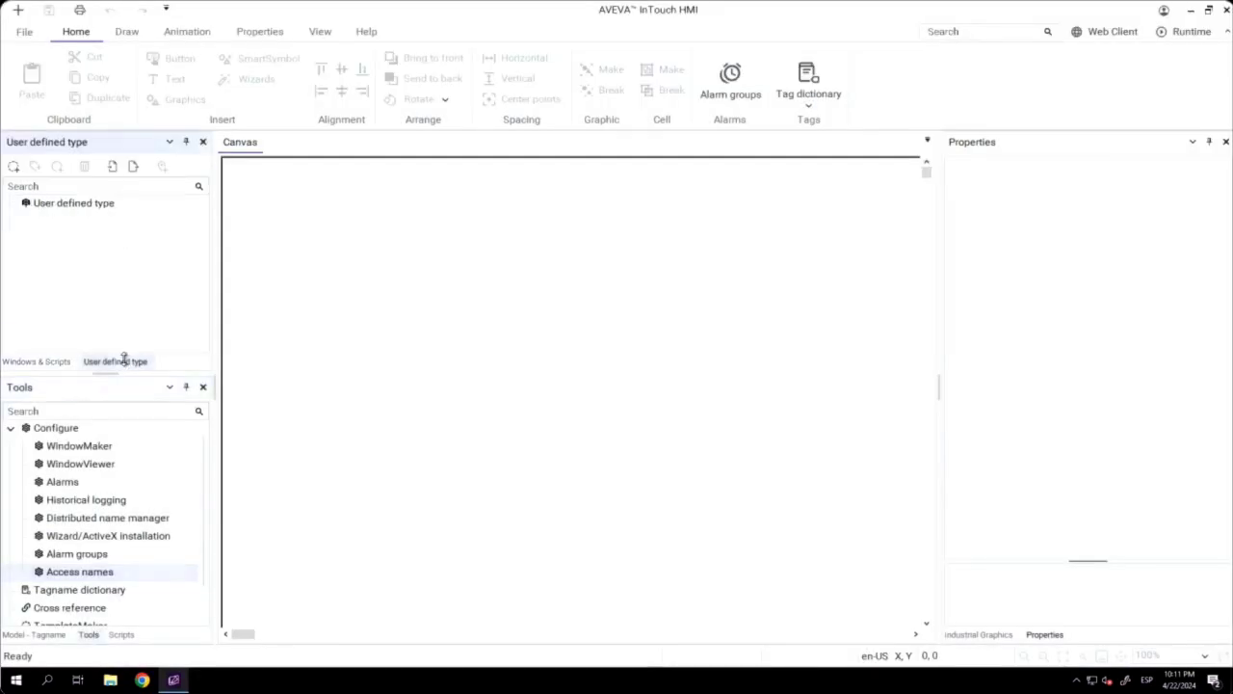
right_click(44, 203)
click(108, 216)
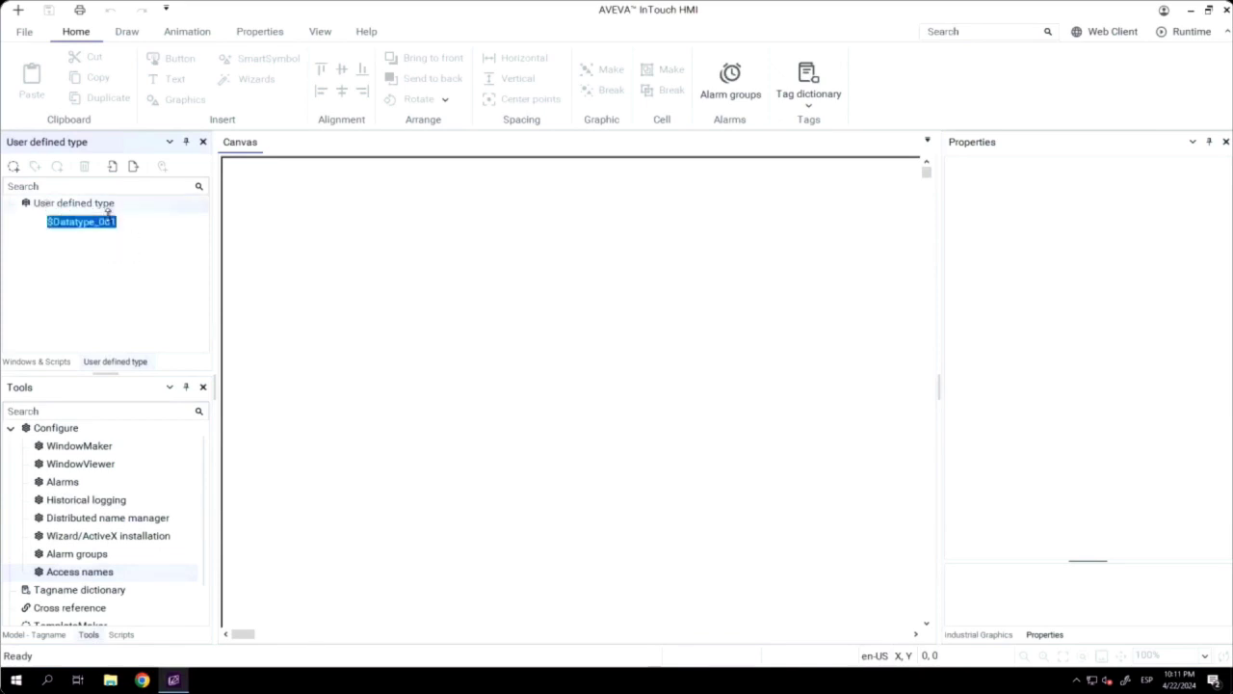
text(Meter)
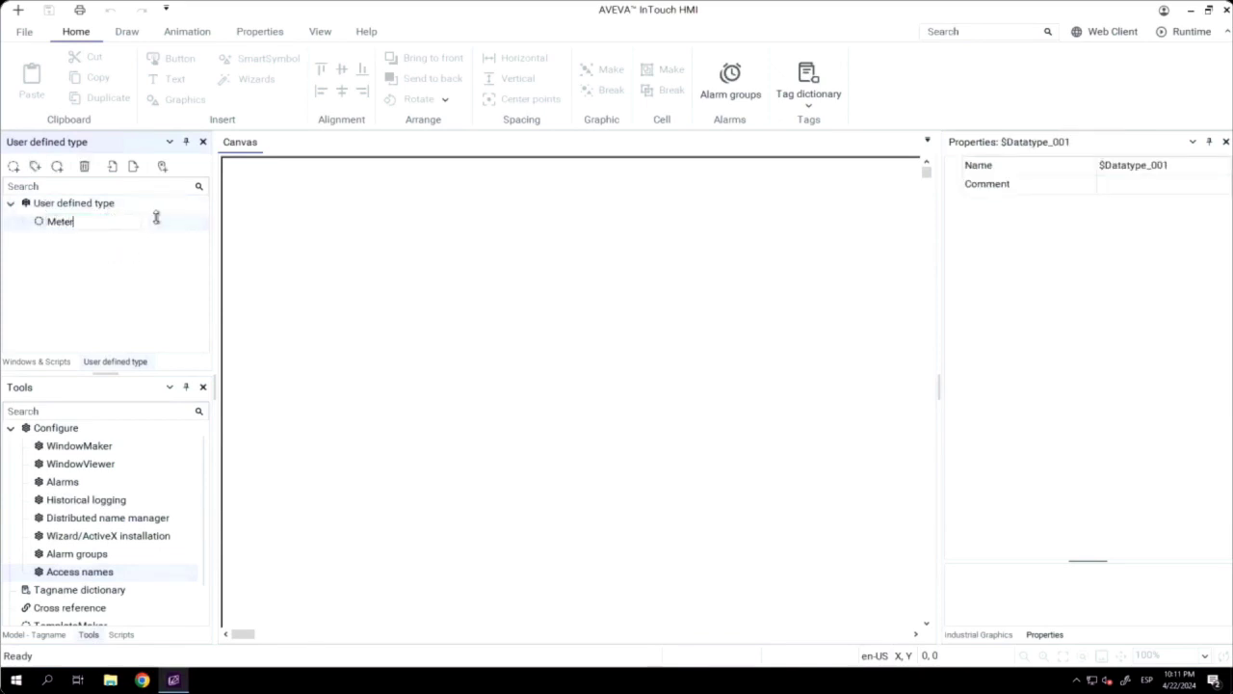
key(Return)
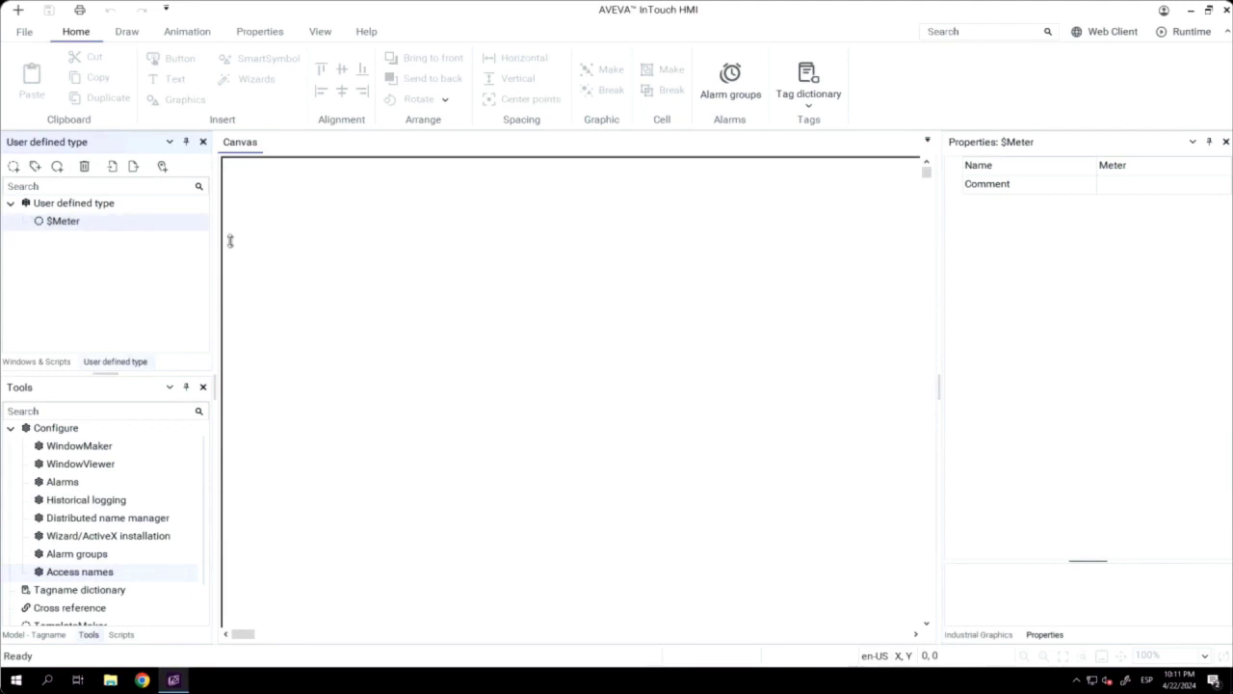
right_click(55, 222)
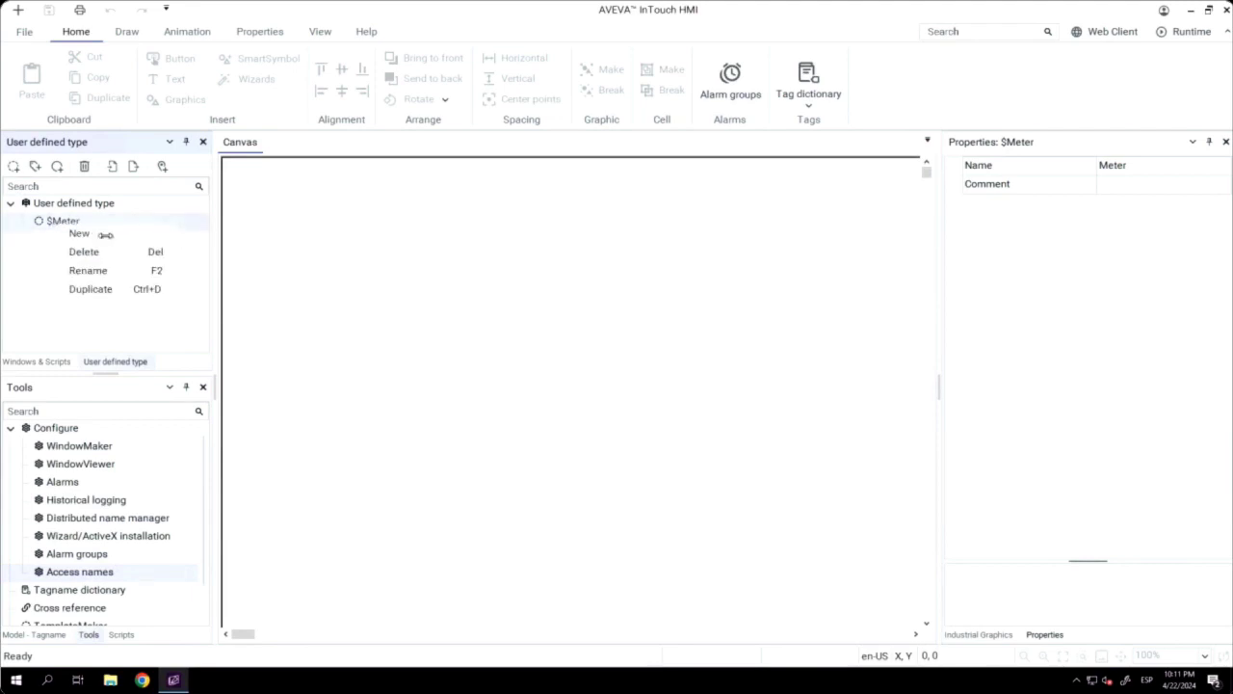
mouse_move(106, 235)
click(224, 234)
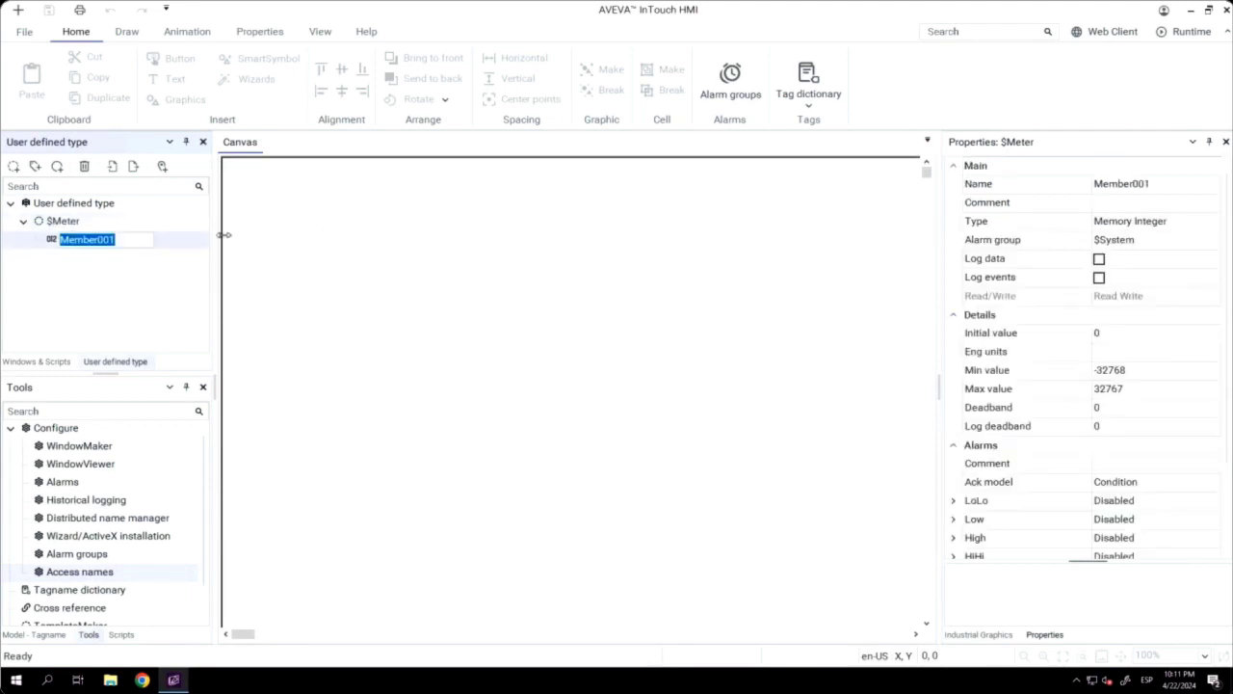
text(PV)
key(Return)
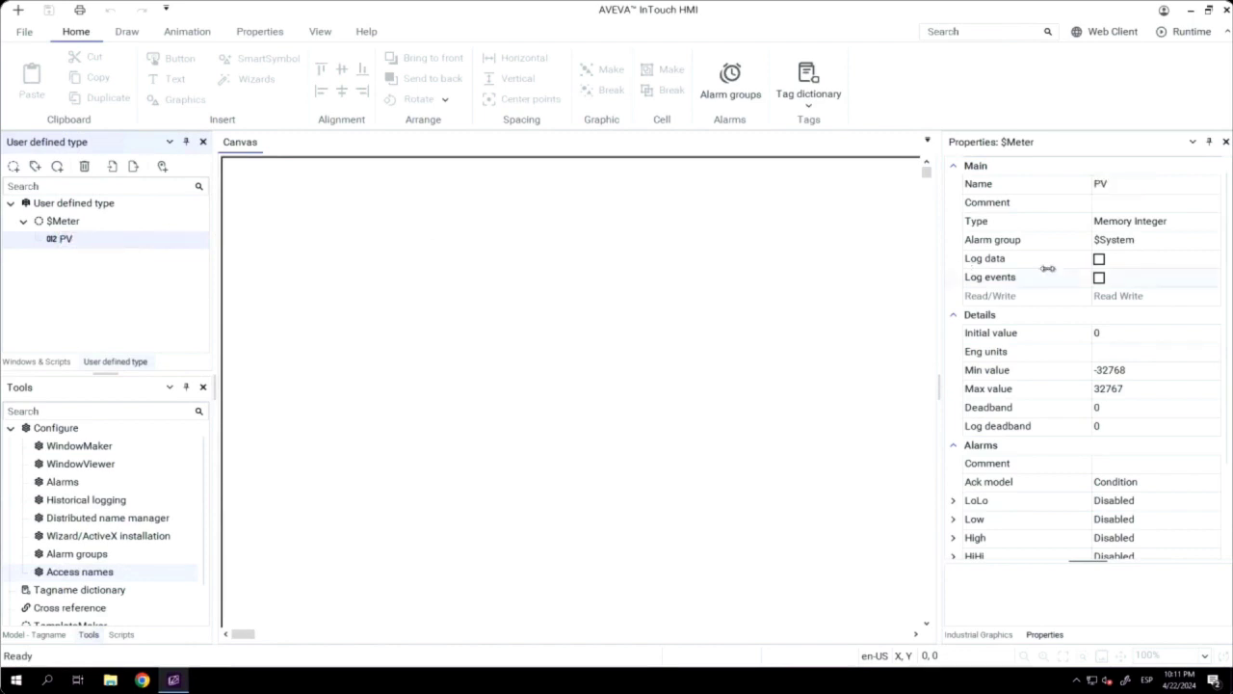
Step: Set PV's type to I/O Real with Min Raw 0 and Max Raw 100
click(1189, 221)
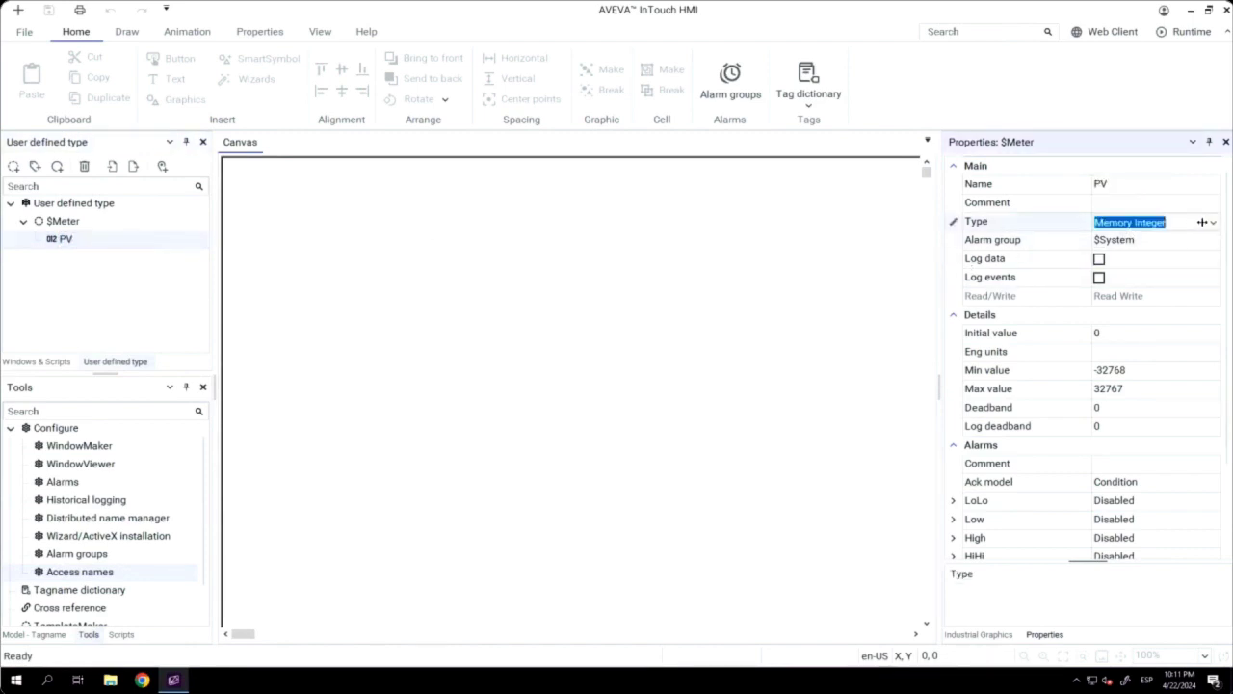
click(1213, 222)
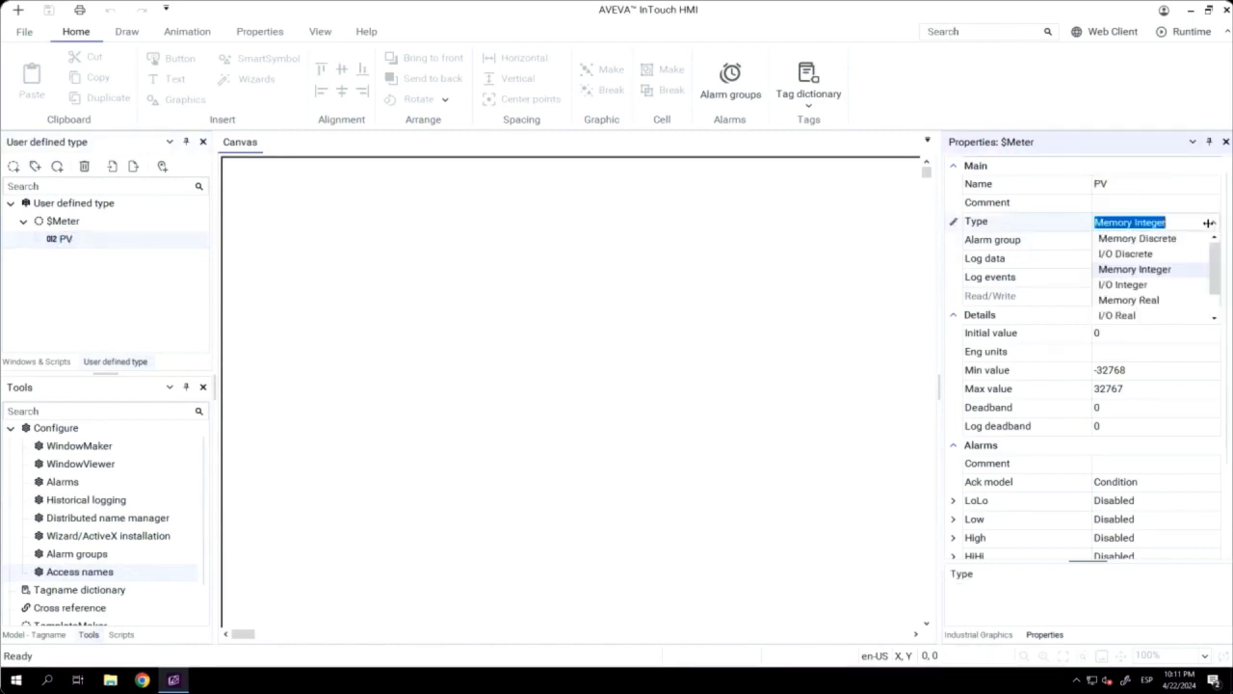
click(1130, 314)
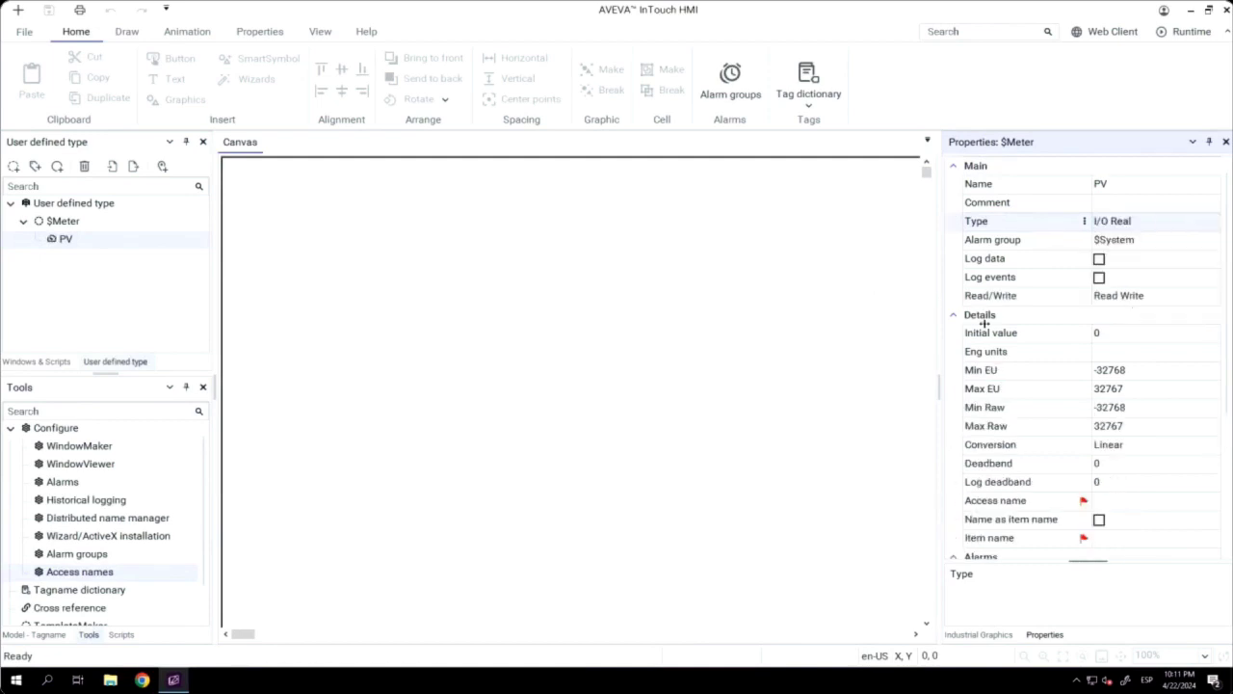
click(1143, 409)
text(0)
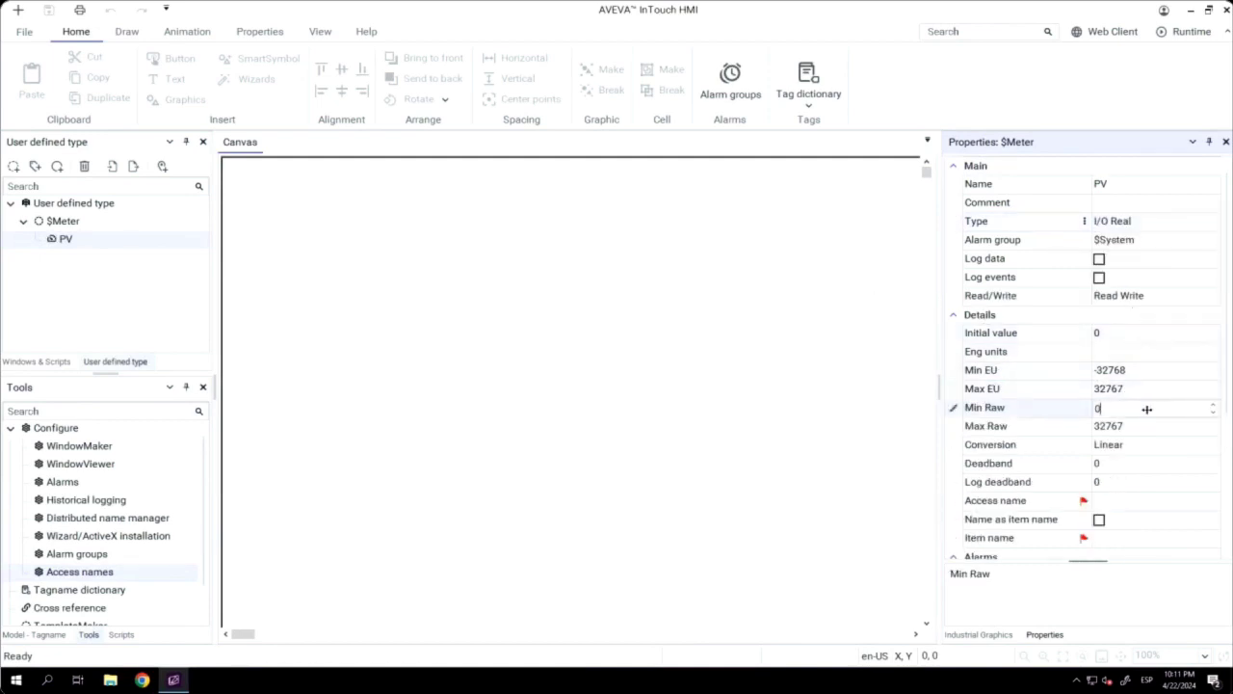
click(1133, 431)
text(100)
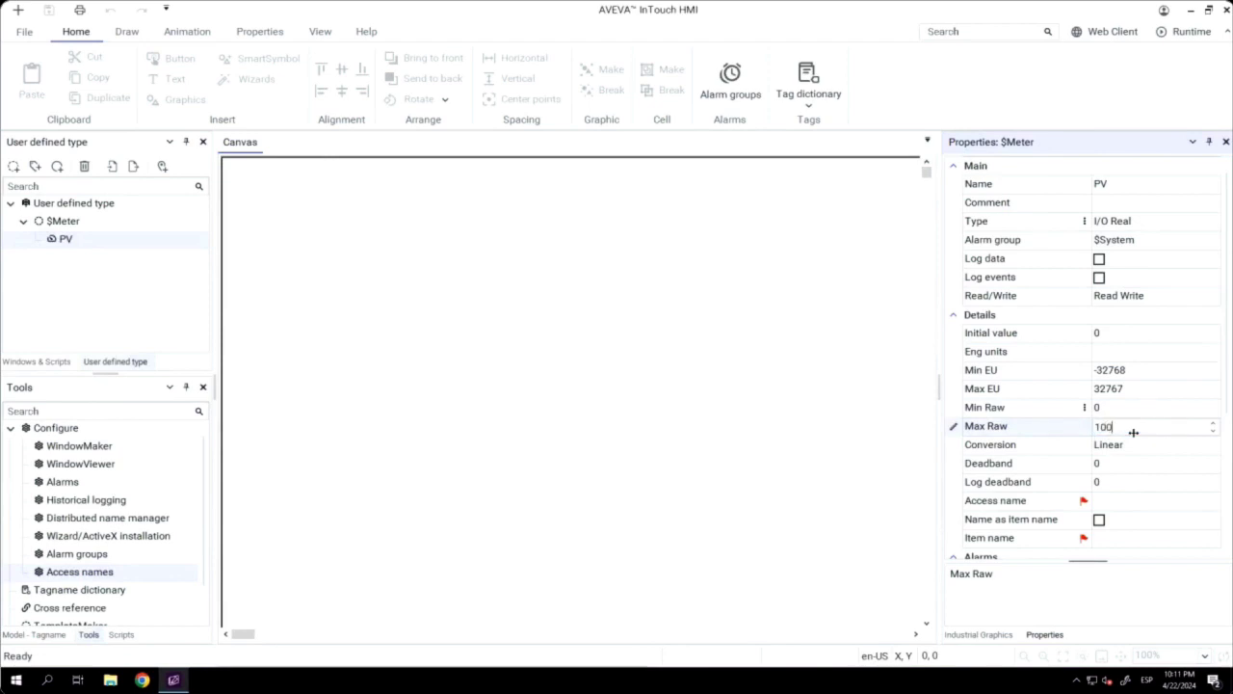
key(Return)
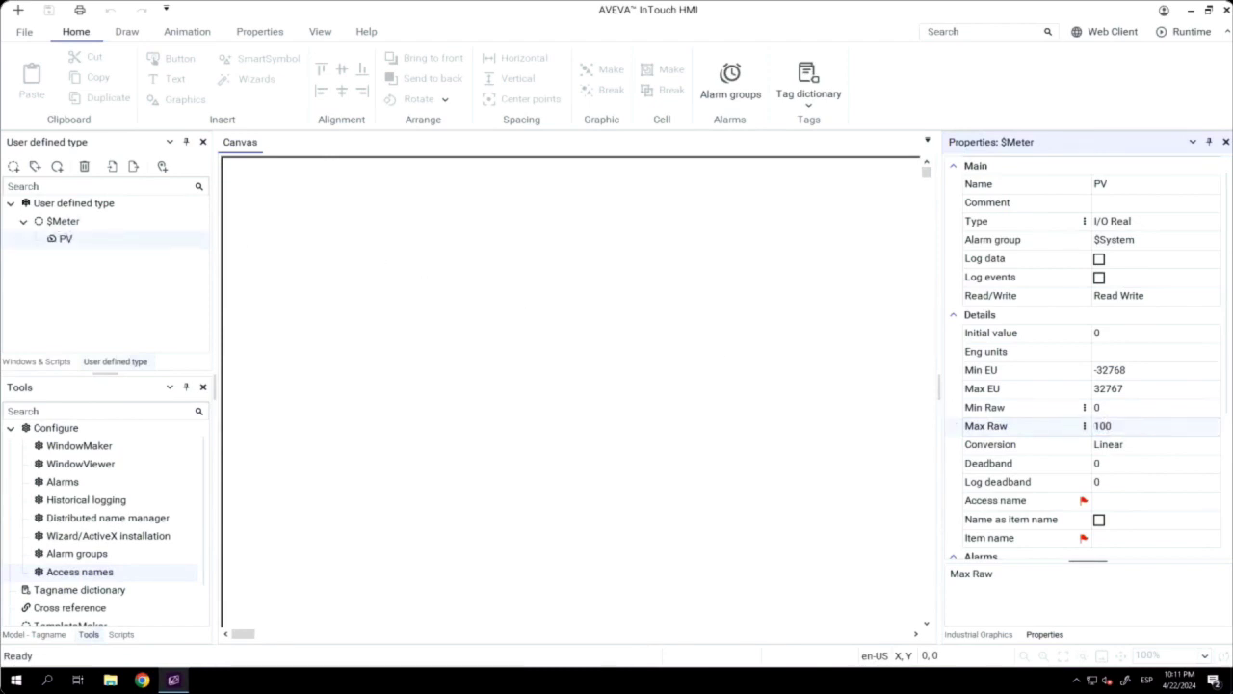
Step: Add a new user-defined type named $Valve, replacing the default $Datatype_001 name
click(14, 168)
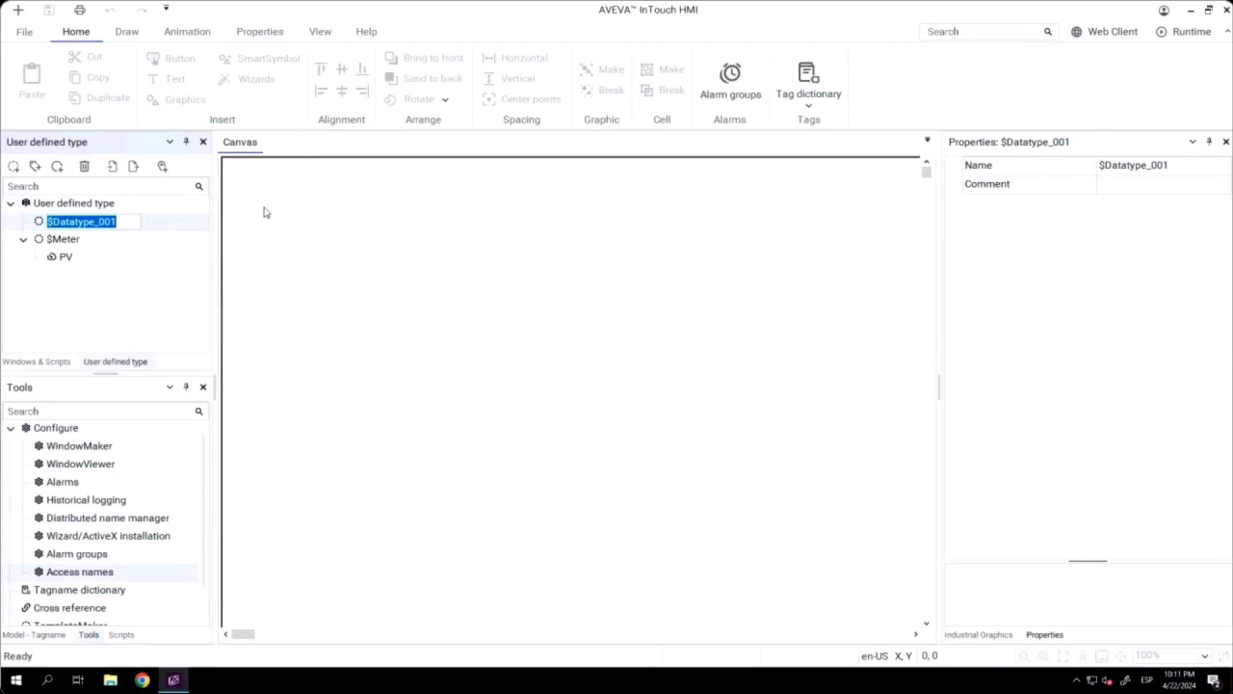
text(Val)
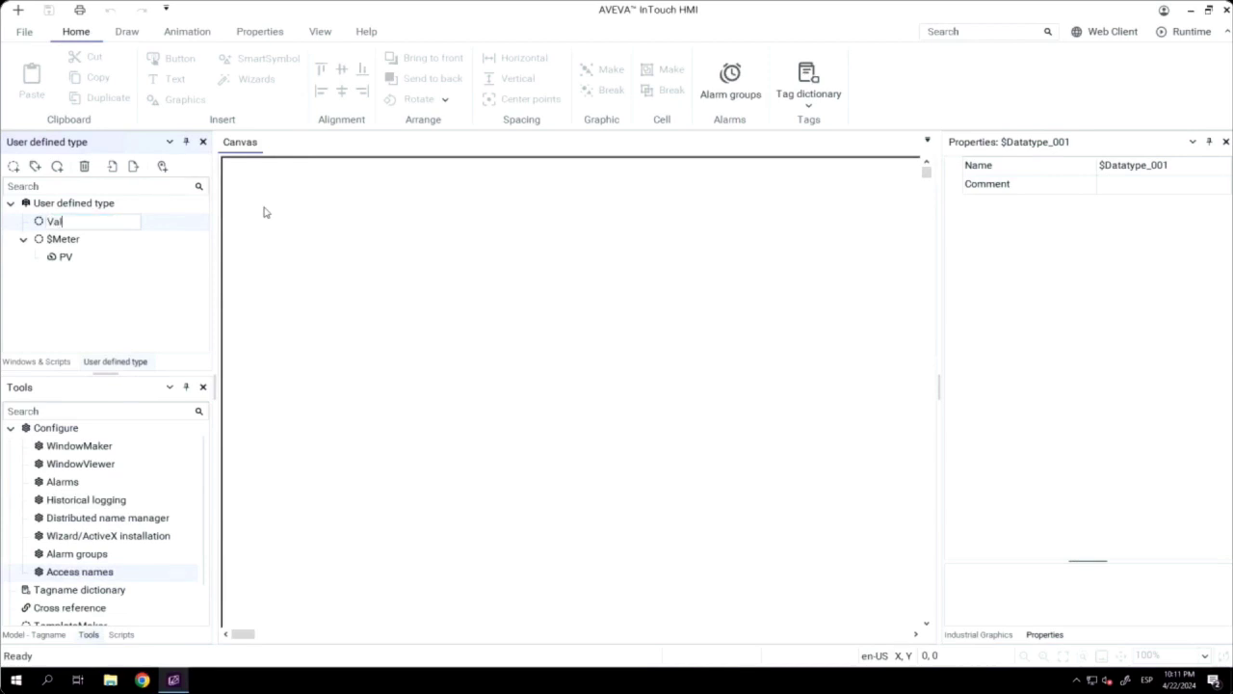
text(ve)
key(Return)
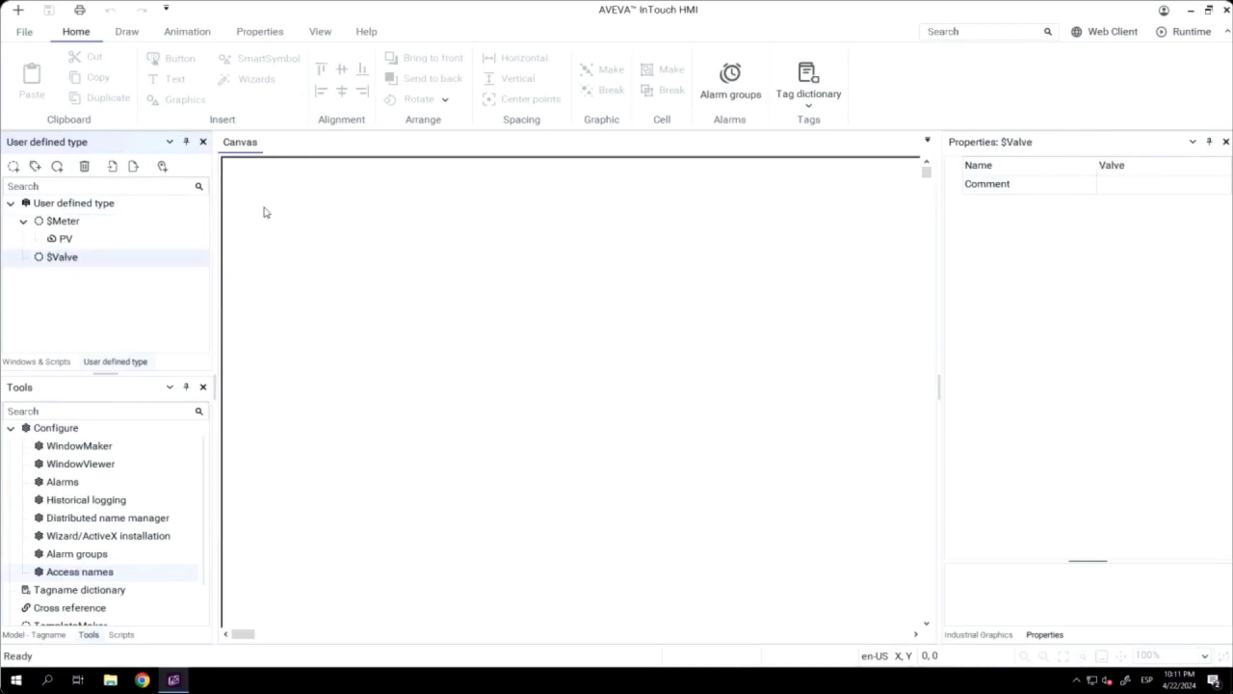
right_click(64, 262)
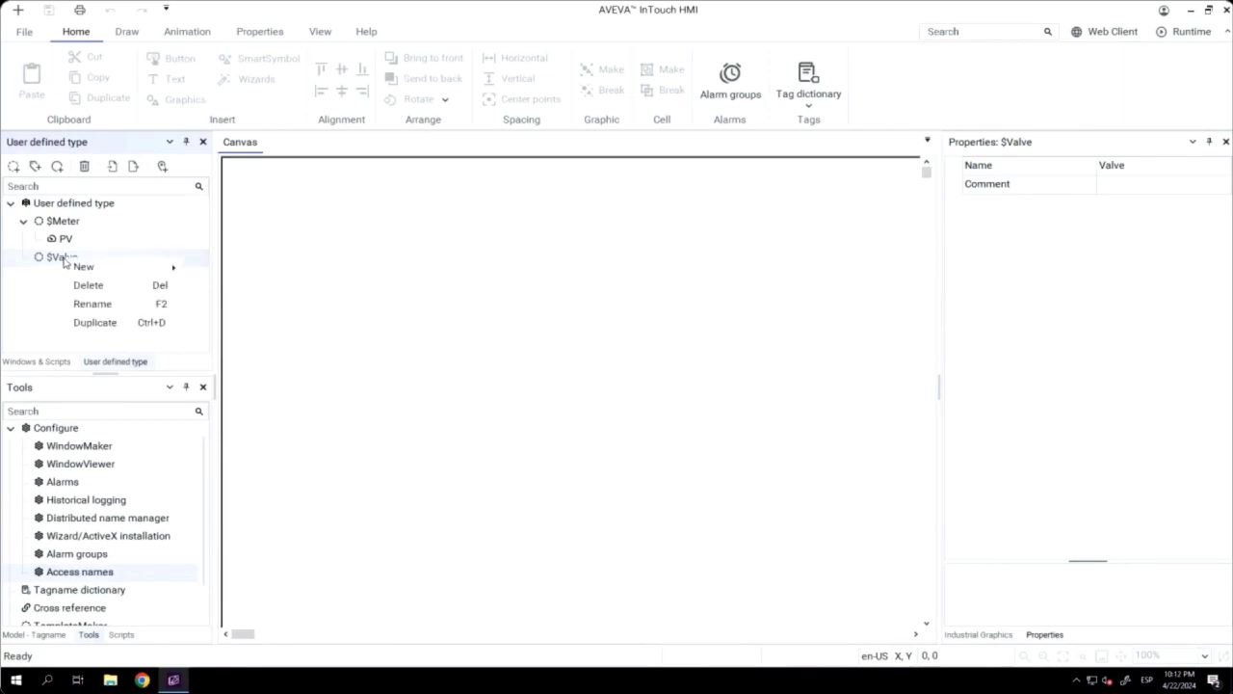
Step: Add members LSOpen, LSClosed and Cmd to $Valve
mouse_move(83, 267)
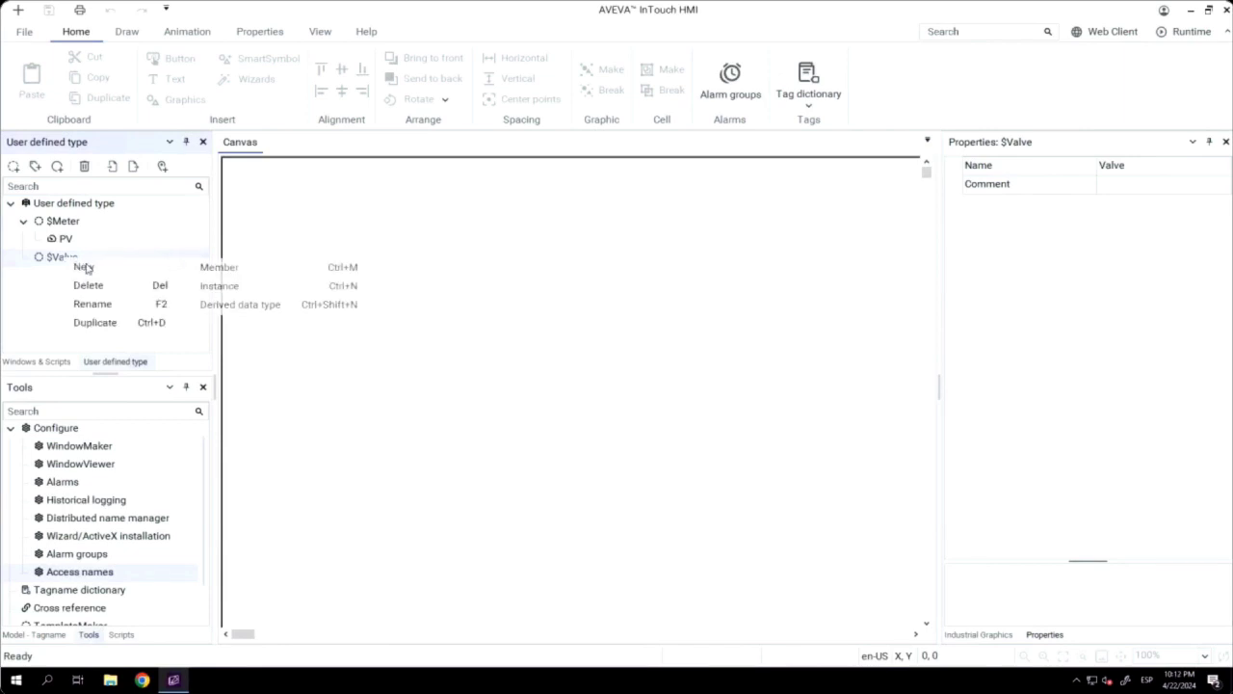
click(232, 273)
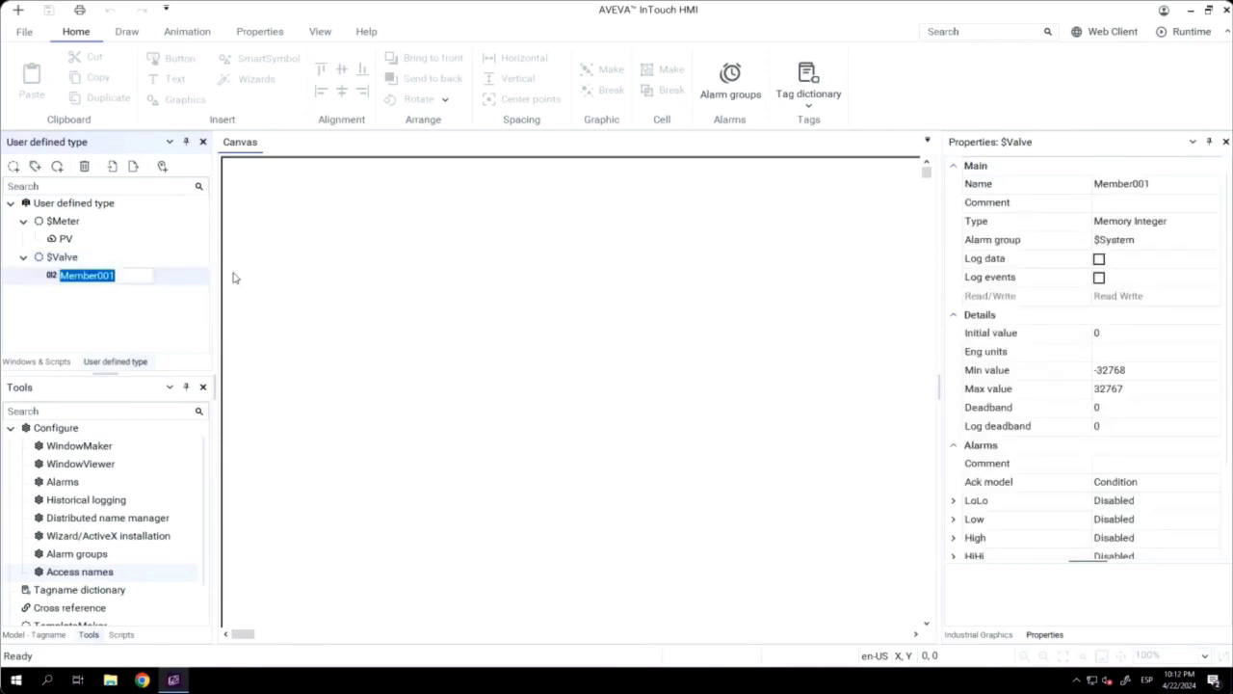
text(LSOpen)
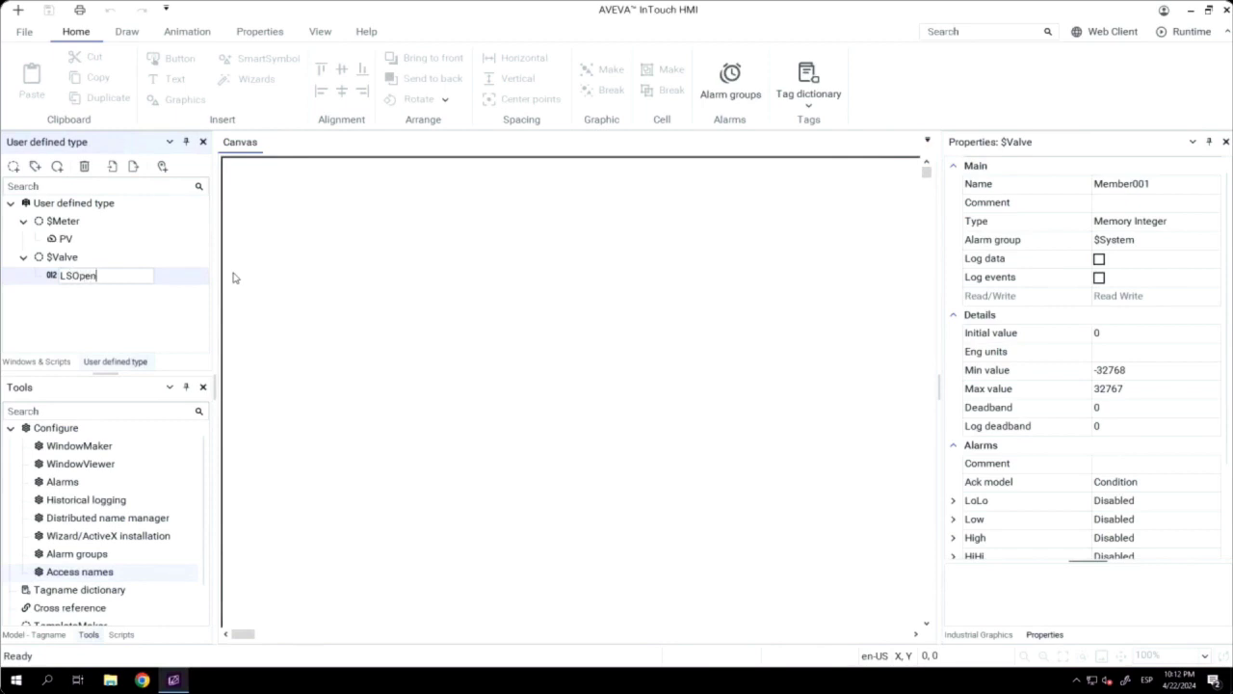
key(Return)
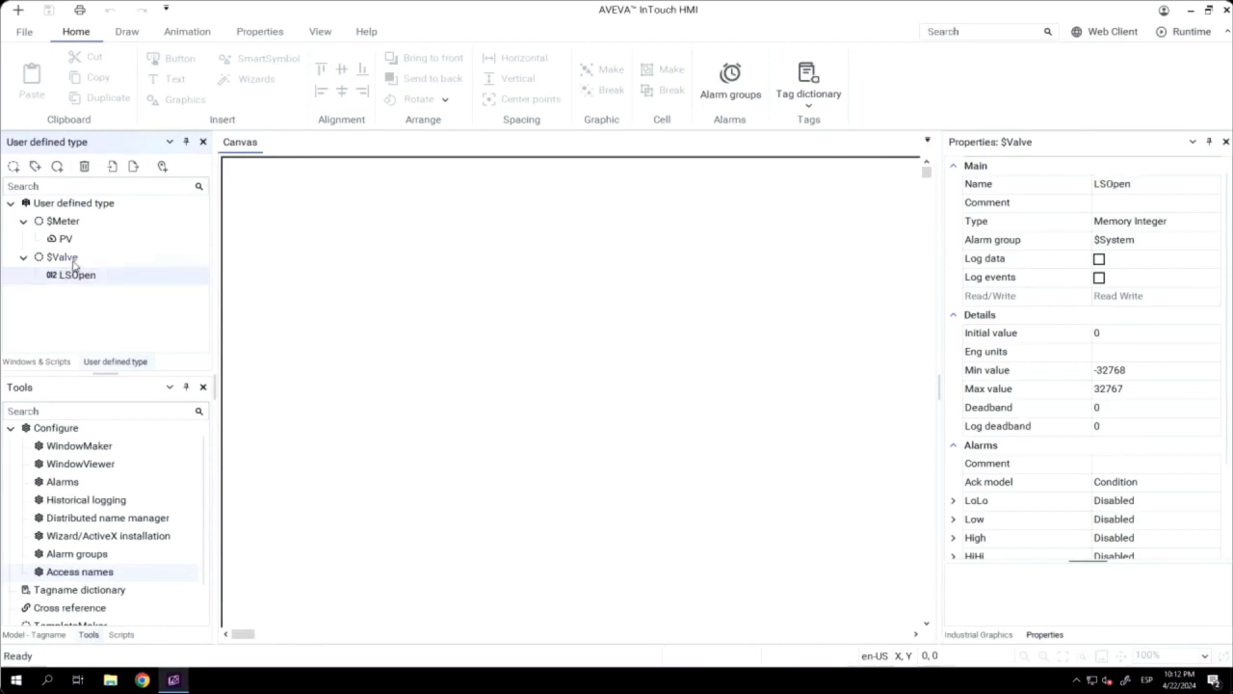
right_click(77, 263)
mouse_move(97, 274)
click(244, 275)
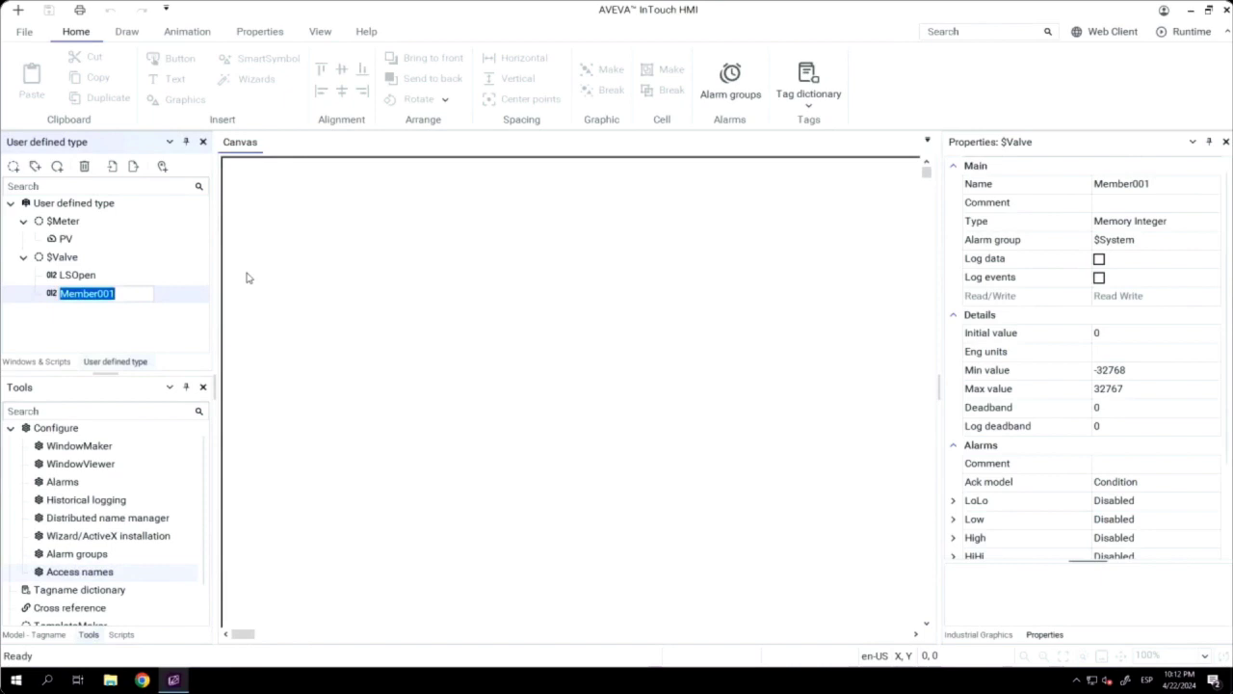
text(LSClosed)
key(Return)
click(35, 167)
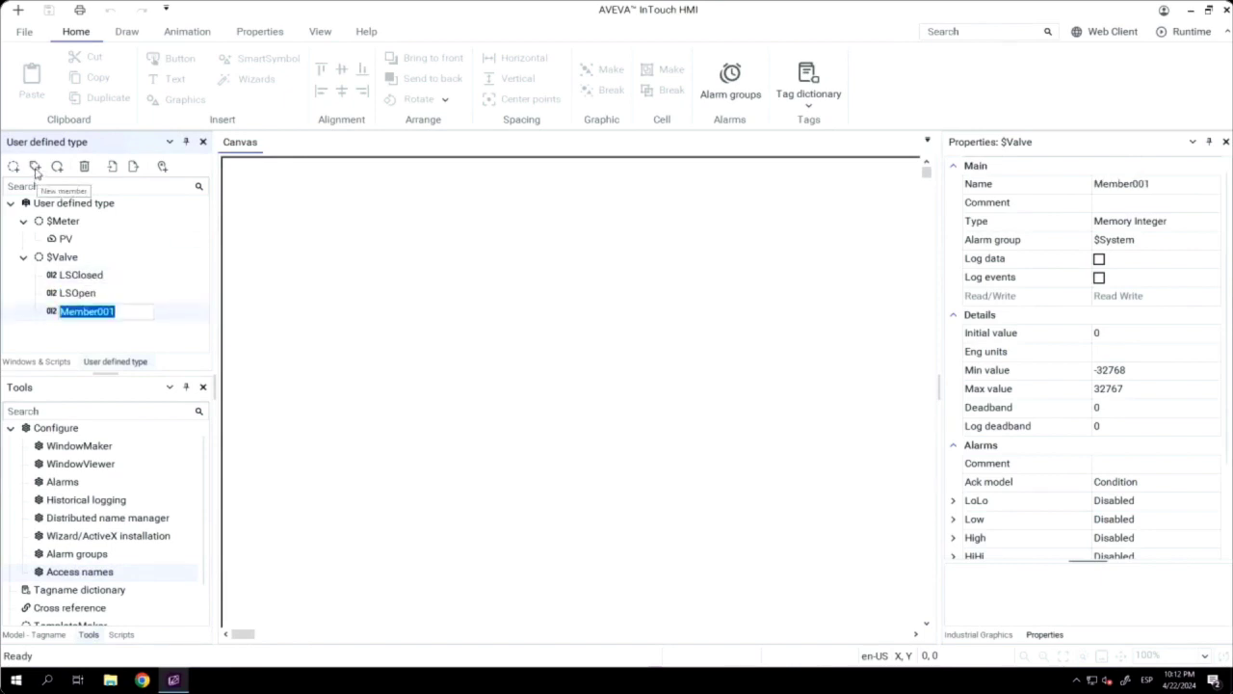
text(Cmd)
key(Return)
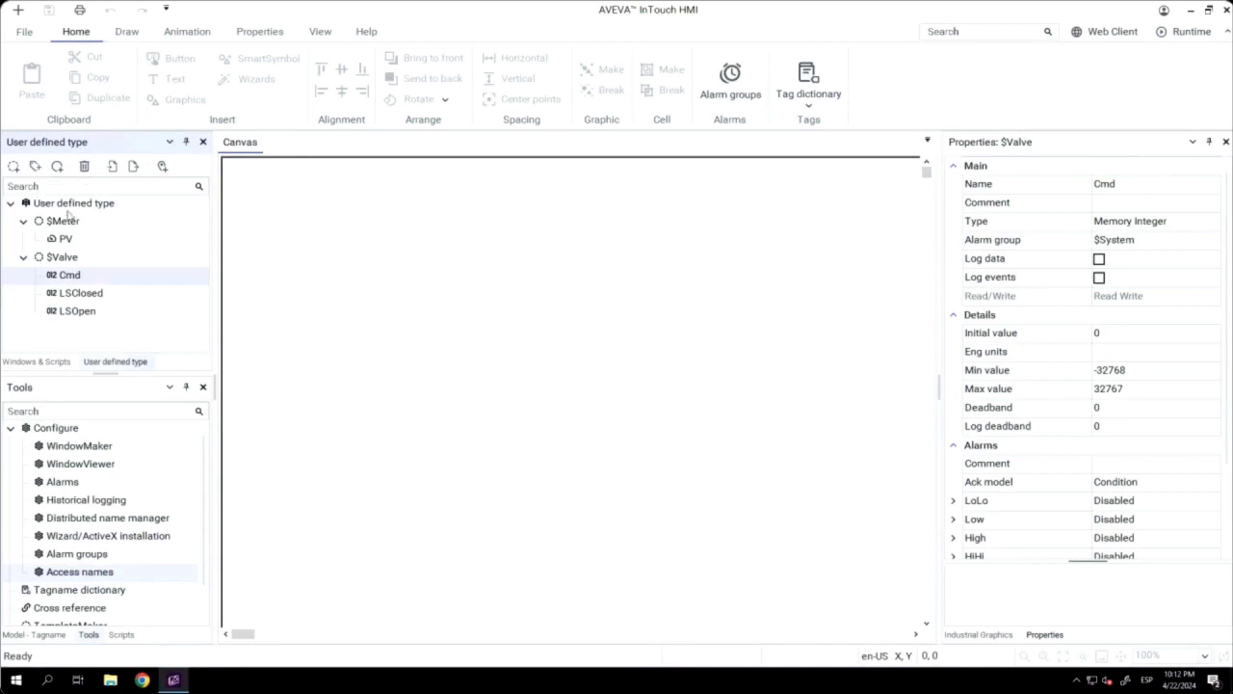
Step: Set the Cmd member's type to I/O Discrete
click(1167, 224)
click(1167, 223)
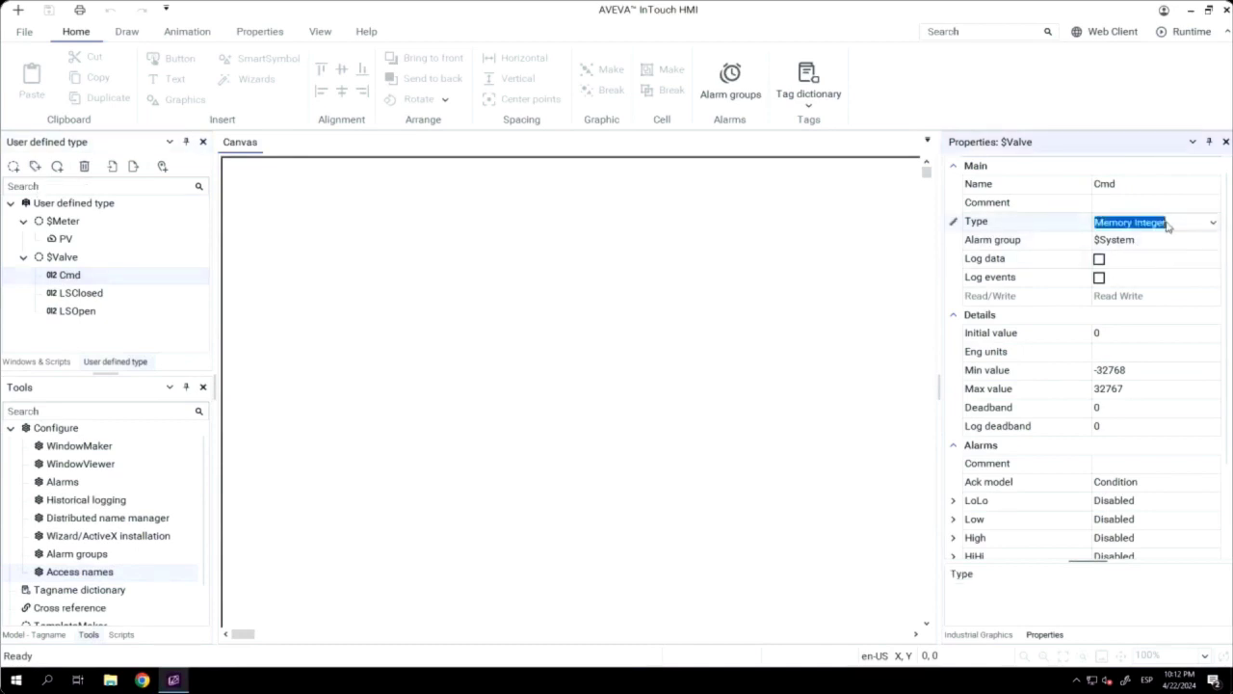
click(1212, 222)
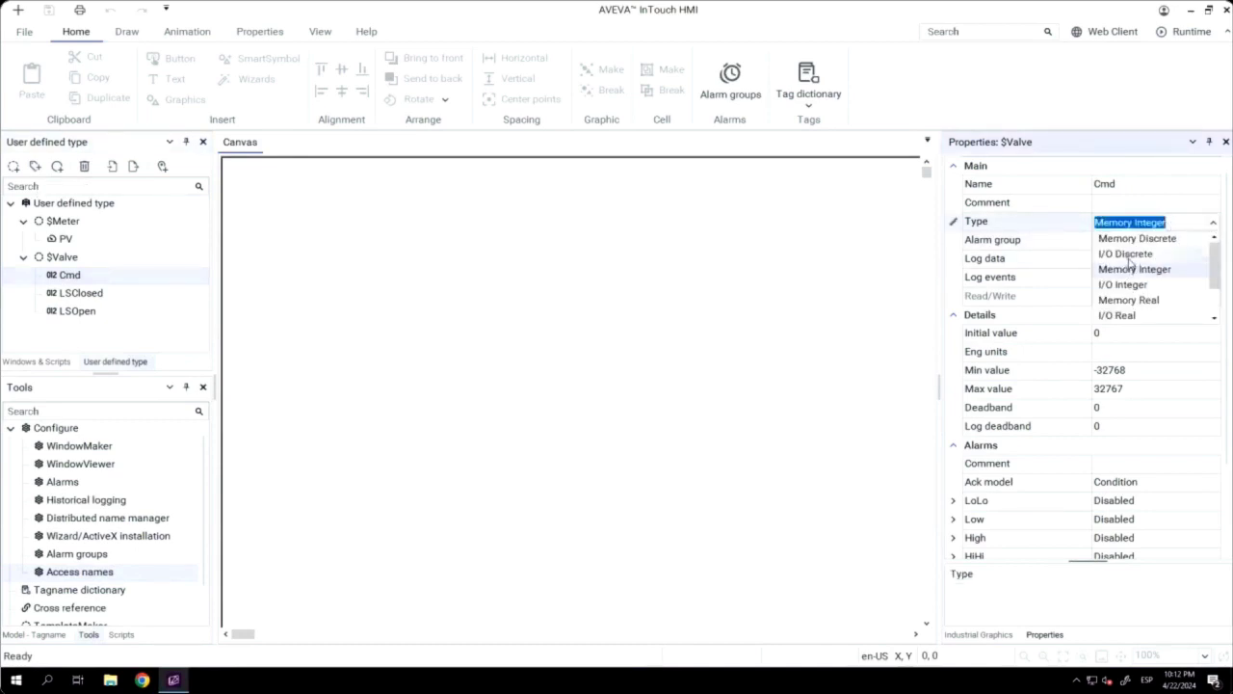
click(1125, 253)
Step: Make LSClosed a read-only I/O Discrete tag
click(92, 294)
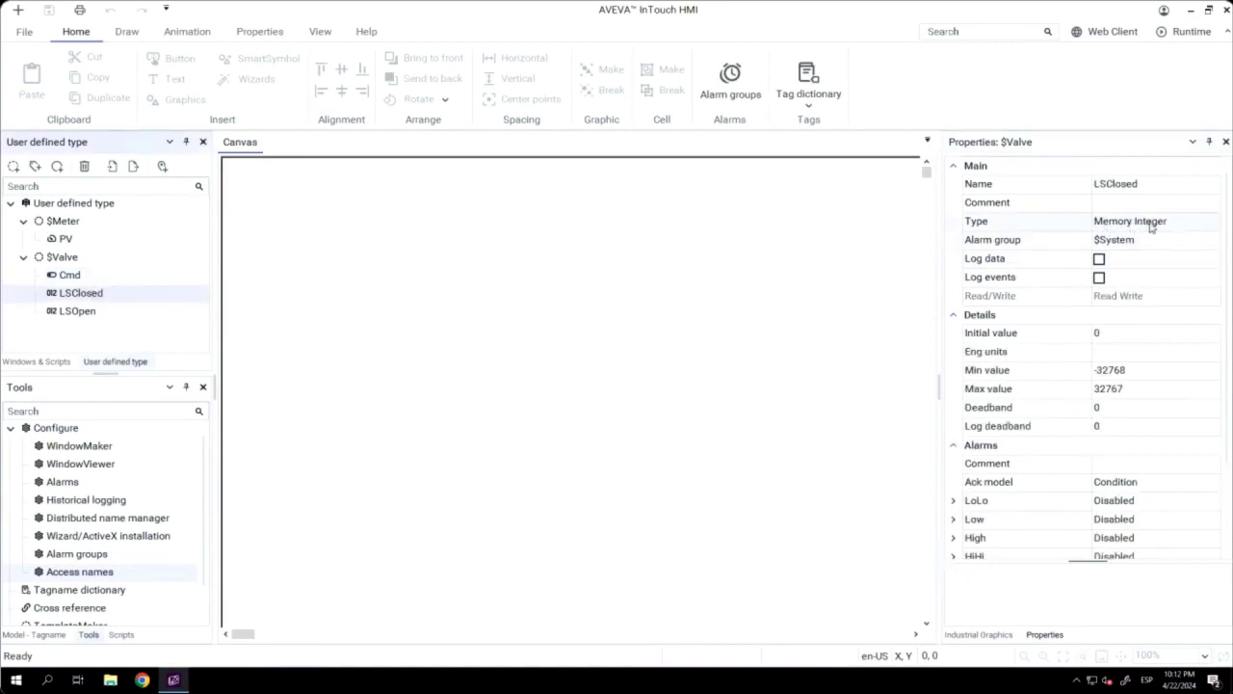
click(1178, 225)
click(1181, 227)
click(1214, 226)
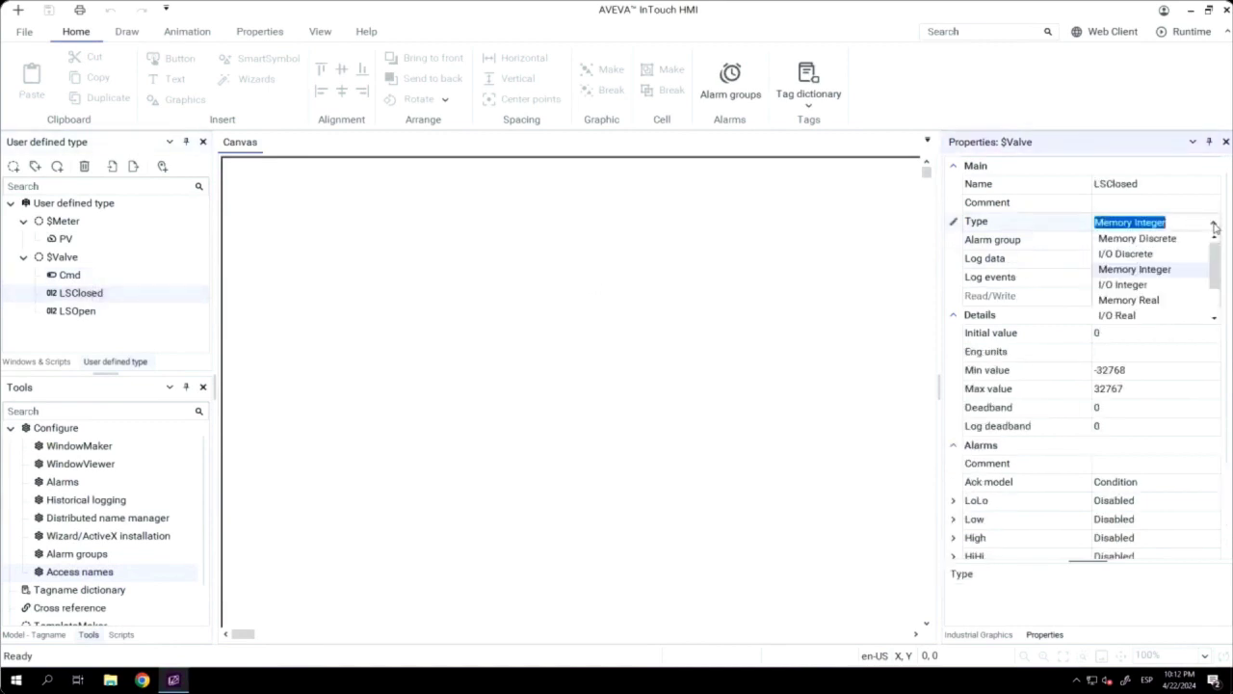
click(1150, 255)
click(1129, 294)
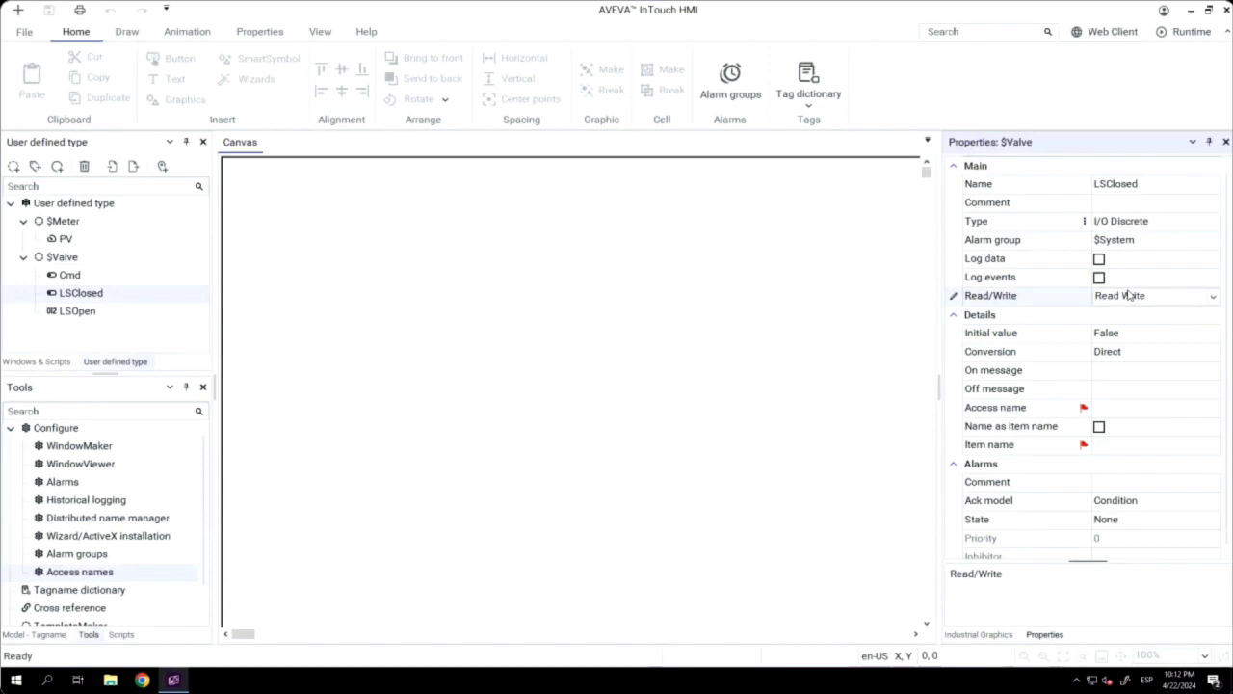
click(1173, 297)
click(1155, 314)
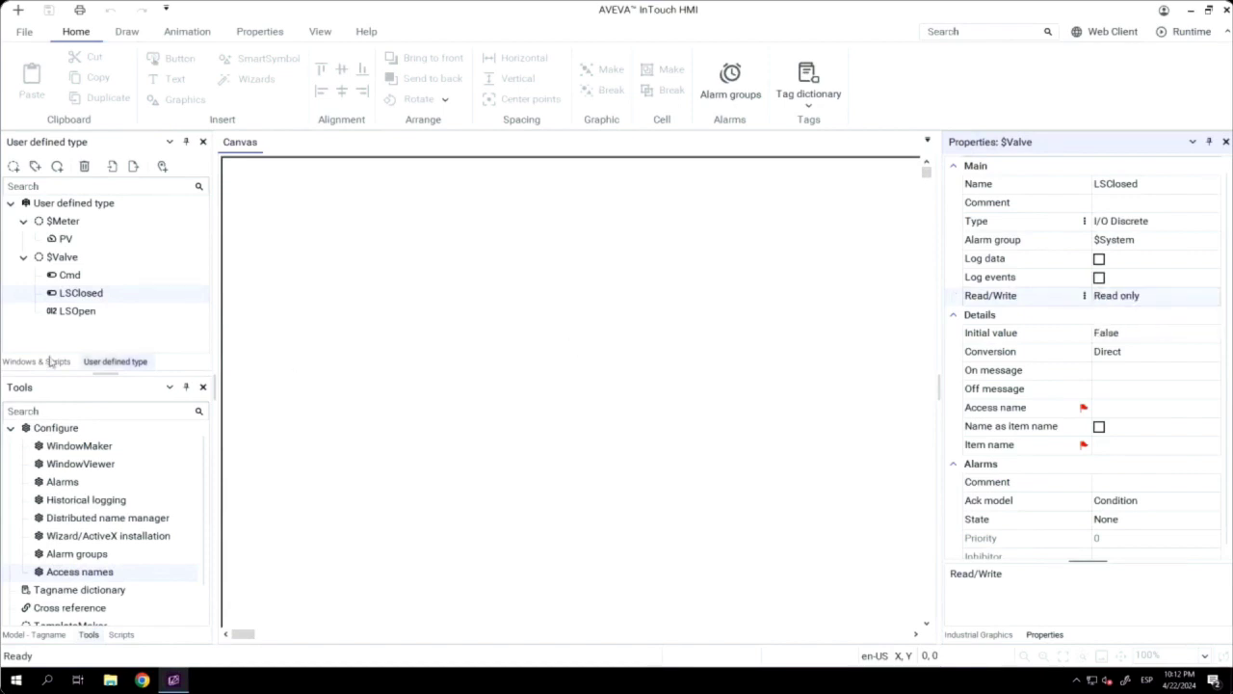
Step: Make LSOpen a read-only I/O Discrete tag
click(135, 312)
click(1137, 230)
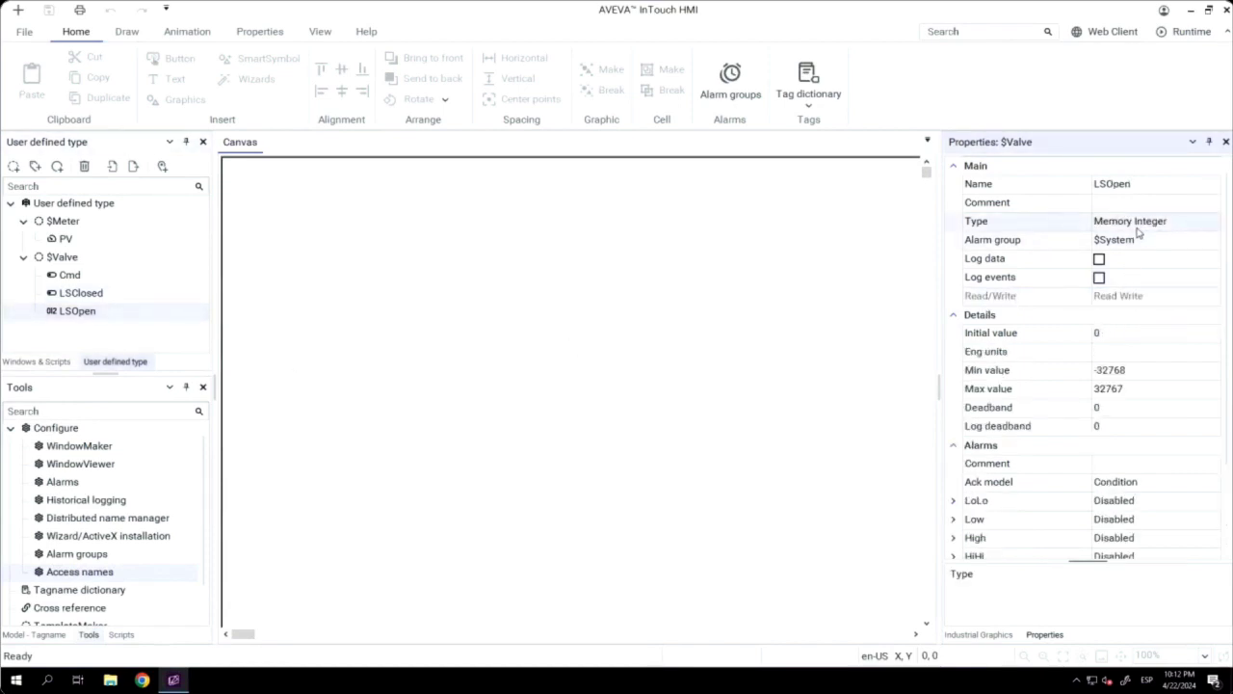
click(1137, 228)
click(1151, 231)
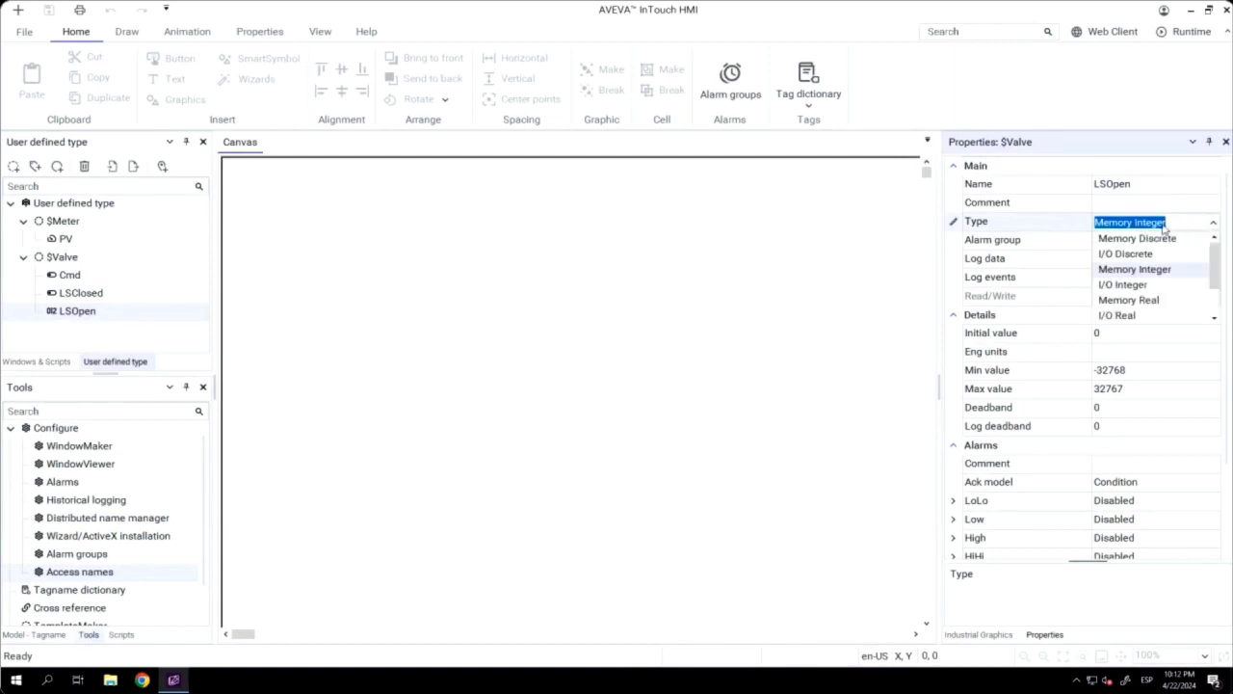
click(1152, 254)
click(1116, 300)
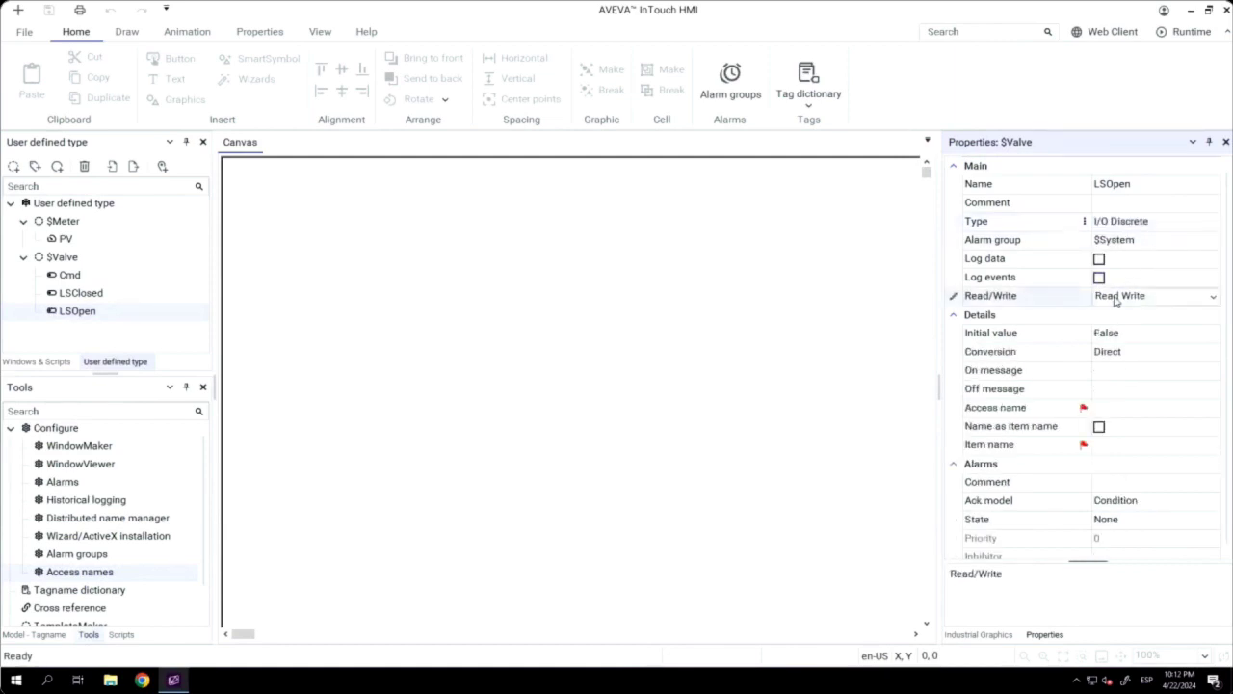
click(1203, 300)
click(1153, 314)
Step: Derive a new type named $Level from $Meter
click(77, 224)
right_click(76, 225)
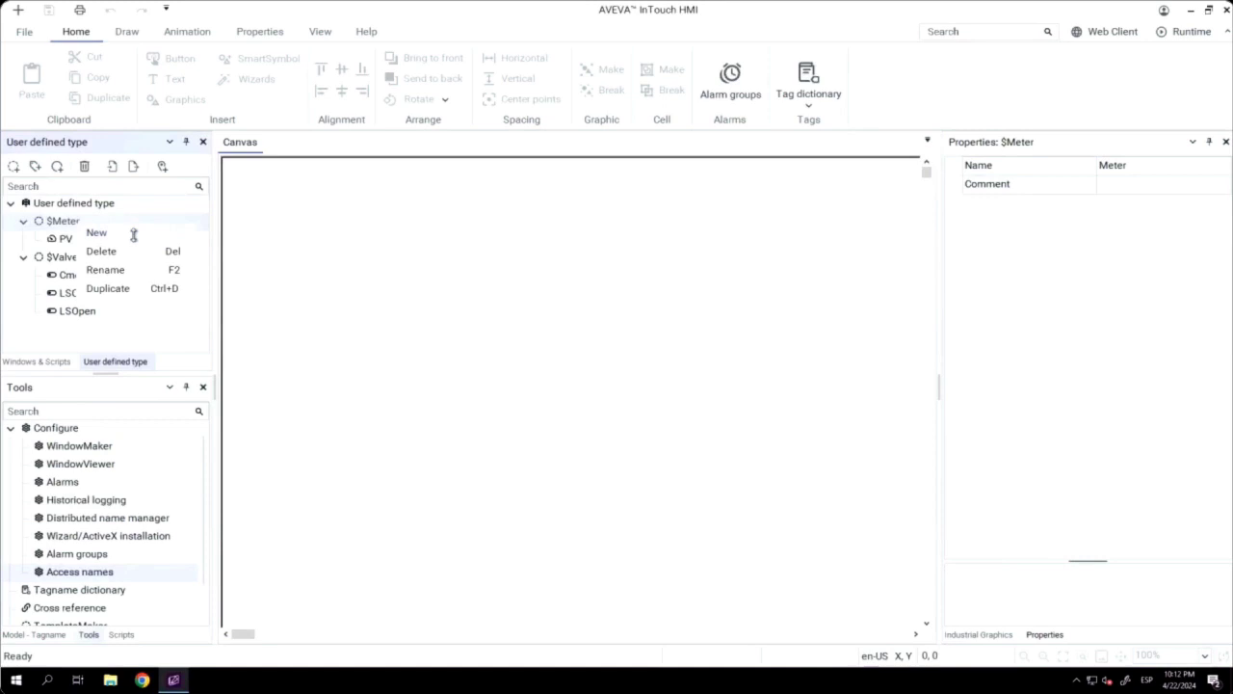
mouse_move(134, 234)
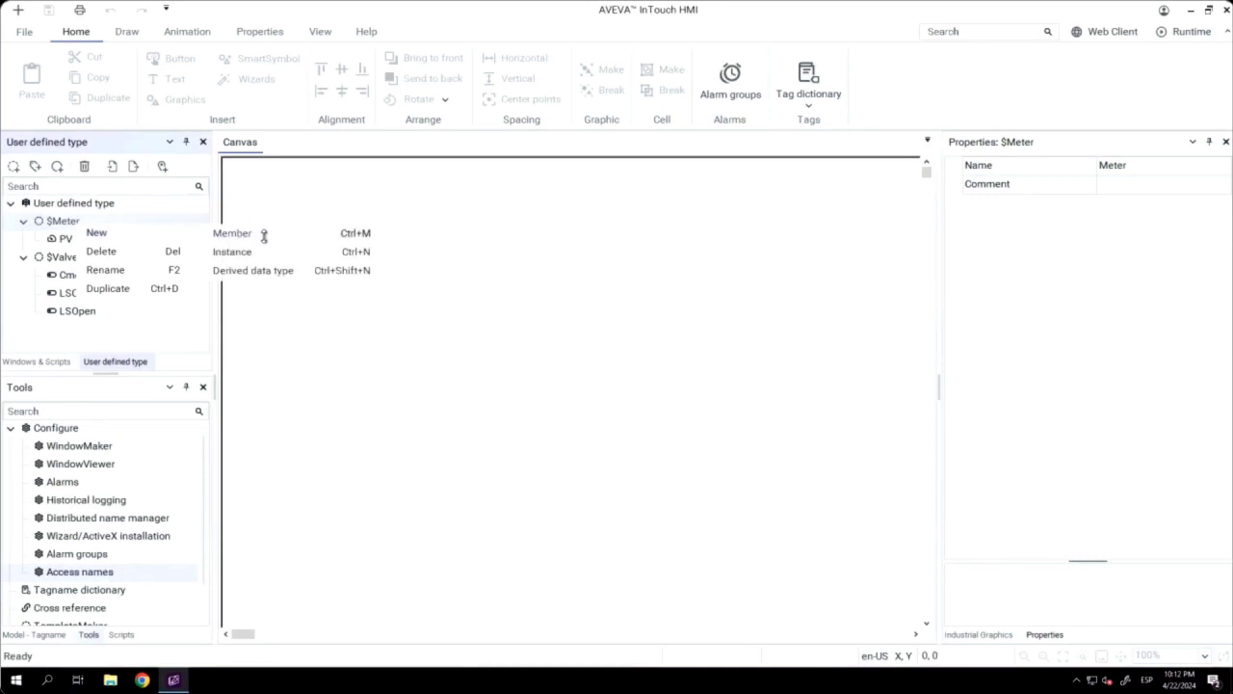
click(267, 272)
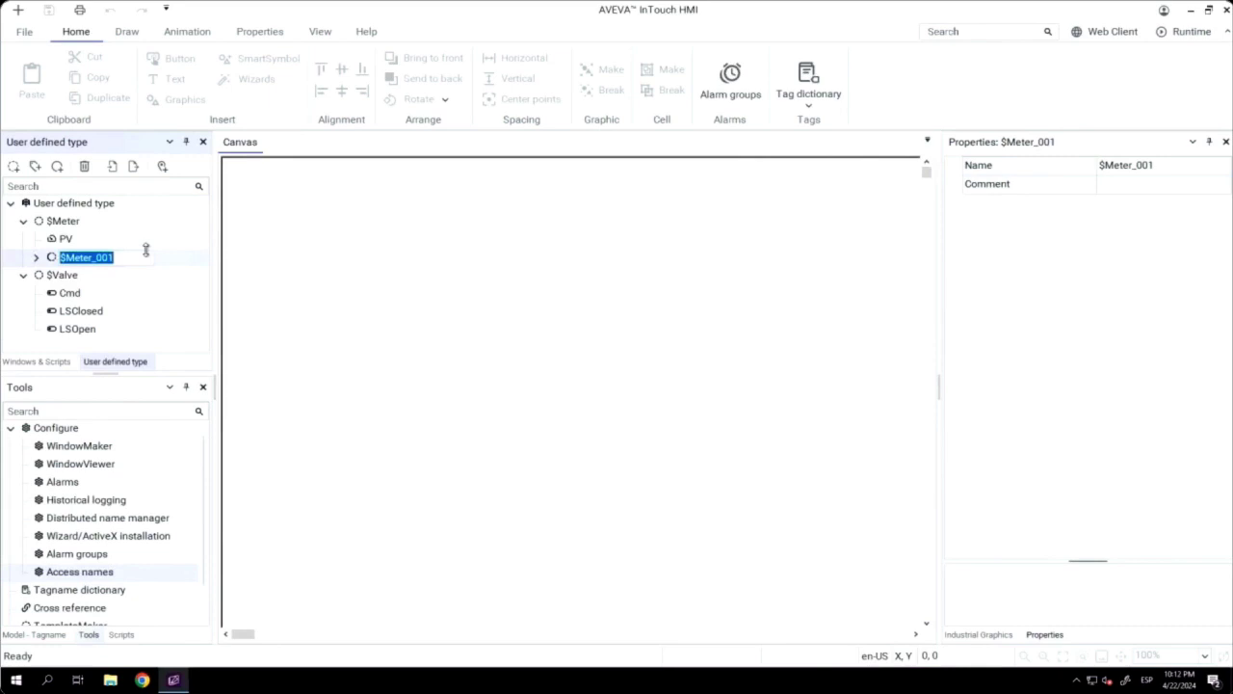
text($Level)
key(Return)
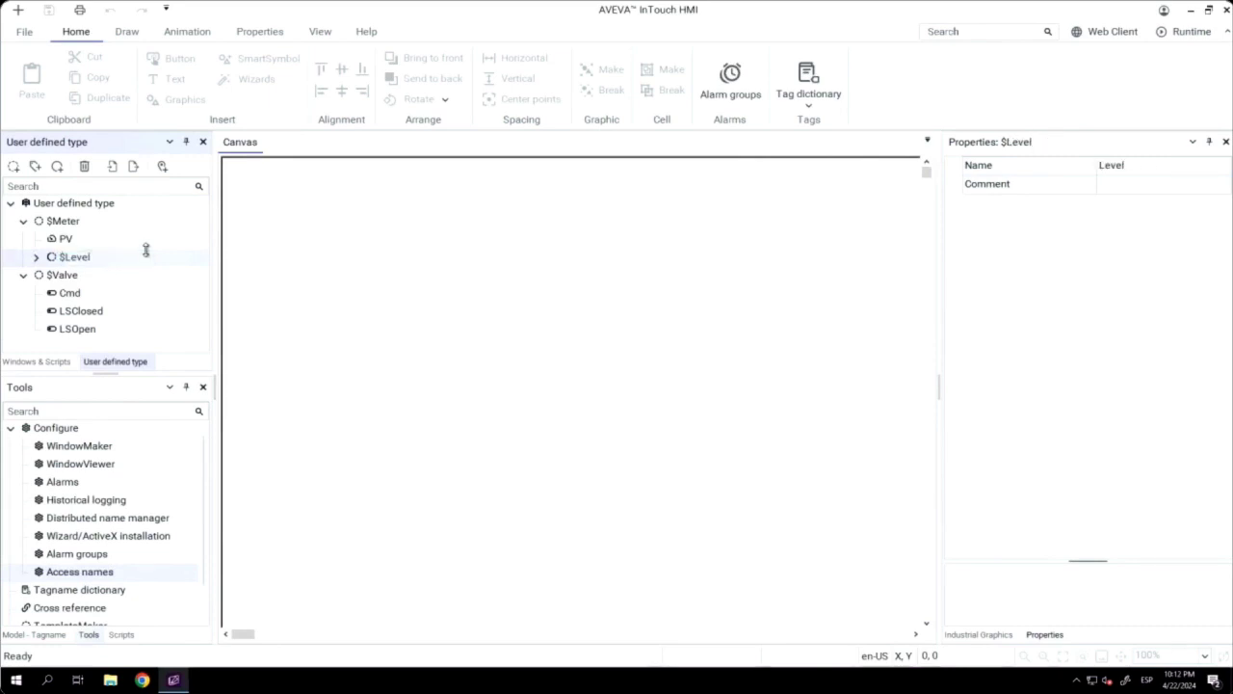
Step: Set $Level's PV to engineering units L with Min EU 0 and Max EU 100
click(36, 256)
click(86, 273)
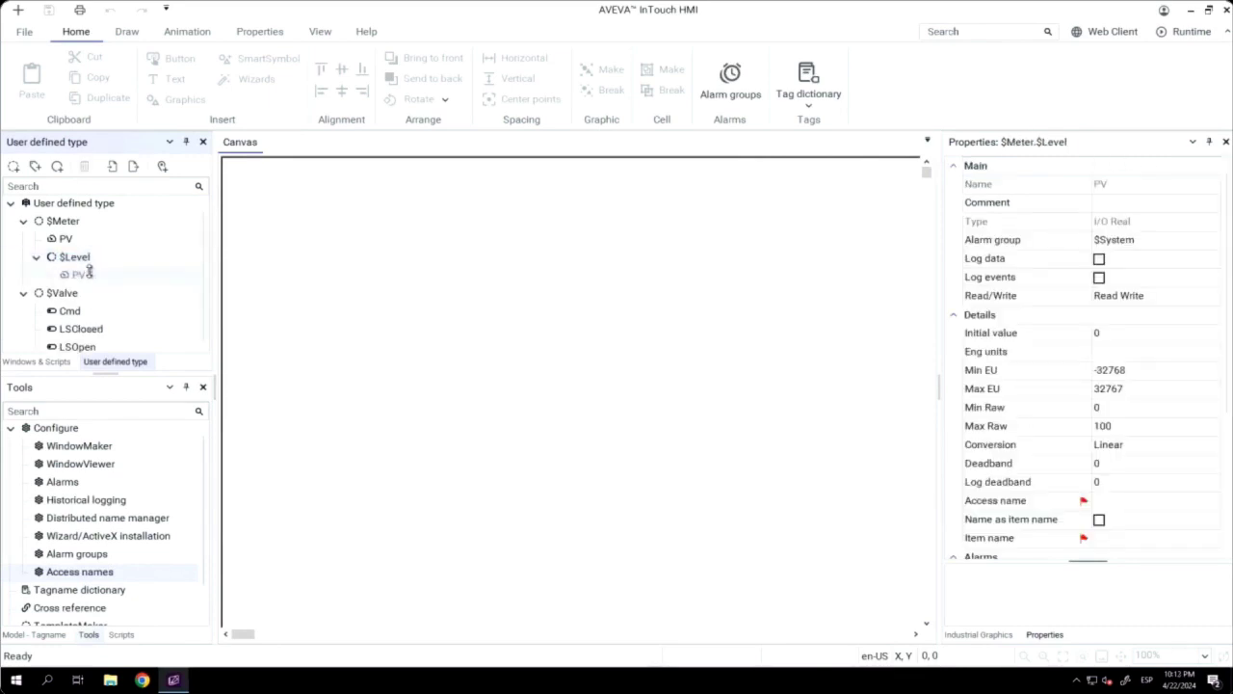
click(1121, 353)
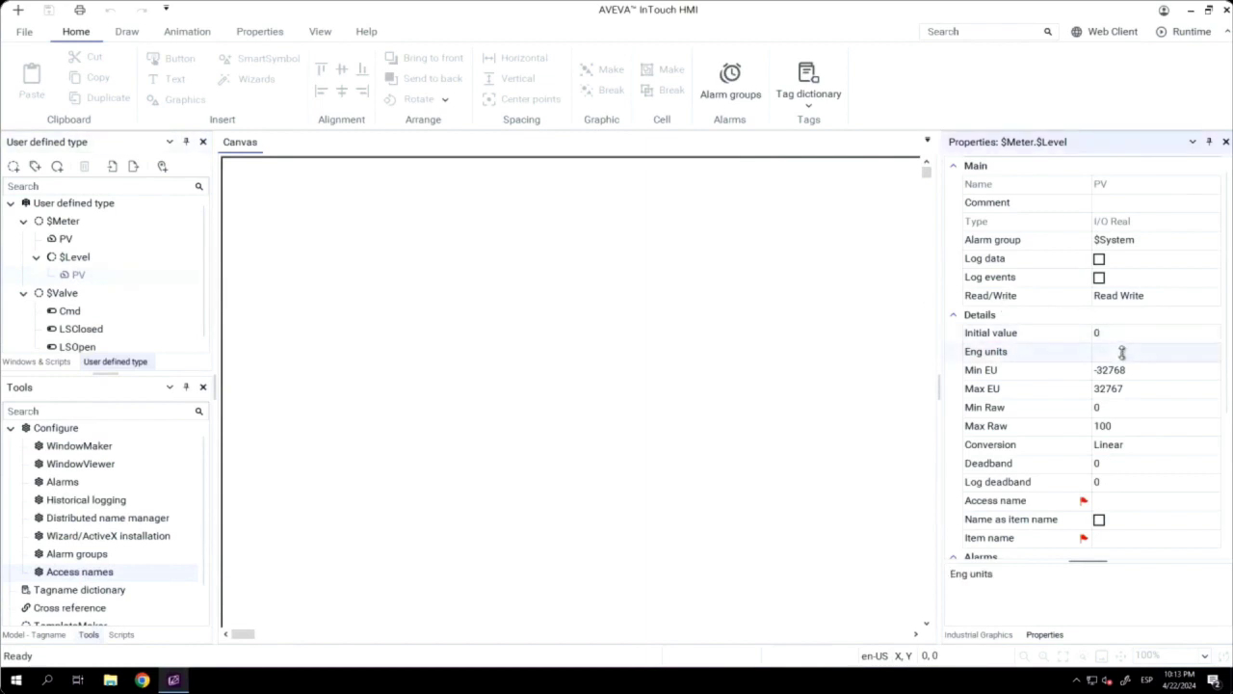
click(1121, 353)
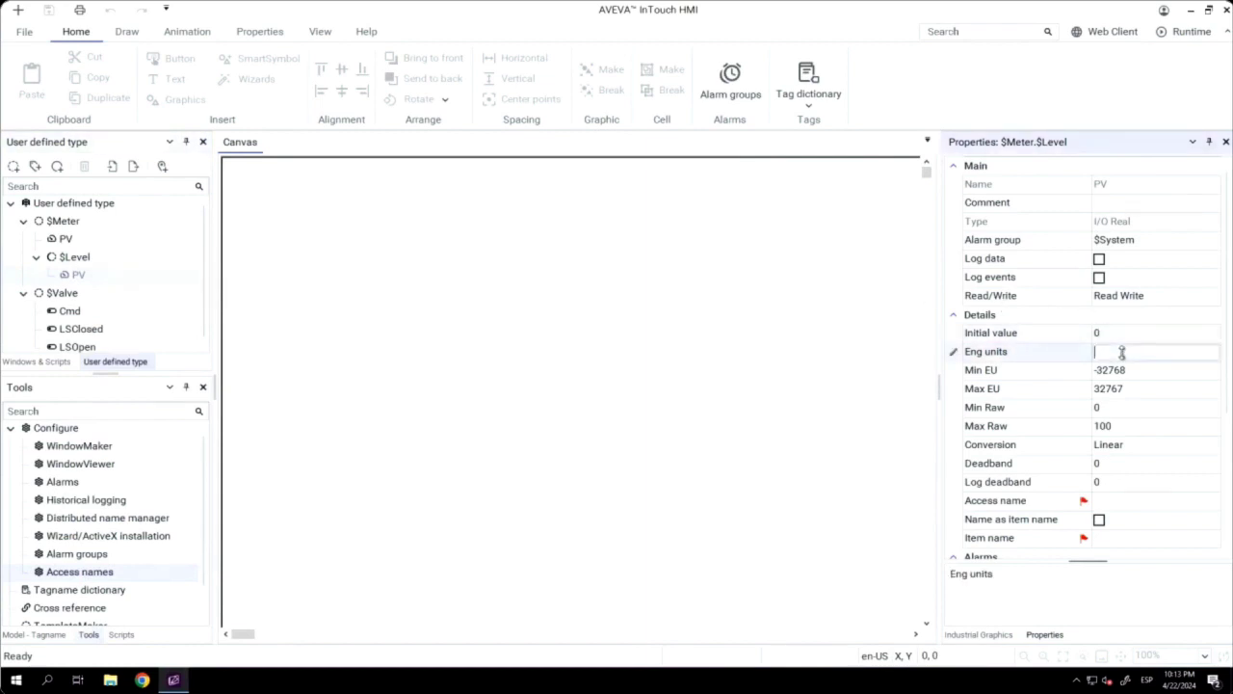
text(L)
click(1171, 370)
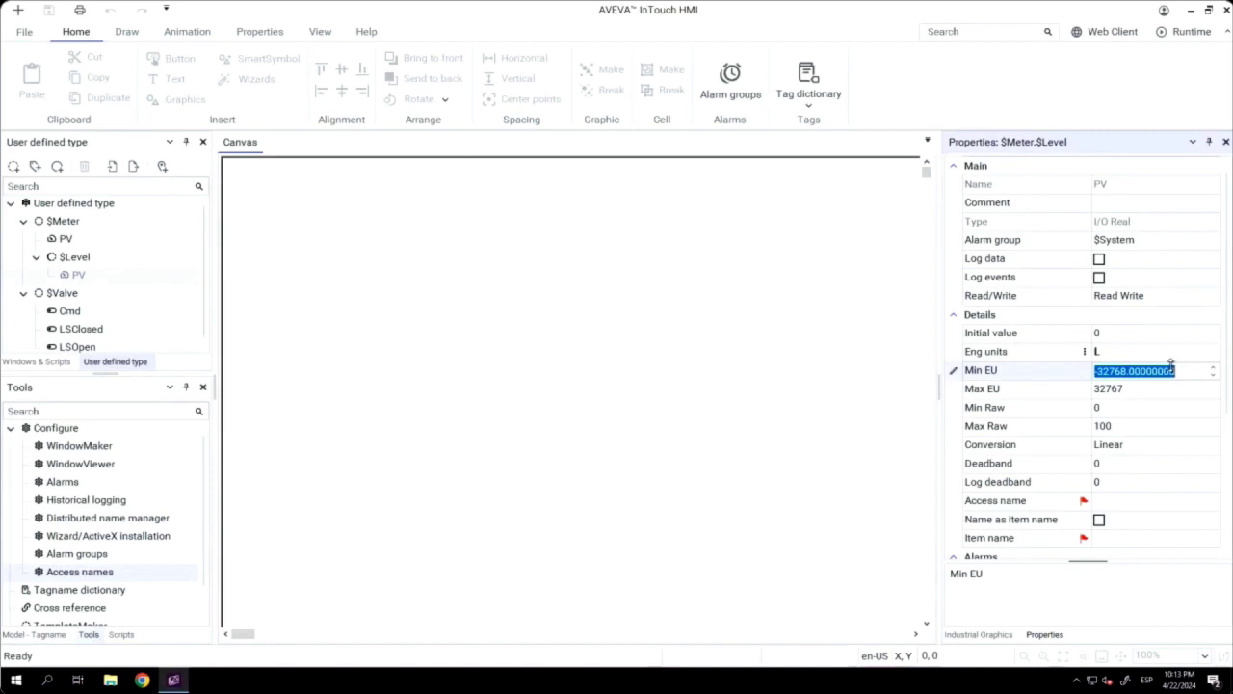
text(0)
click(1169, 394)
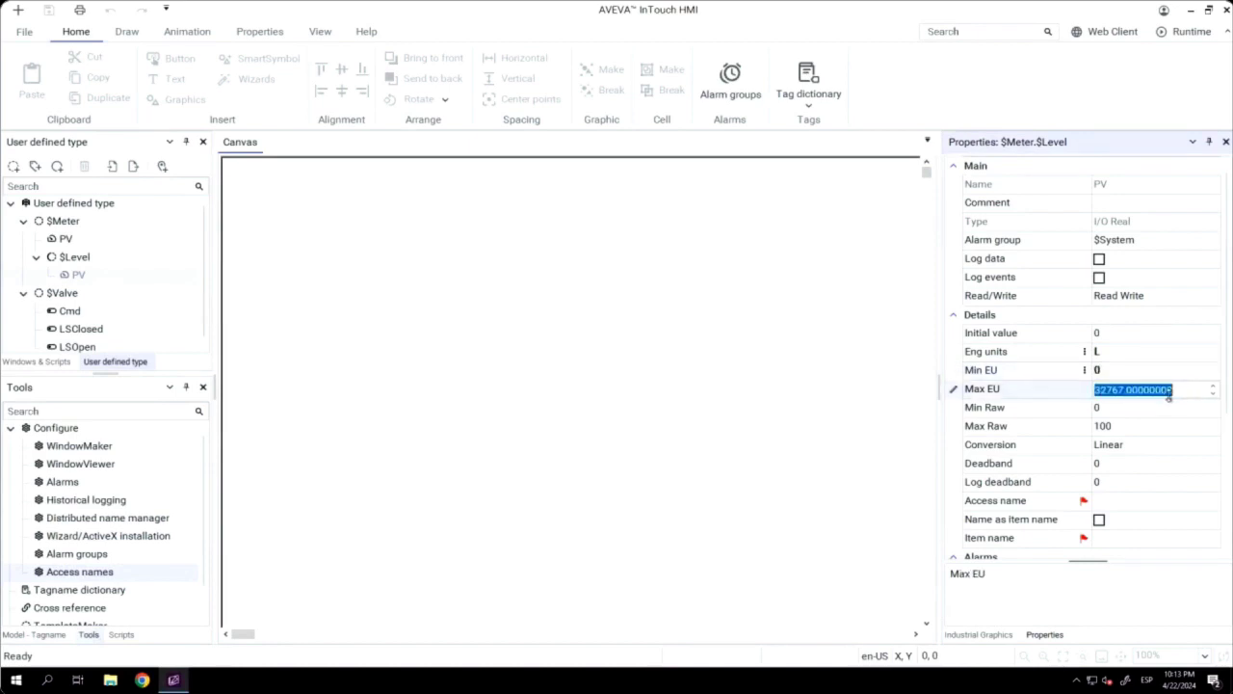
text(100)
key(Return)
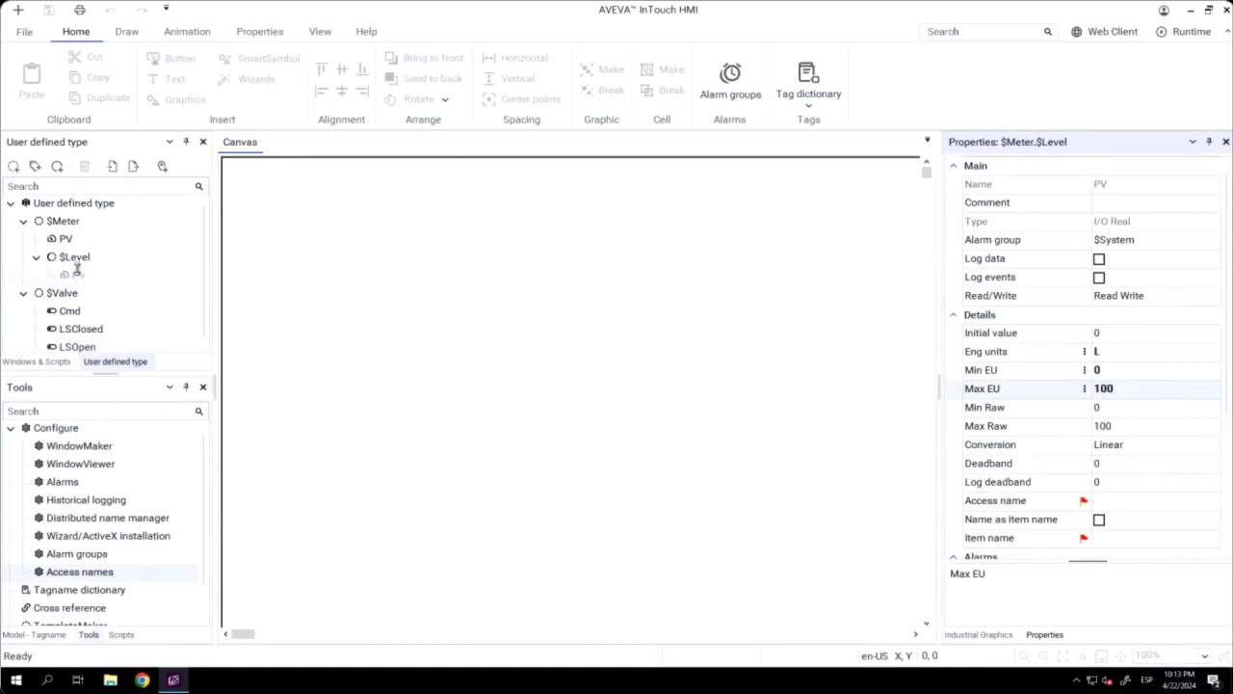
Step: Derive a new type named $Temperature from $Meter
right_click(64, 223)
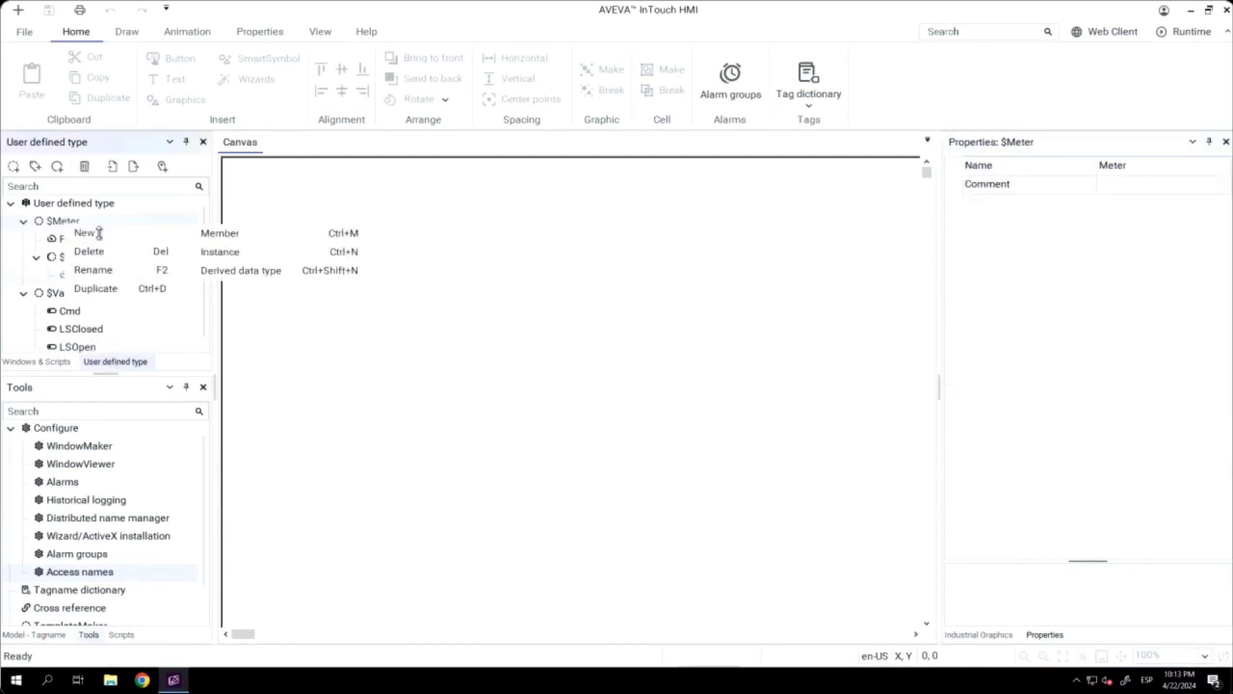
click(229, 270)
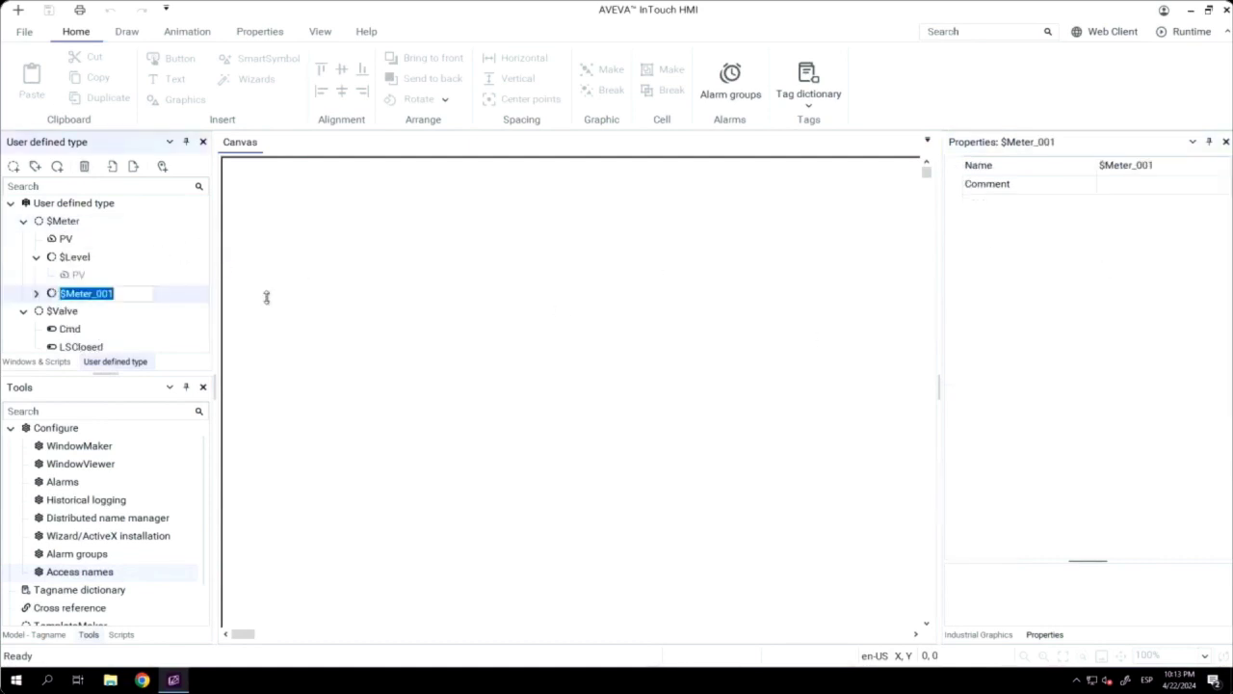
text(Temperature)
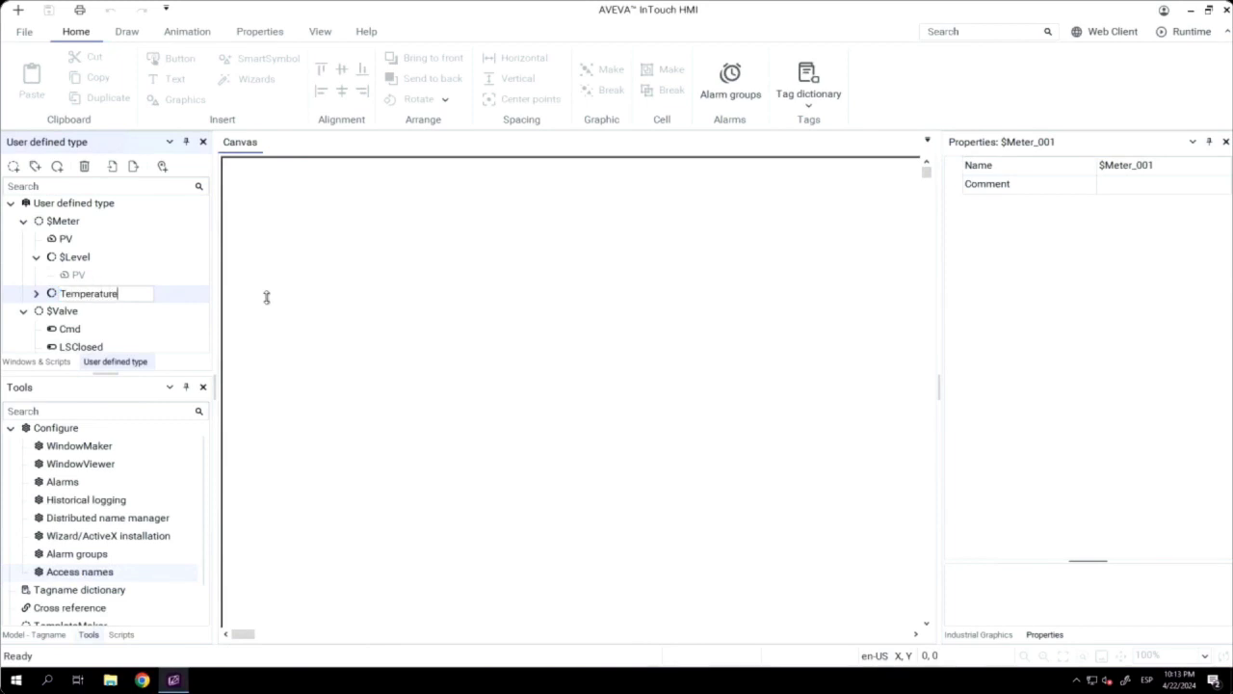
key(Return)
Step: Set $Temperature's PV to engineering units °C with Min EU 0 and Max EU 250
click(36, 293)
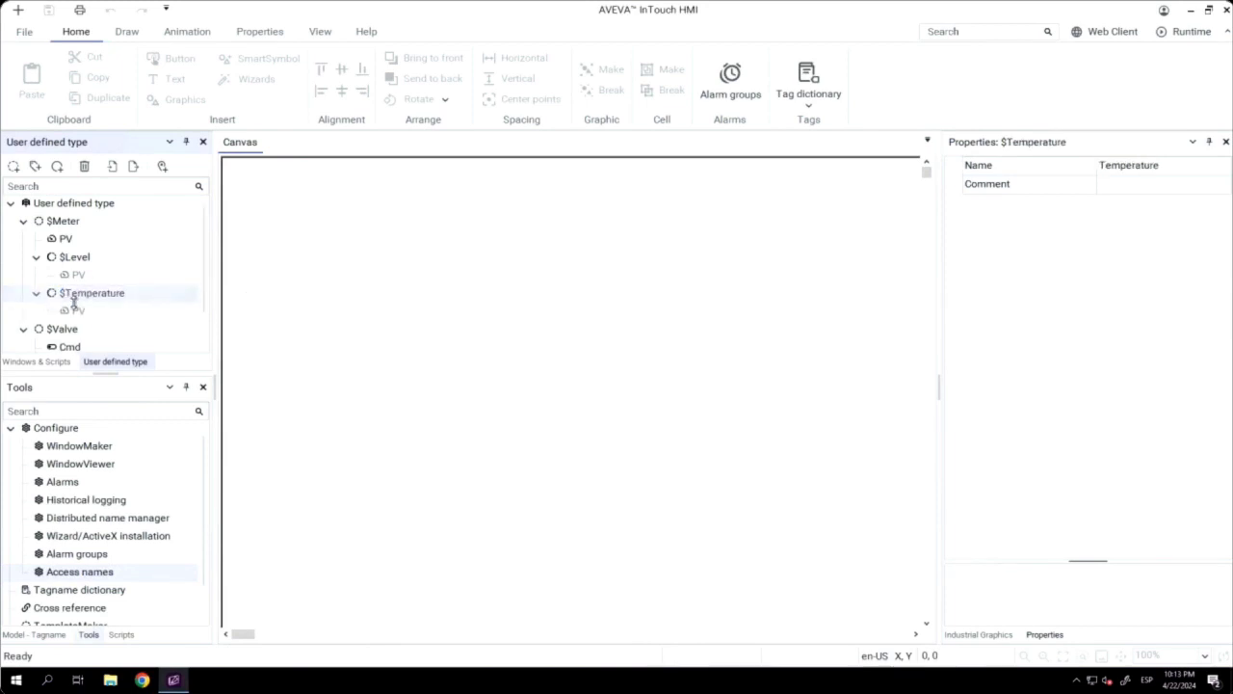
click(76, 308)
click(1167, 349)
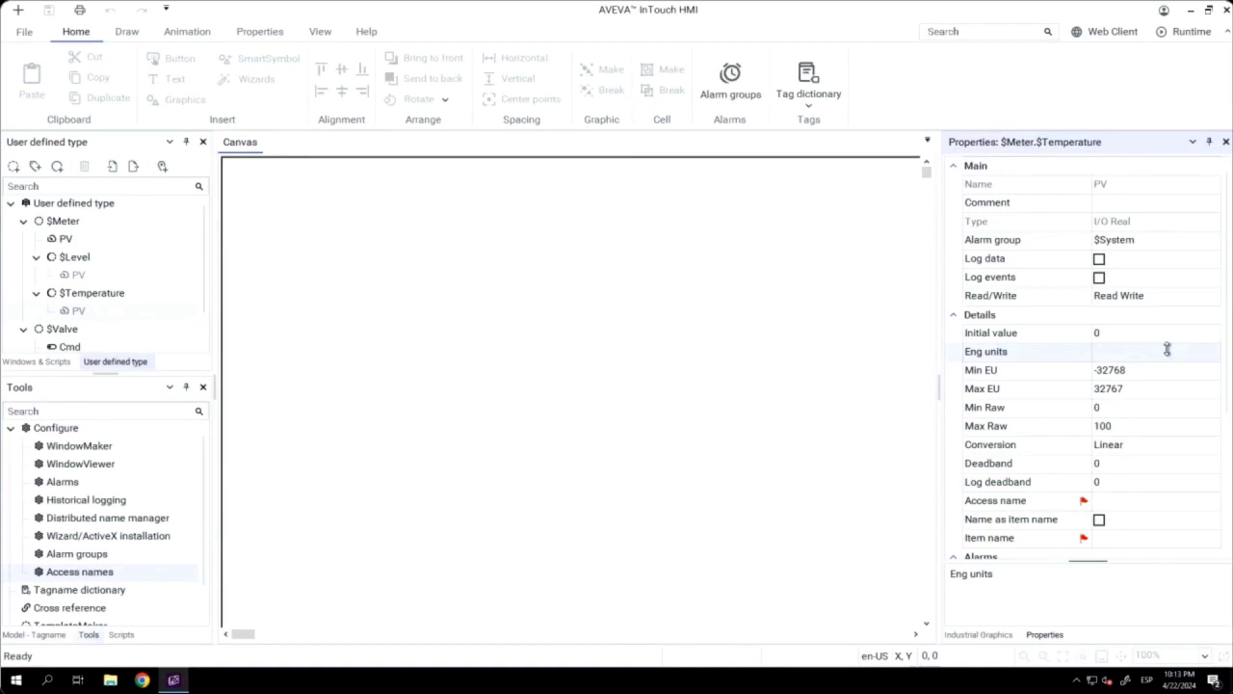
click(1166, 350)
text(°C)
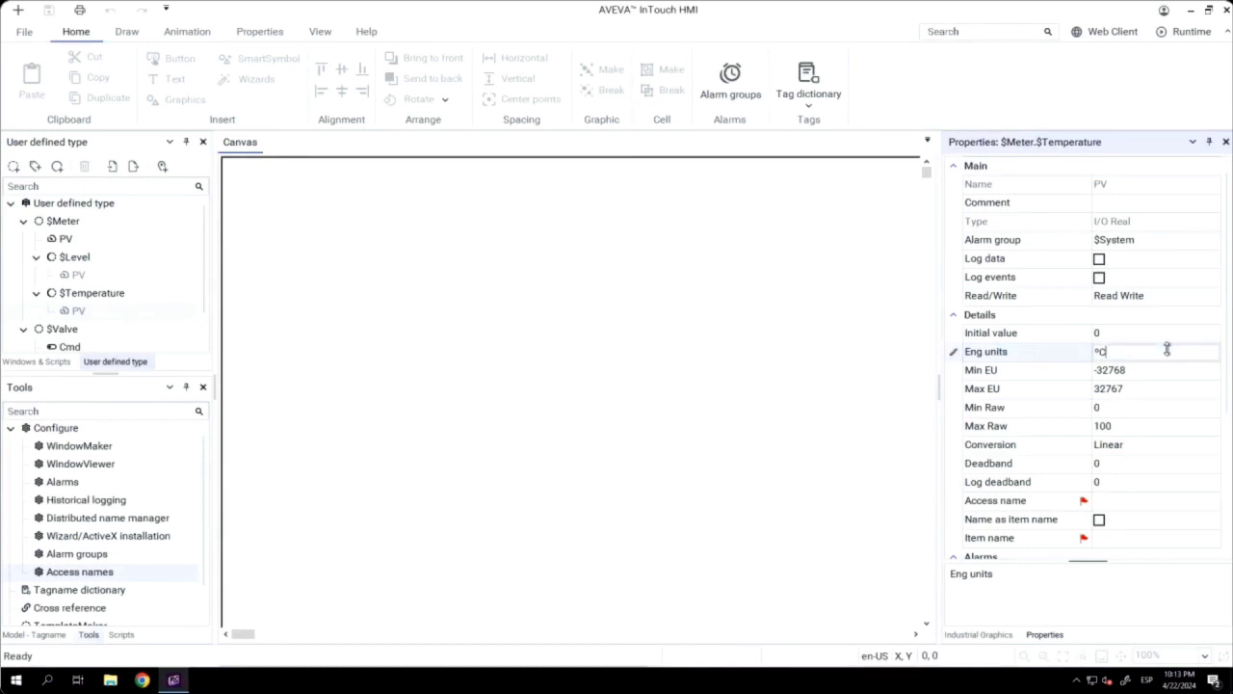
click(1154, 370)
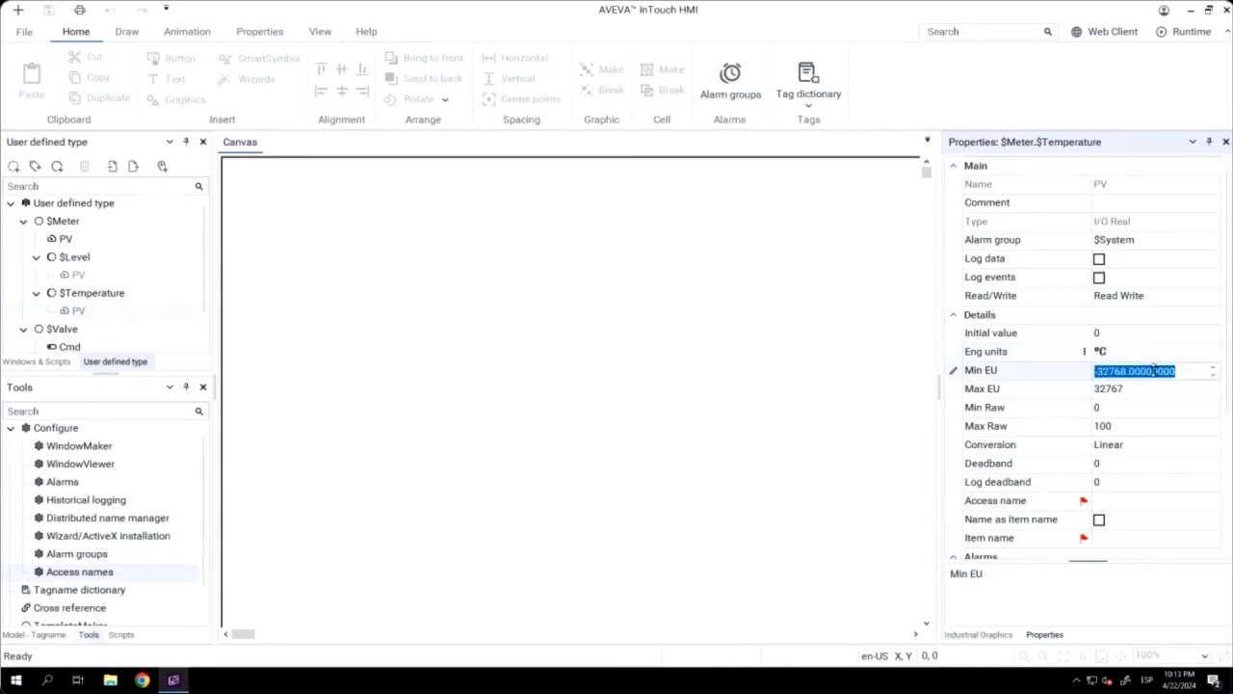
text(0)
click(1142, 388)
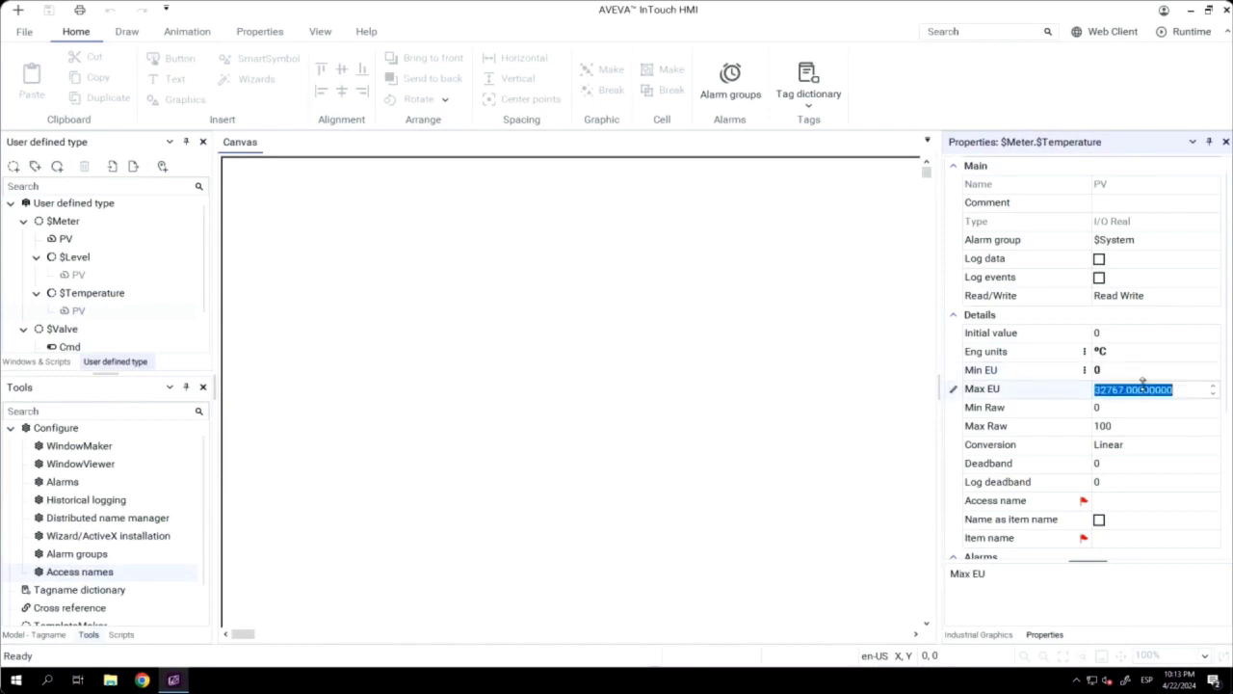
text(250)
key(Return)
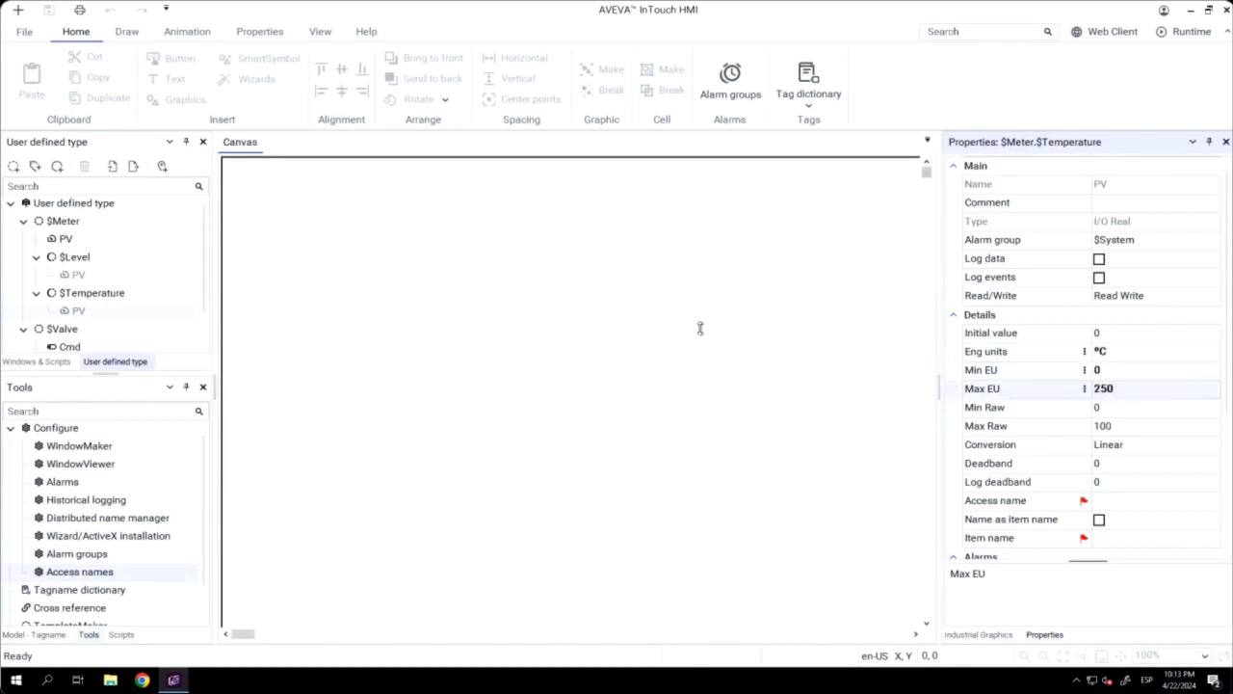
Step: Collapse $Meter and $Valve and create a new user-defined type named $Tank
click(23, 221)
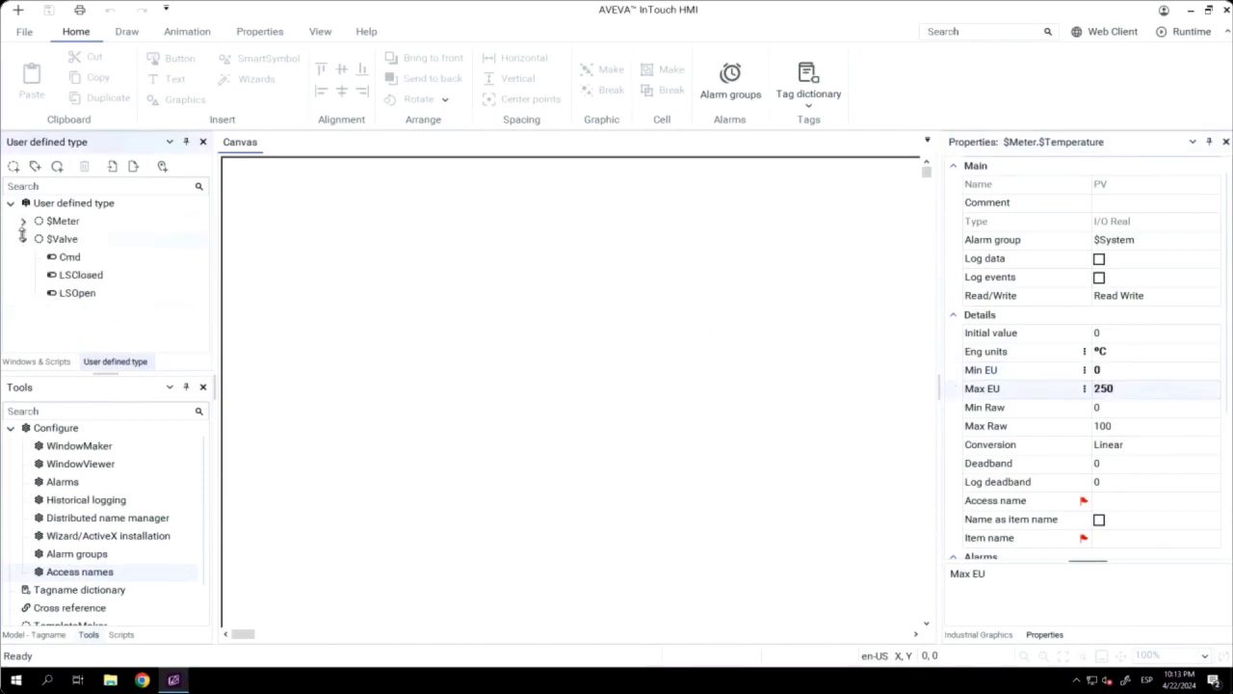
click(23, 239)
click(14, 166)
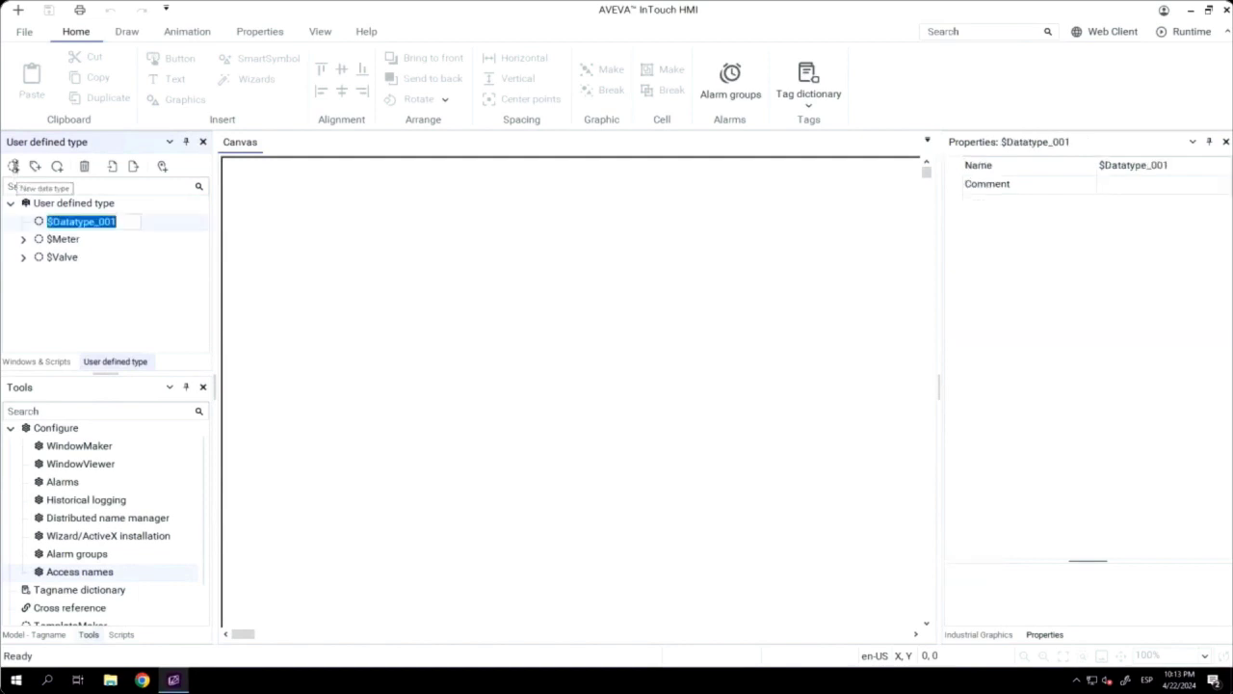
text(Tan)
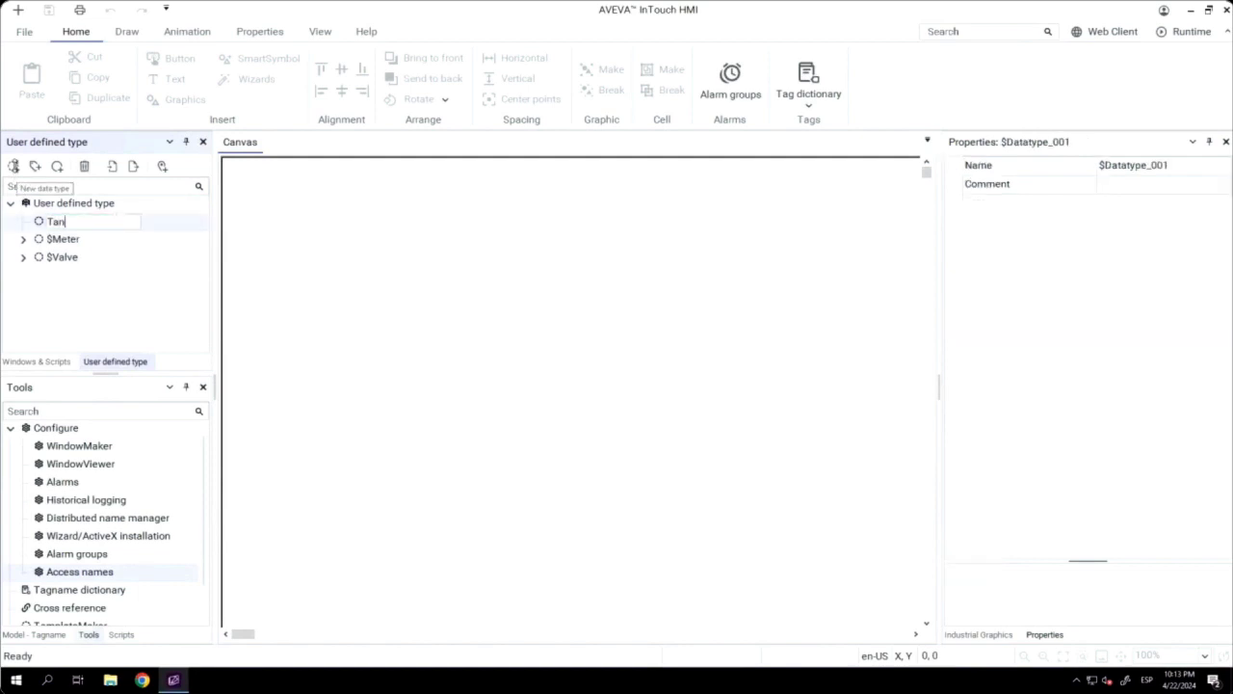
text(k)
key(Return)
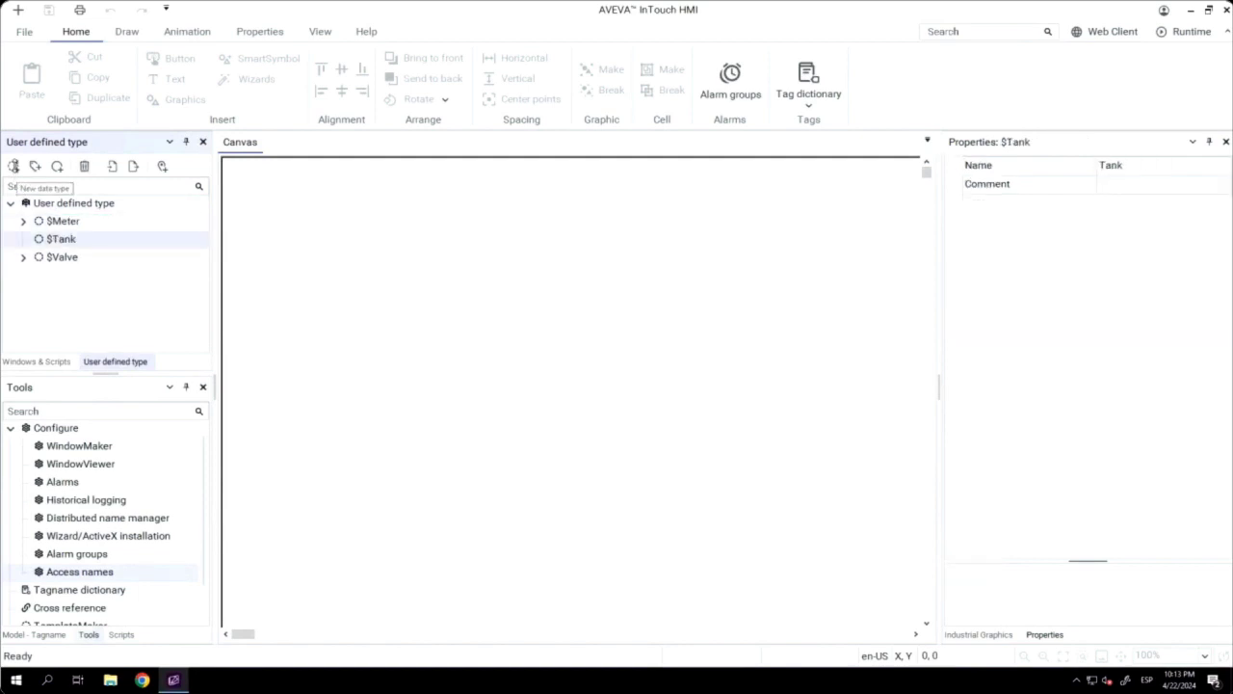
right_click(56, 239)
Step: Add Level and Temperature members to the $Tank user-defined type
mouse_move(76, 246)
click(202, 248)
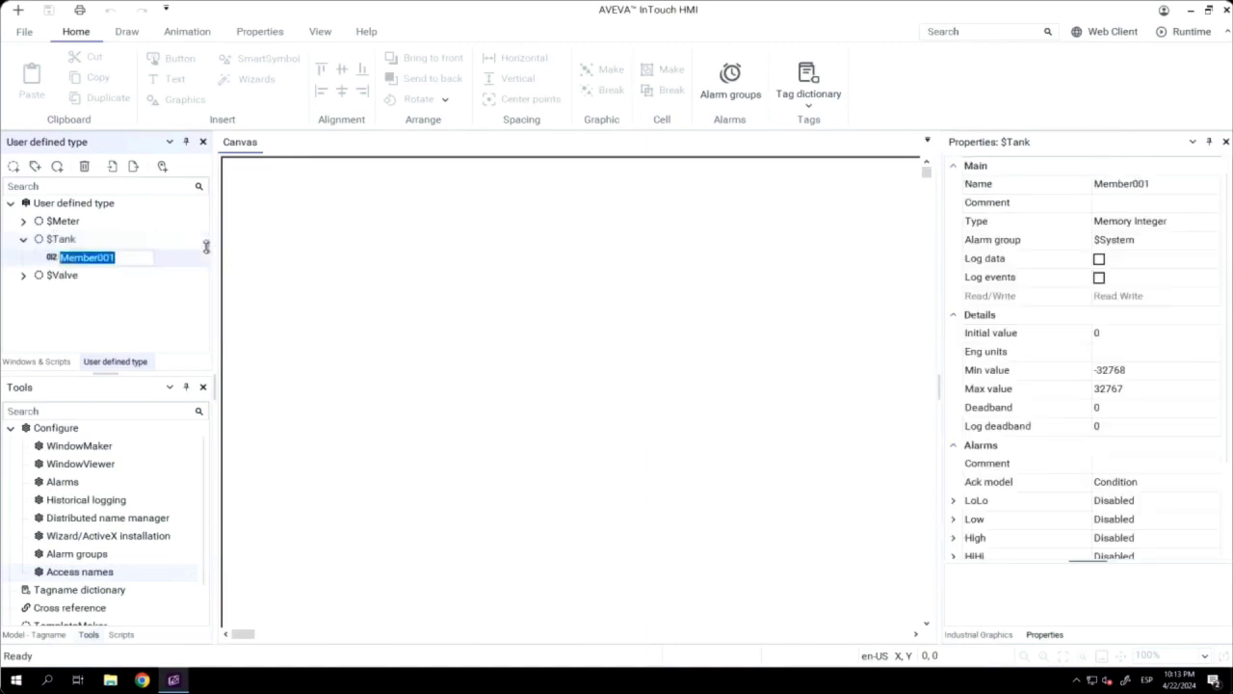
text(Level)
key(Return)
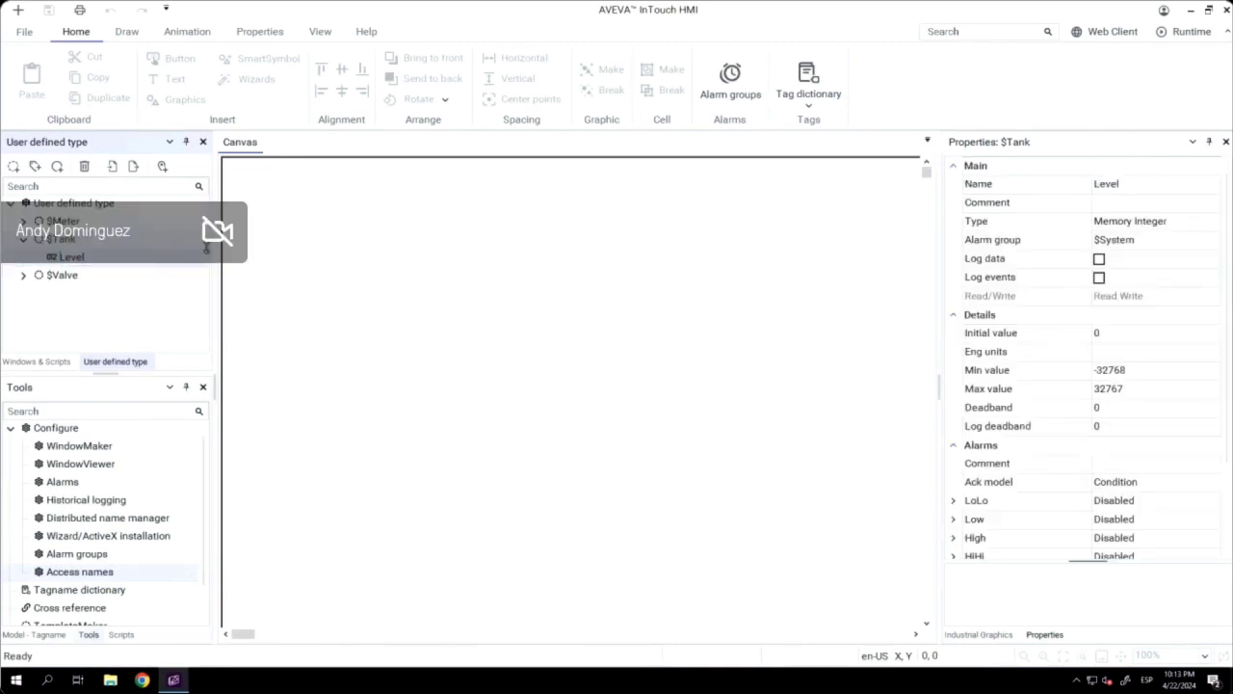
right_click(75, 237)
mouse_move(96, 245)
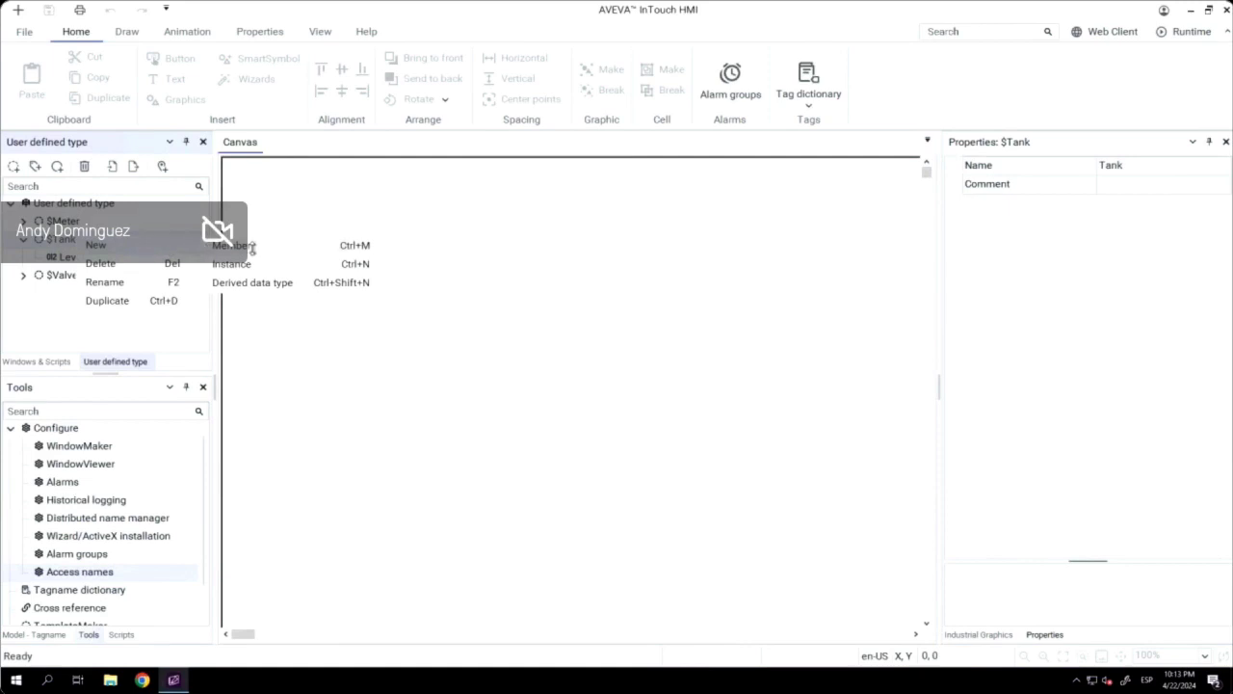
click(251, 248)
text(Tempera)
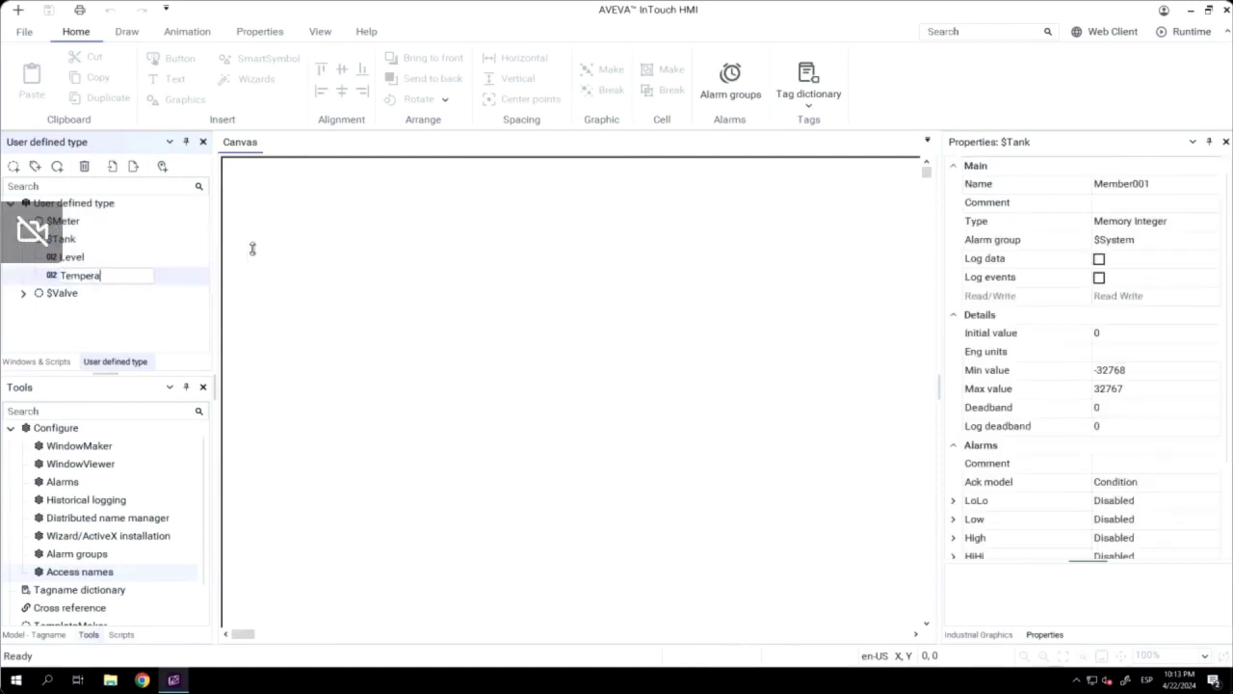
text(ture)
key(Return)
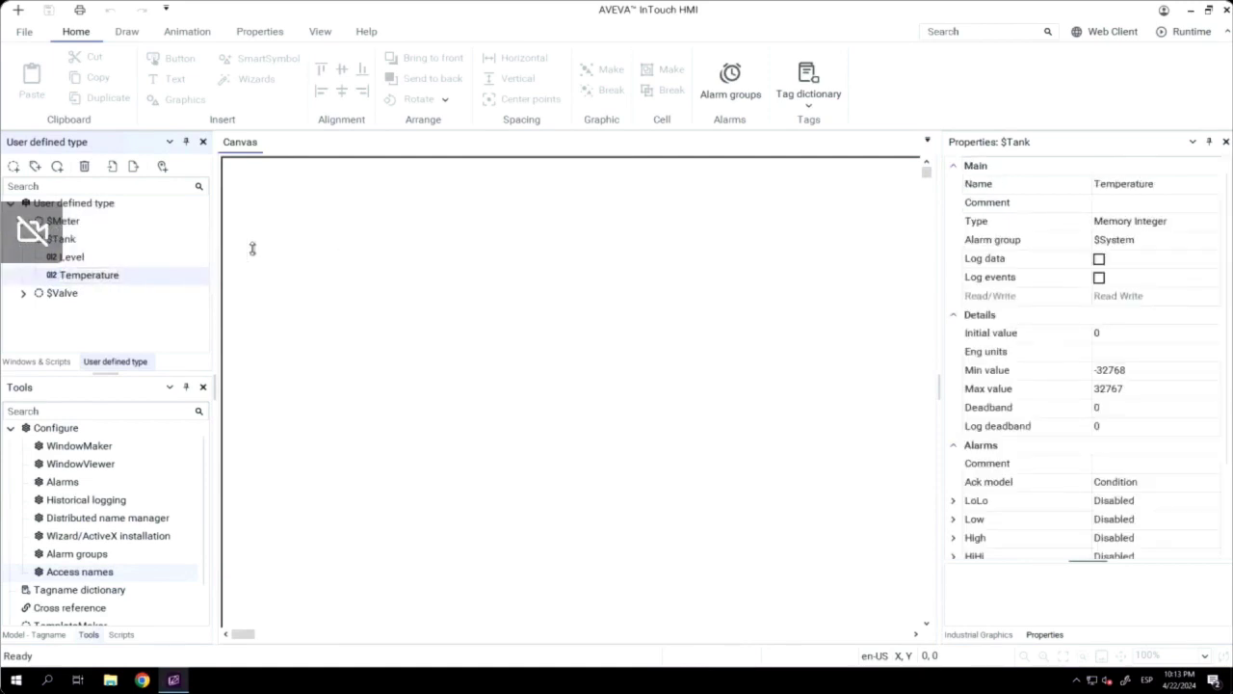
Step: Add three more $Tank members named Inlet1, Inlet2 and Outlet
click(36, 166)
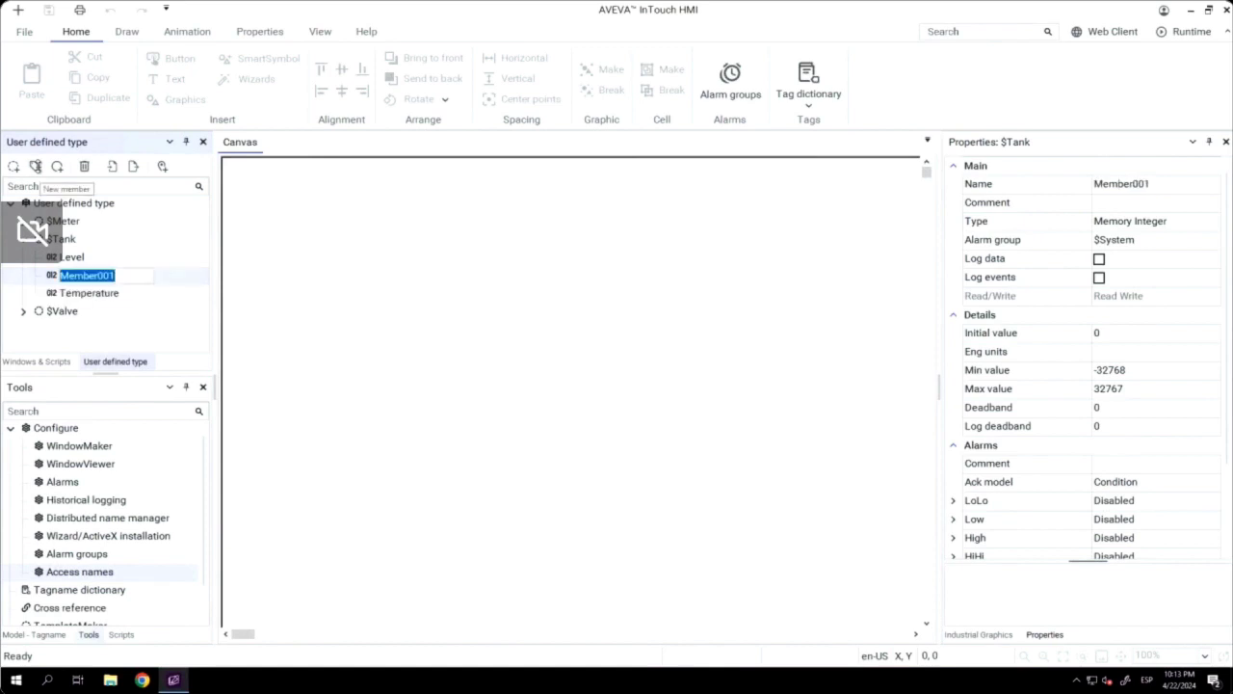
text(Inlet1)
key(Return)
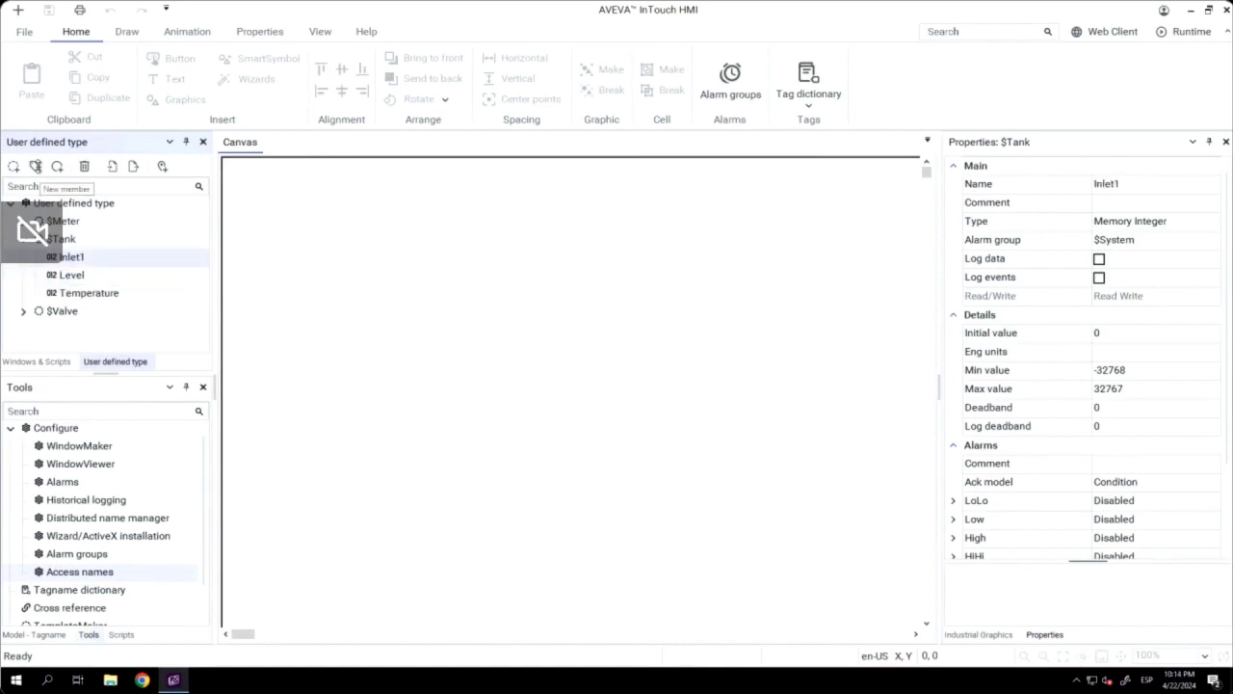
click(36, 166)
text(Inle)
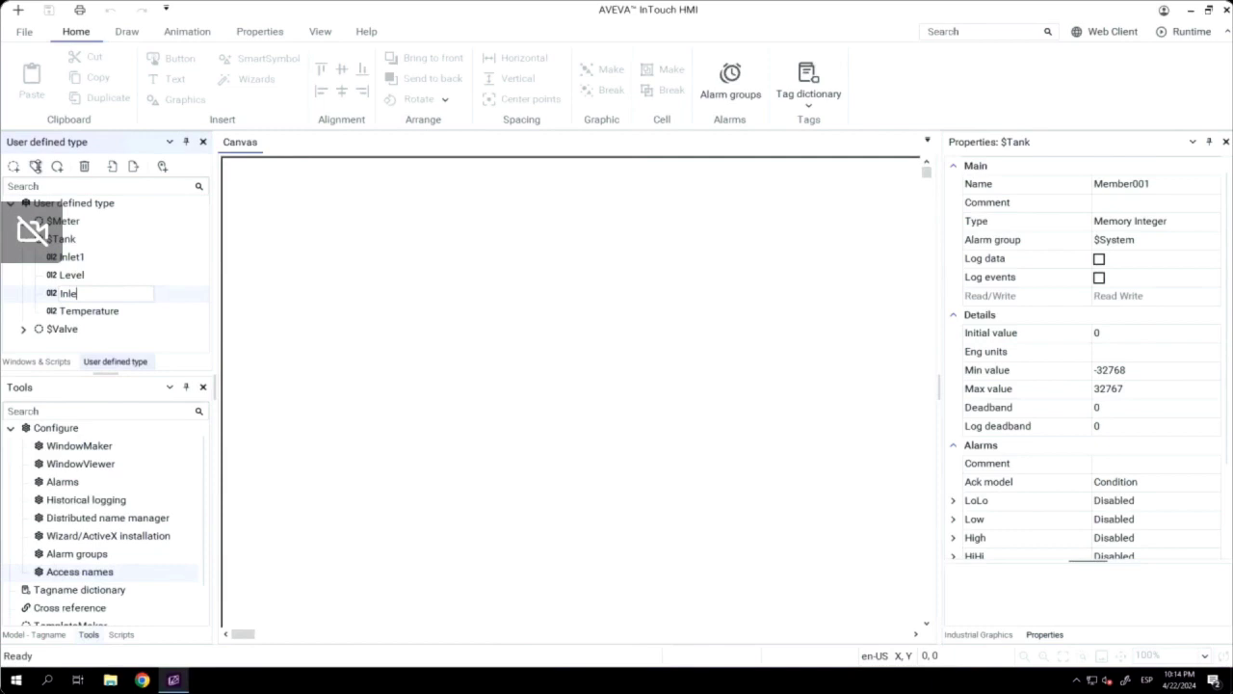
text(t2)
key(Return)
click(36, 167)
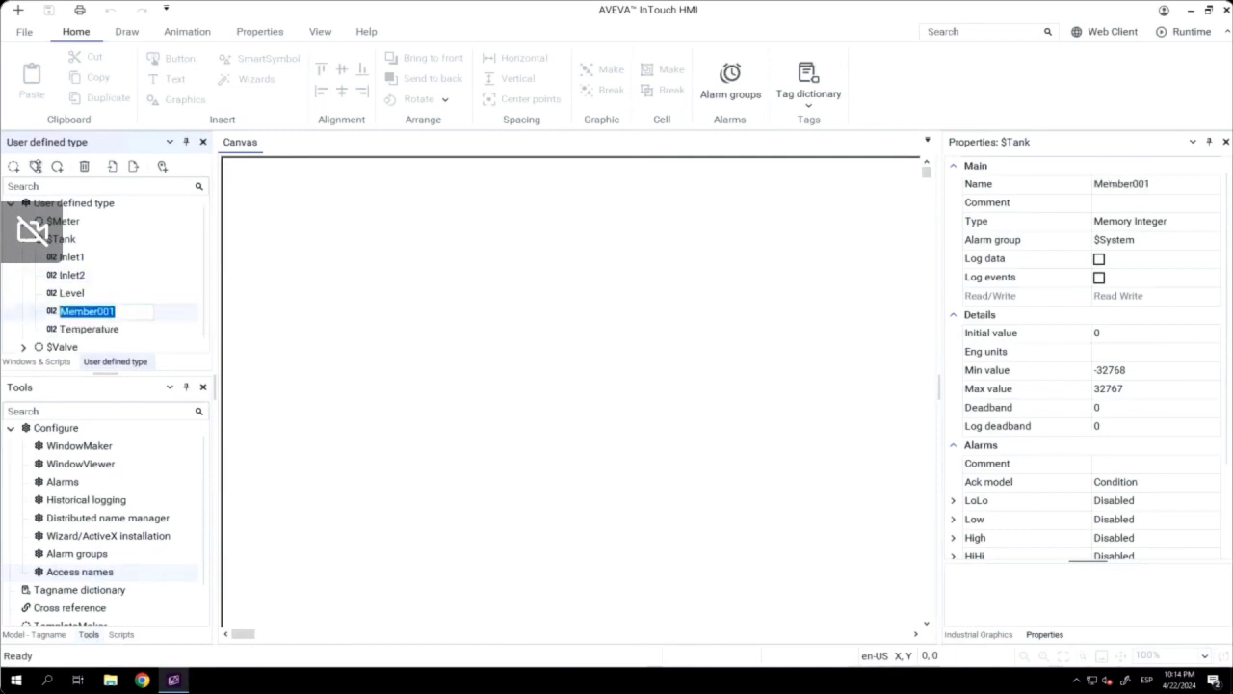
text(Outlet)
key(Return)
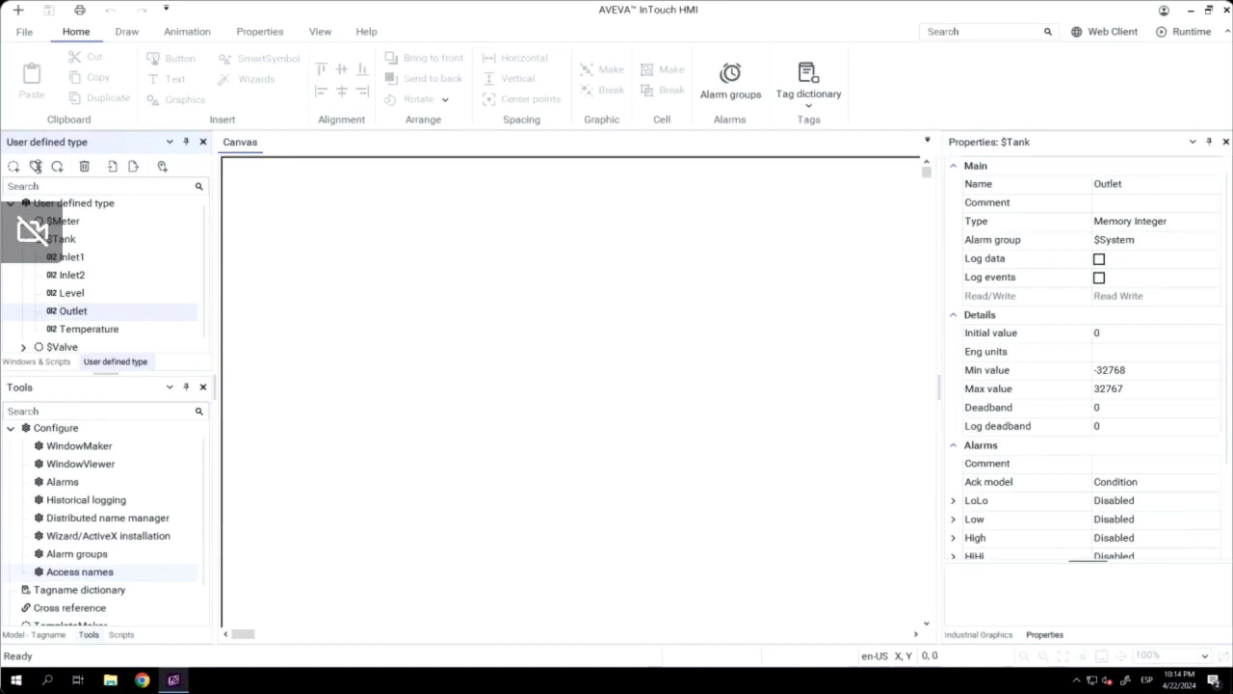
Step: Set the Inlet1 and Inlet2 members to the Valve type
click(76, 256)
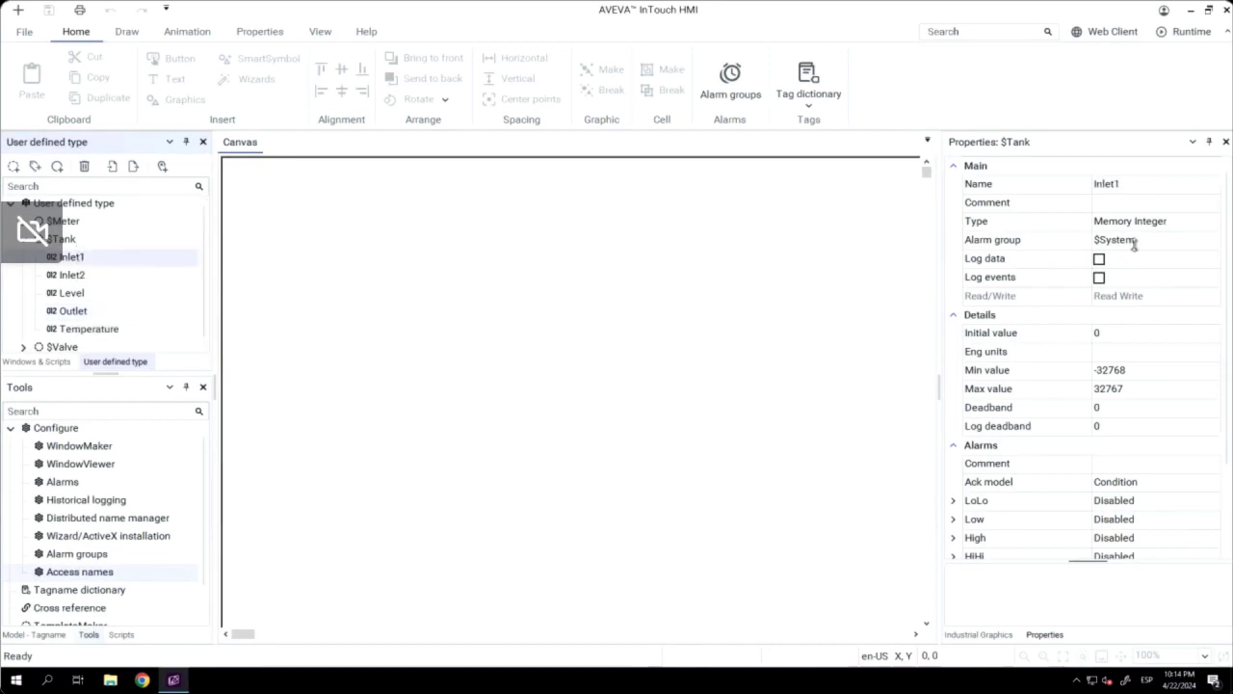
click(1181, 223)
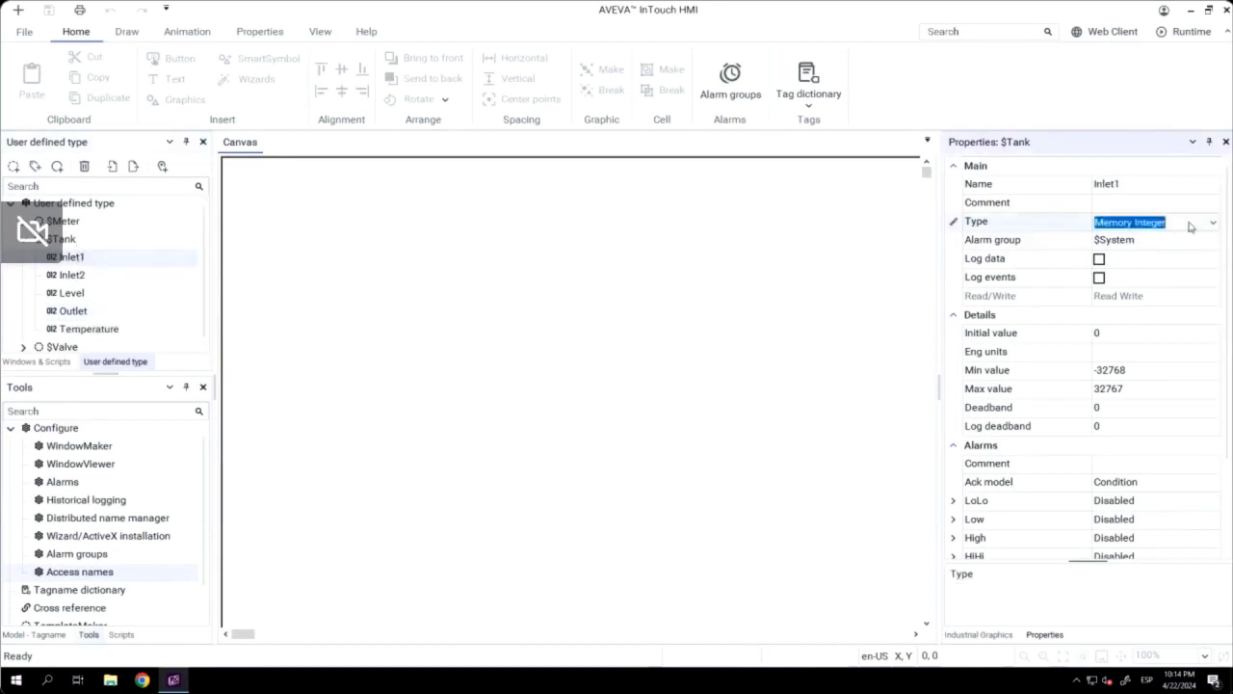
click(1213, 224)
scroll(1193, 251, down, 2)
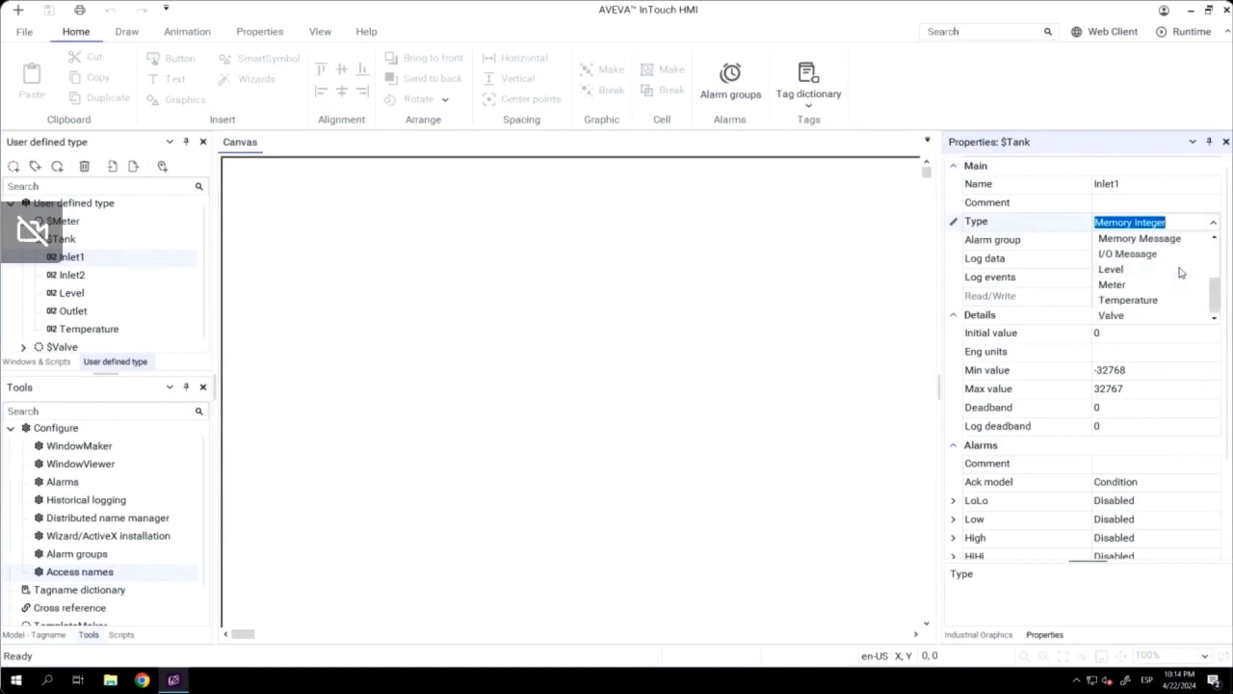
click(1118, 315)
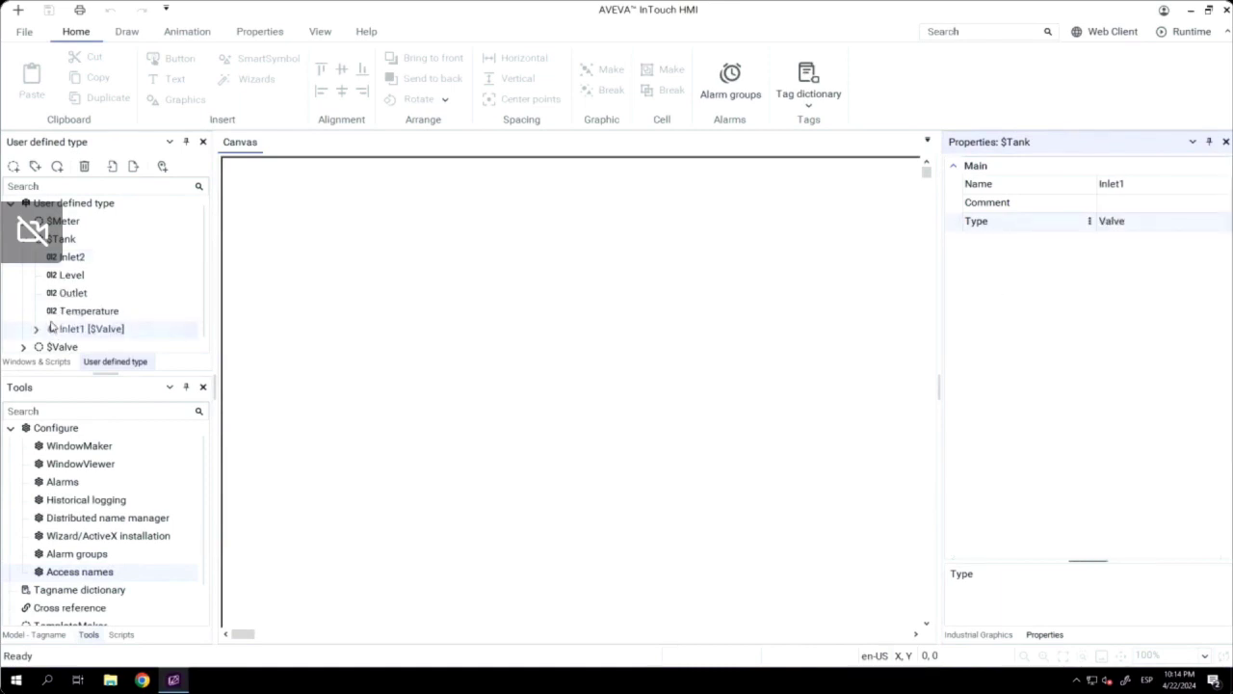
click(72, 257)
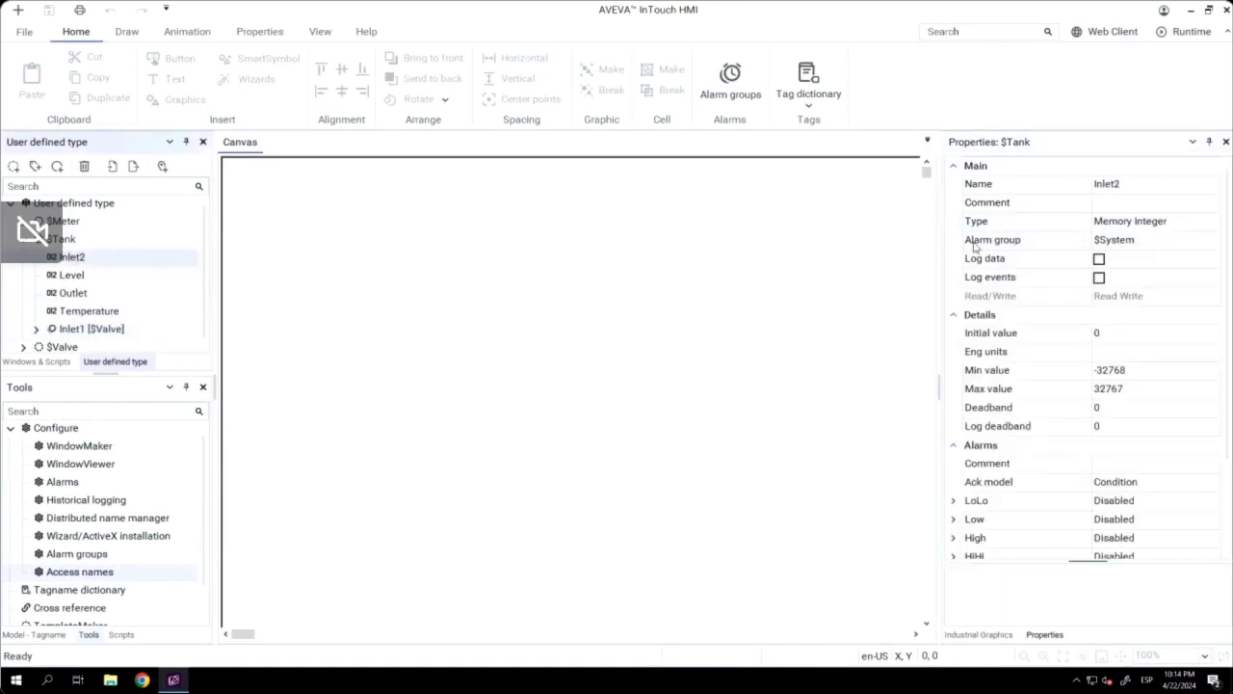
click(1170, 226)
click(1210, 224)
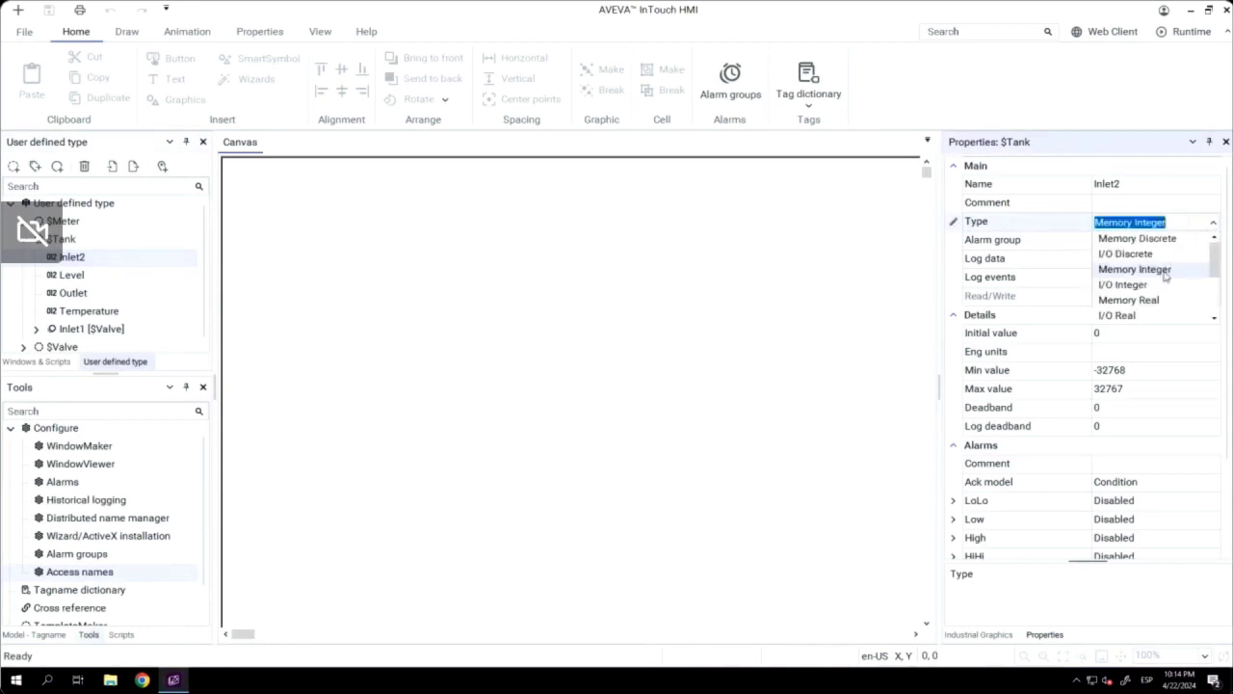
scroll(1162, 299, down, 2)
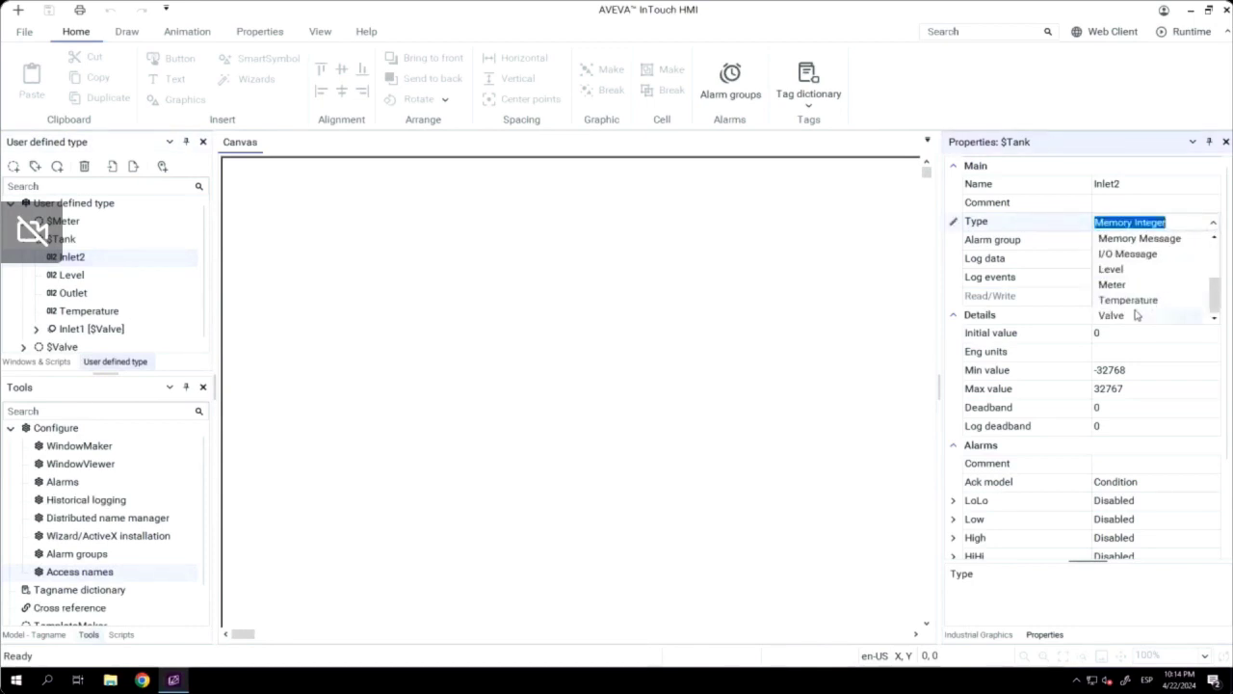
click(1135, 315)
Step: Make the Outlet member a Valve type as well
click(103, 259)
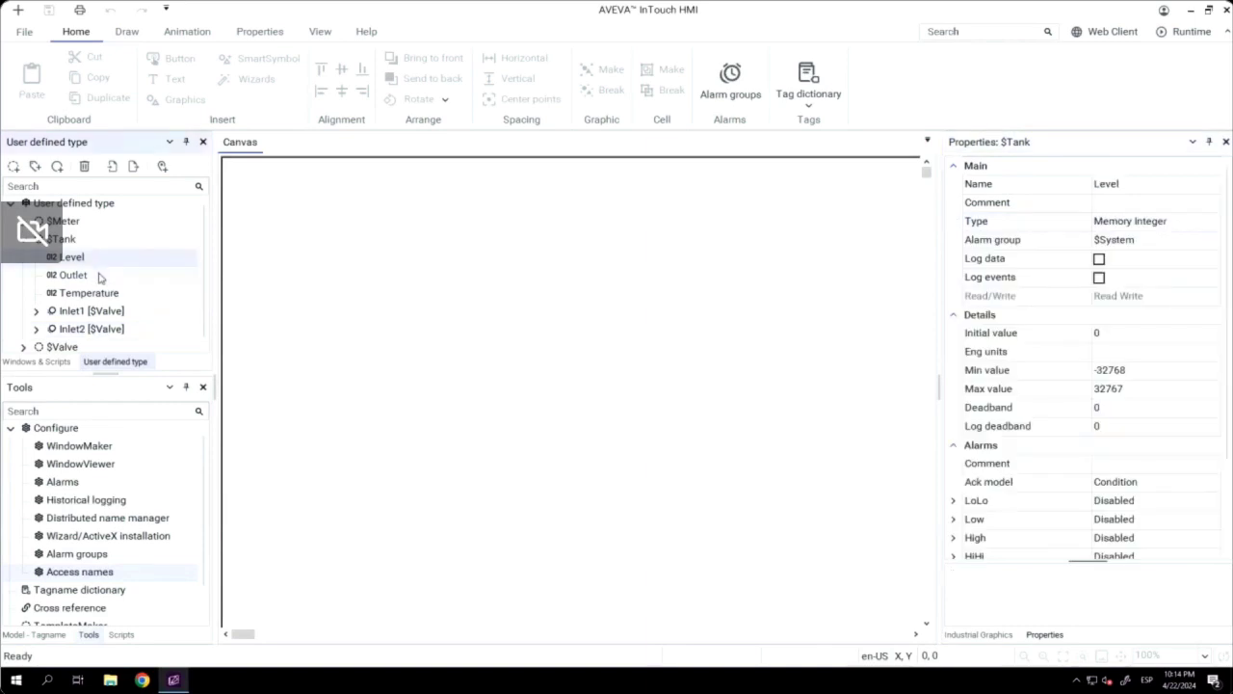
click(100, 278)
click(1156, 222)
click(1164, 221)
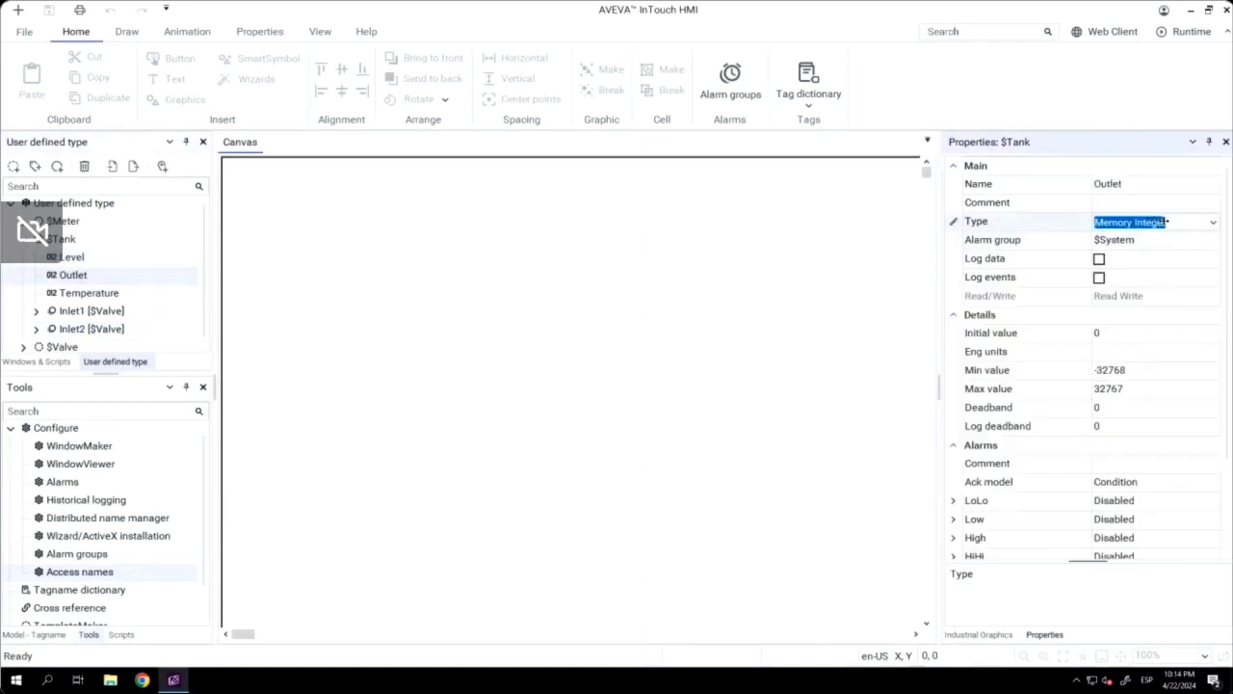
click(1212, 221)
scroll(1162, 301, down, 2)
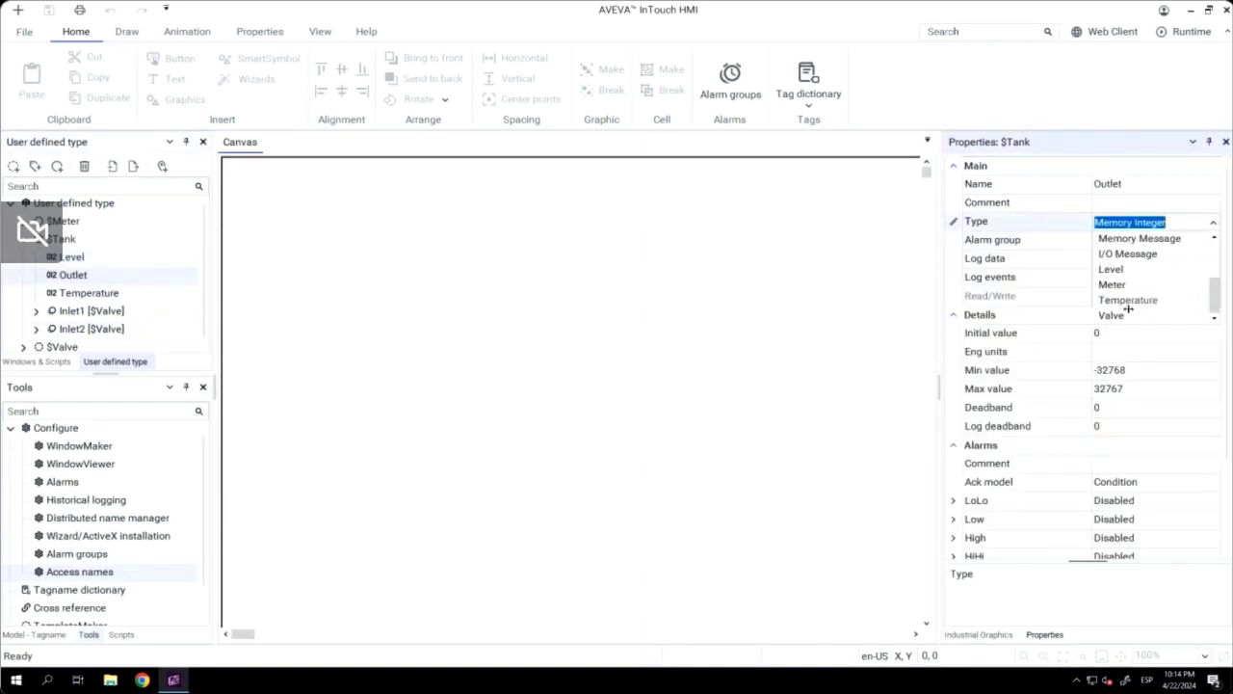
click(1117, 315)
Step: Change the Level member's type to Level
click(89, 258)
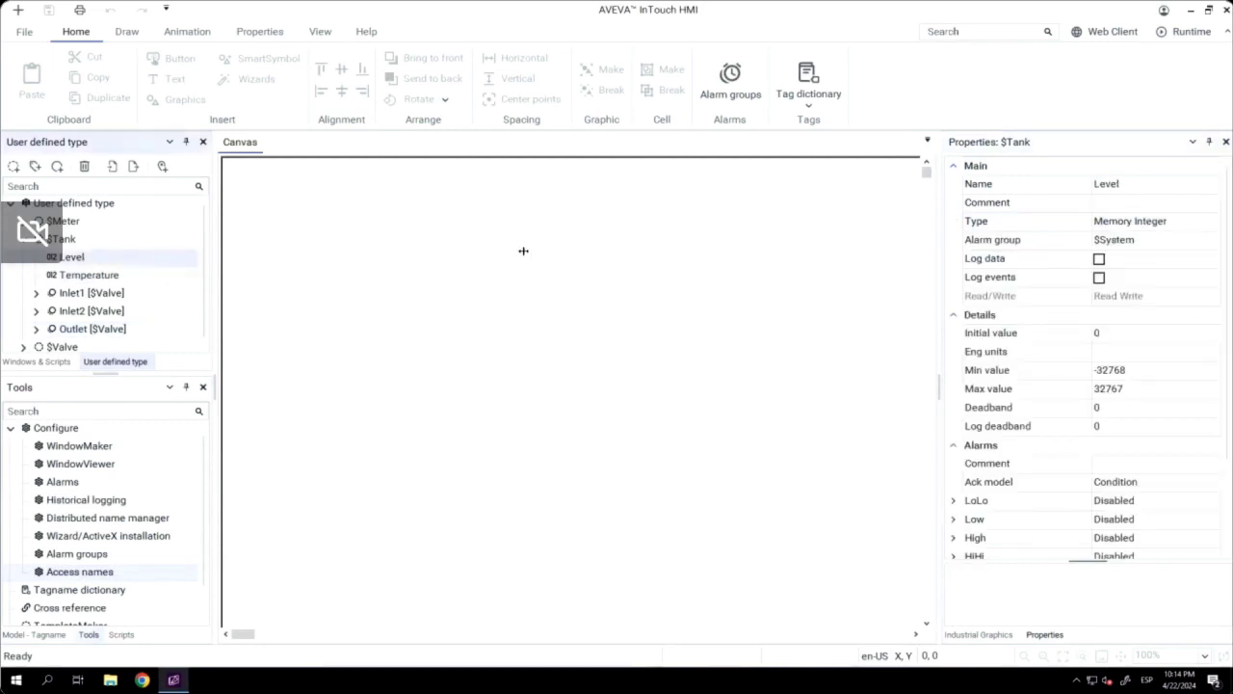
click(1110, 221)
click(1199, 221)
click(1211, 222)
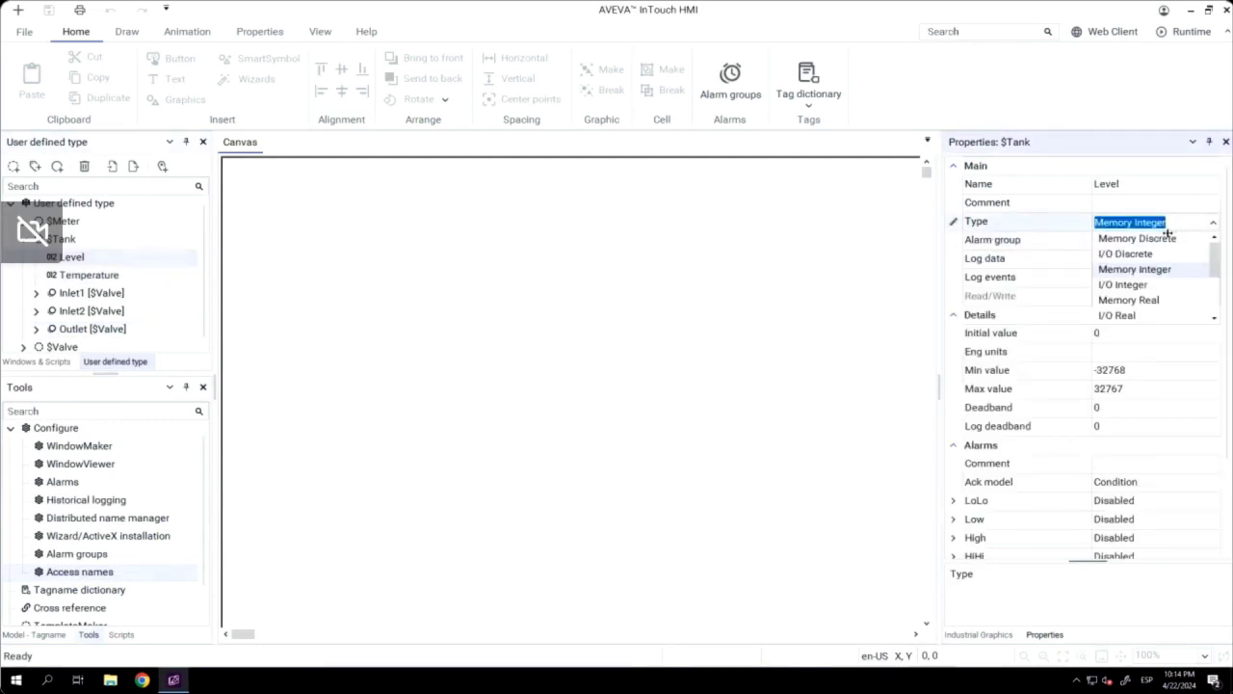
scroll(1165, 240, down, 2)
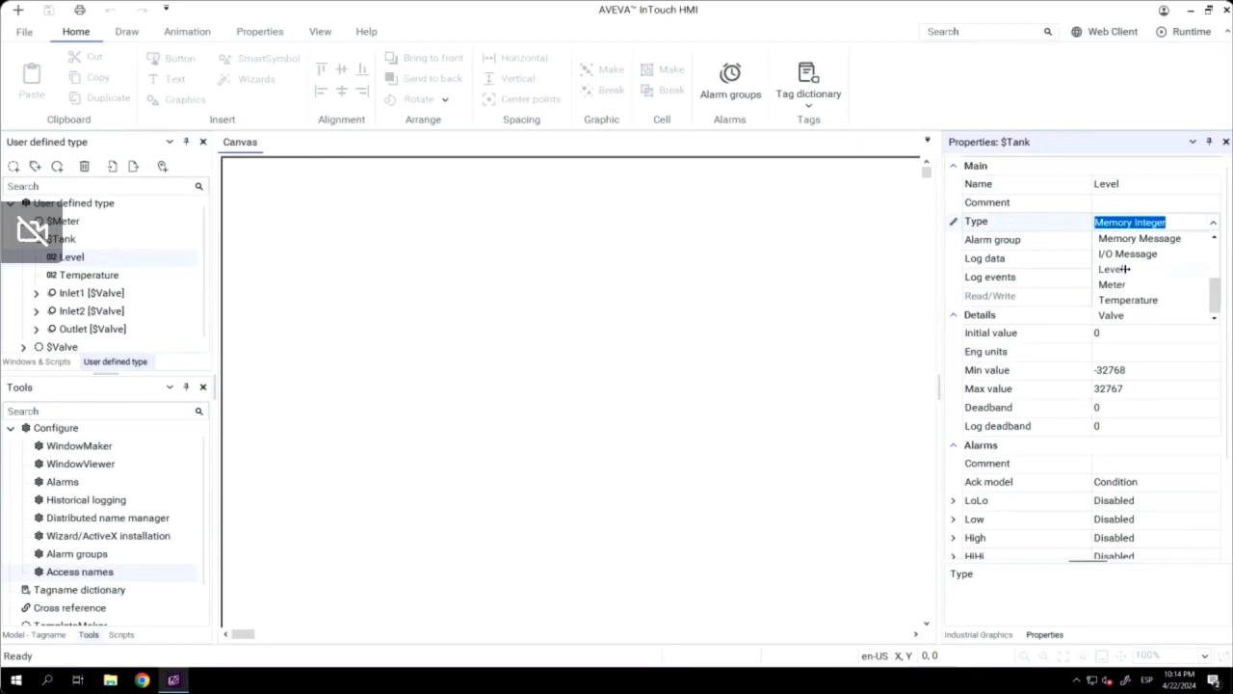
click(1120, 270)
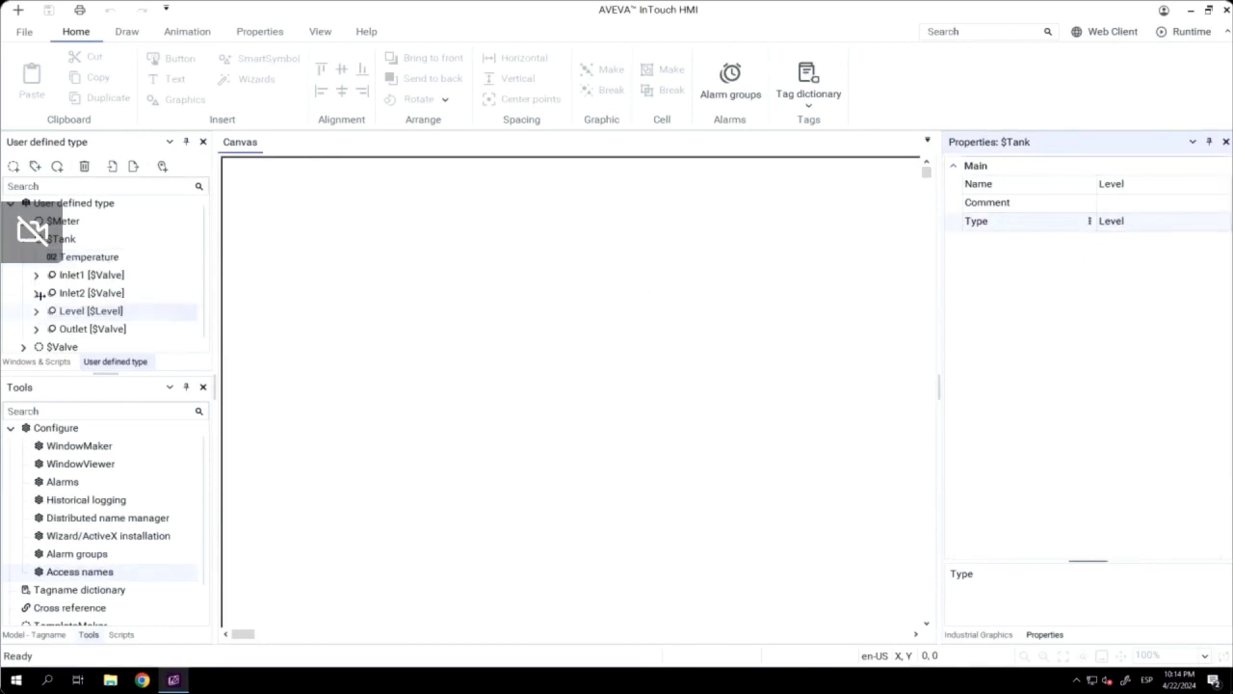
Step: Change the Temperature member's type to Temperature
click(87, 256)
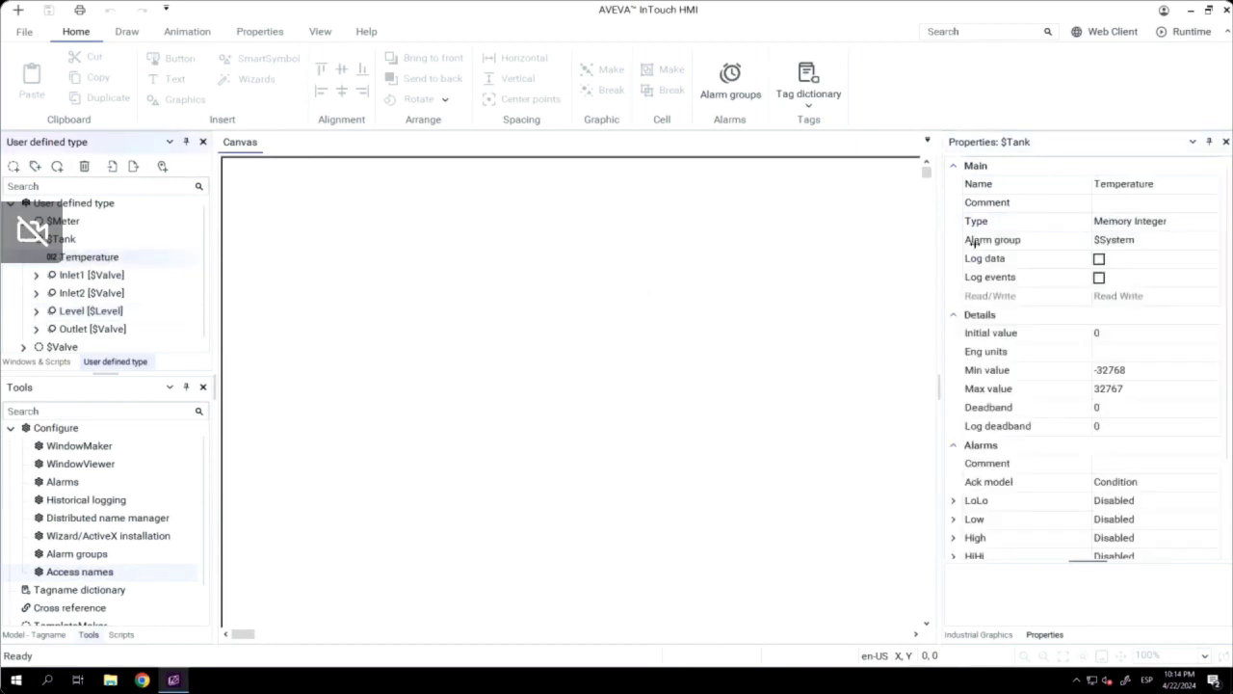
click(1180, 221)
click(1214, 221)
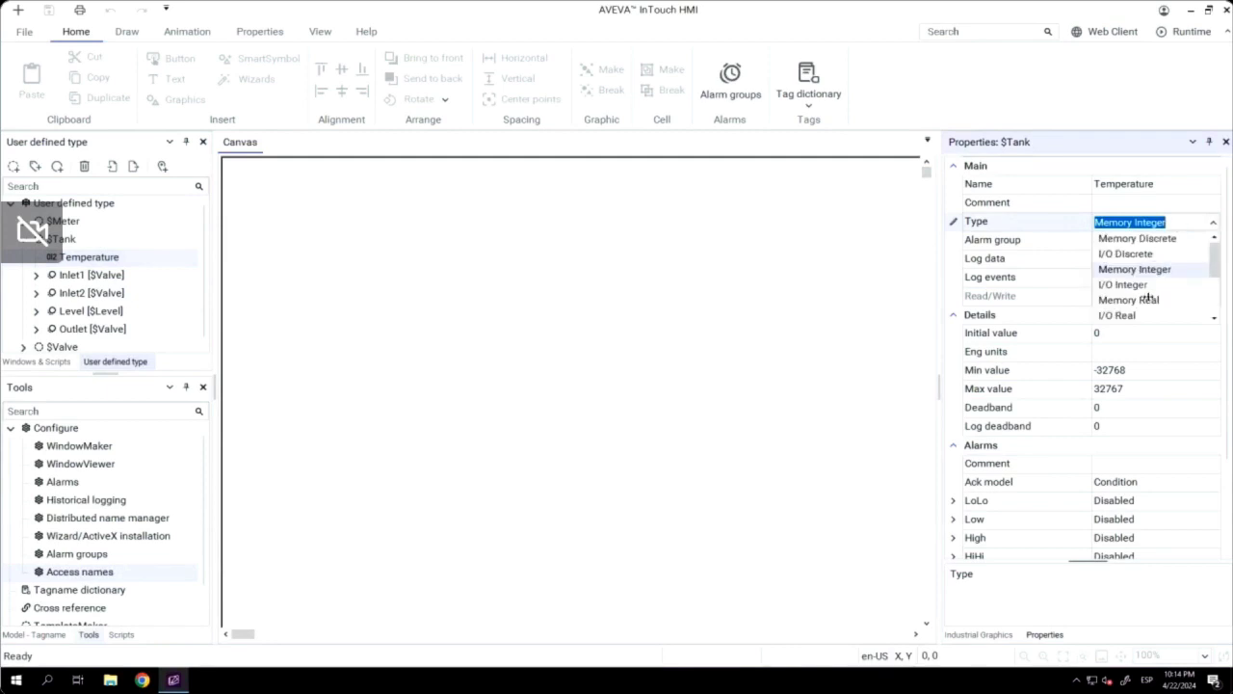
scroll(1132, 285, down, 2)
click(1138, 299)
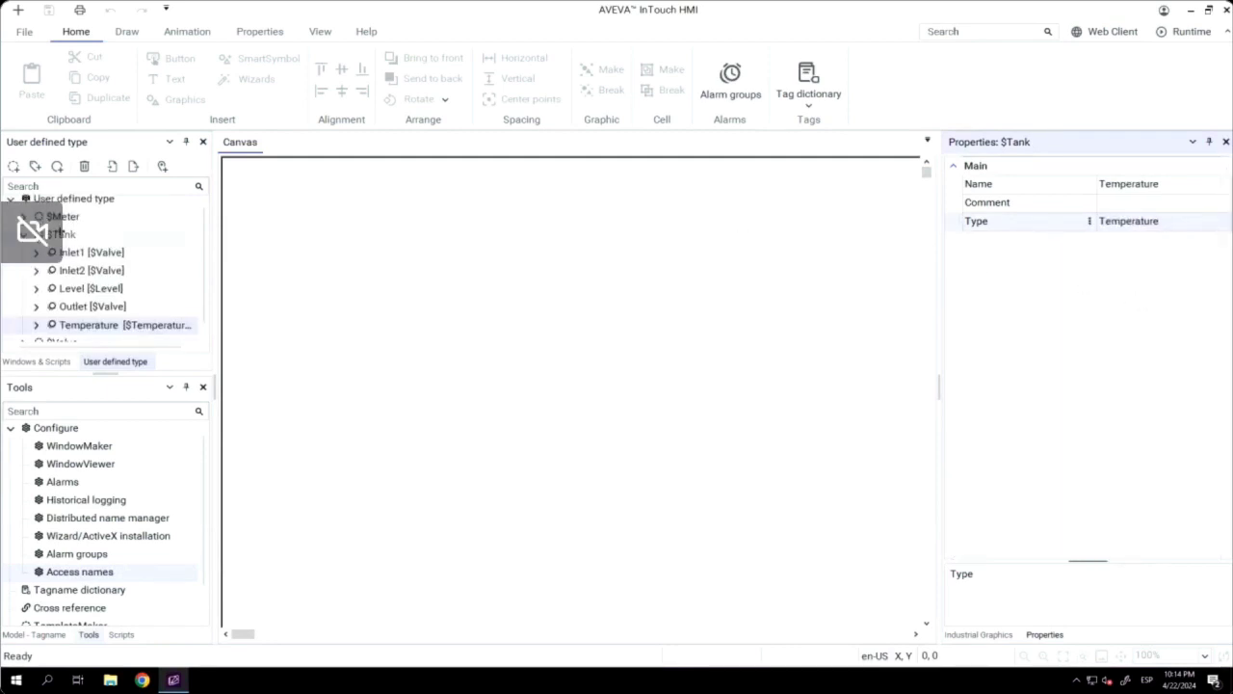
click(62, 234)
Step: Create a $Tank instance named Tank100
right_click(59, 232)
mouse_move(96, 240)
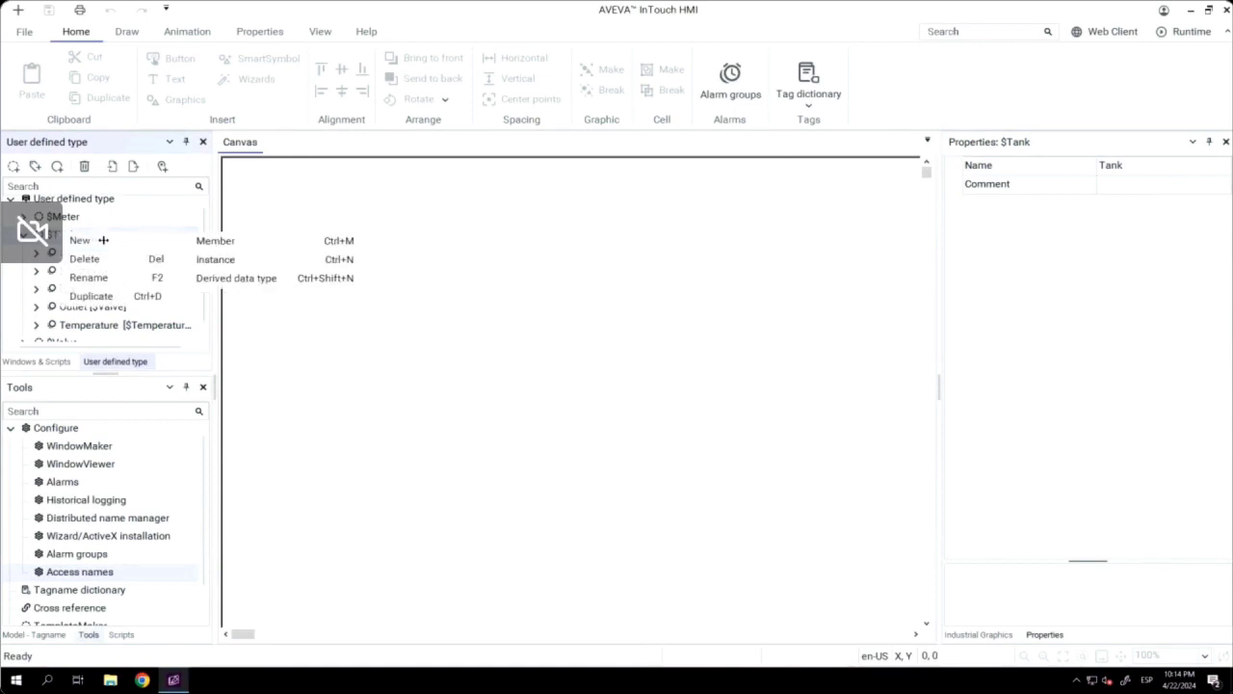
click(204, 256)
key(End)
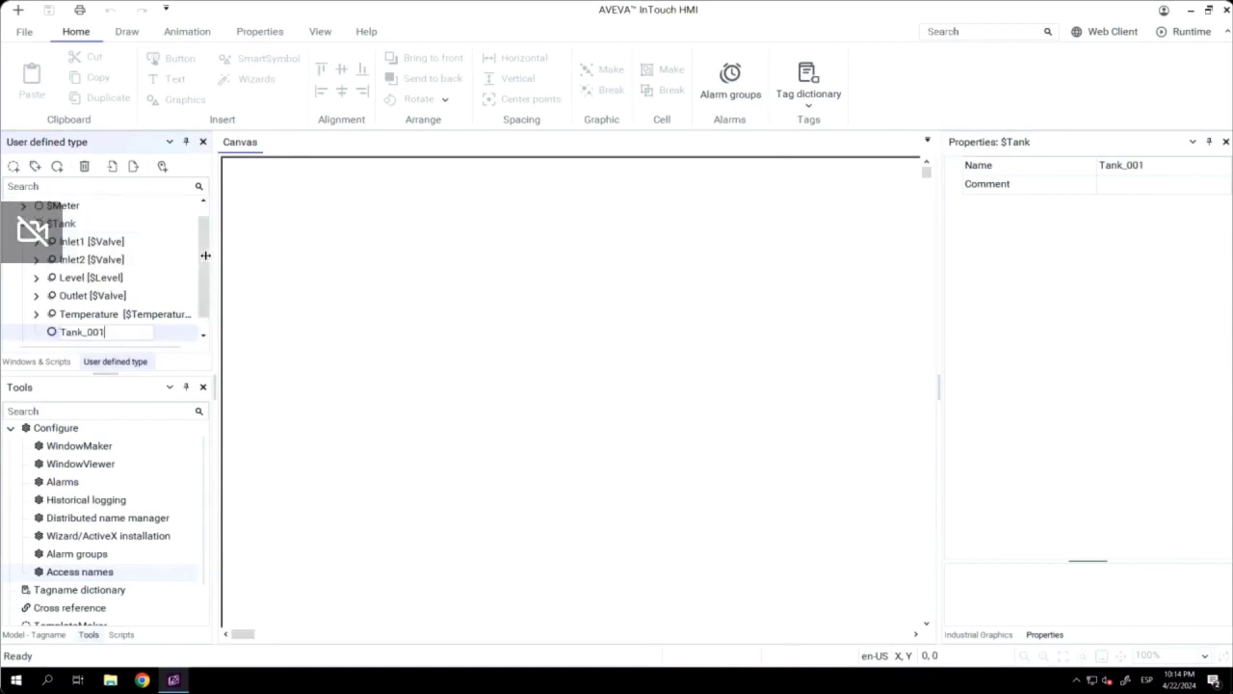
text(100)
key(Return)
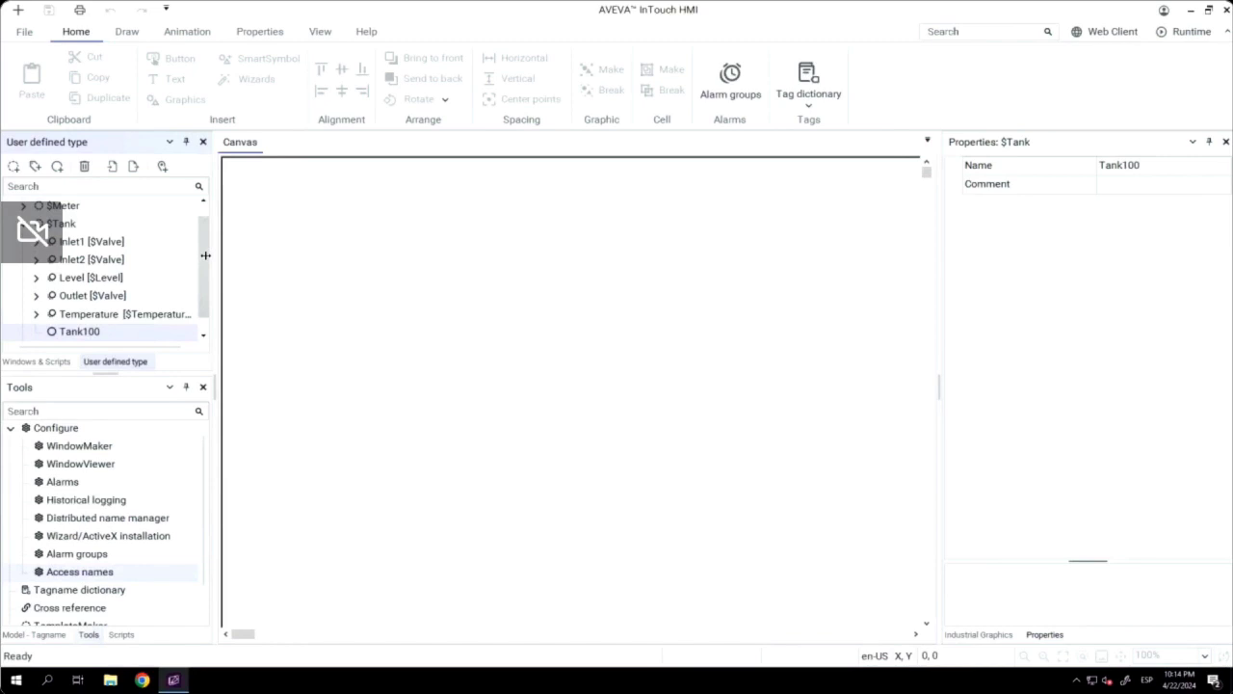
Step: Create a second $Tank instance named Tank200
click(57, 230)
right_click(56, 230)
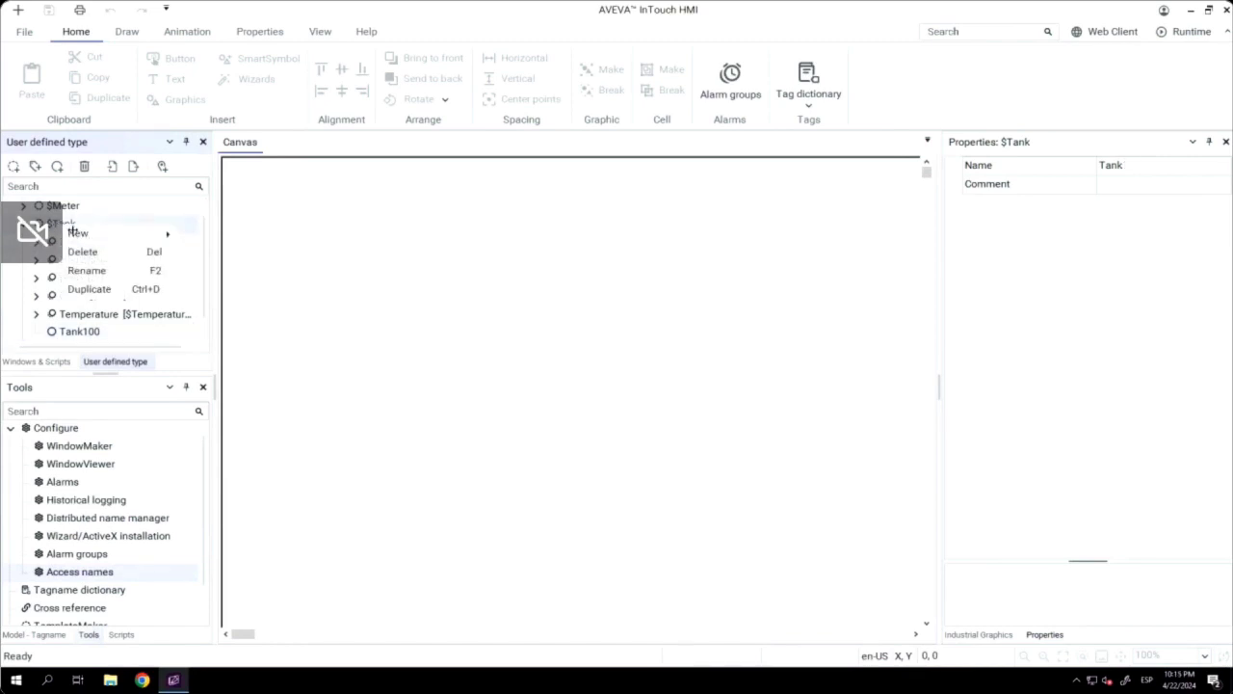
mouse_move(114, 234)
click(228, 251)
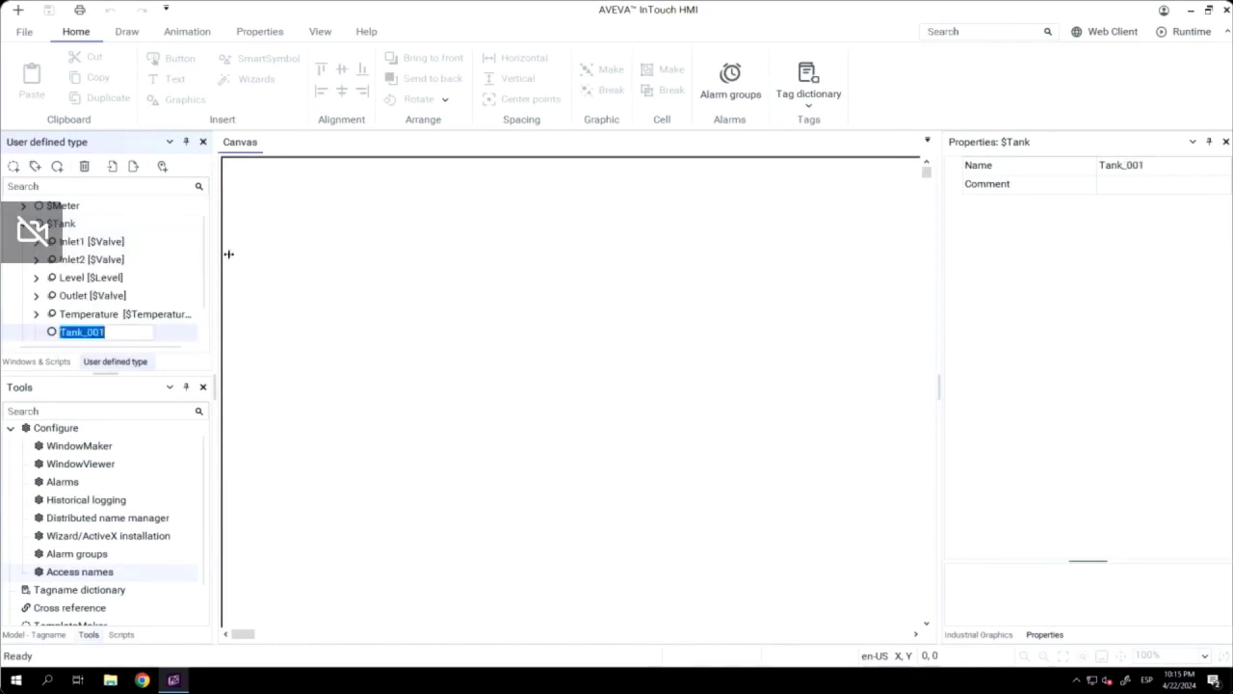
key(End)
key(BackSpace)
key(BackSpace)
text(0)
key(Return)
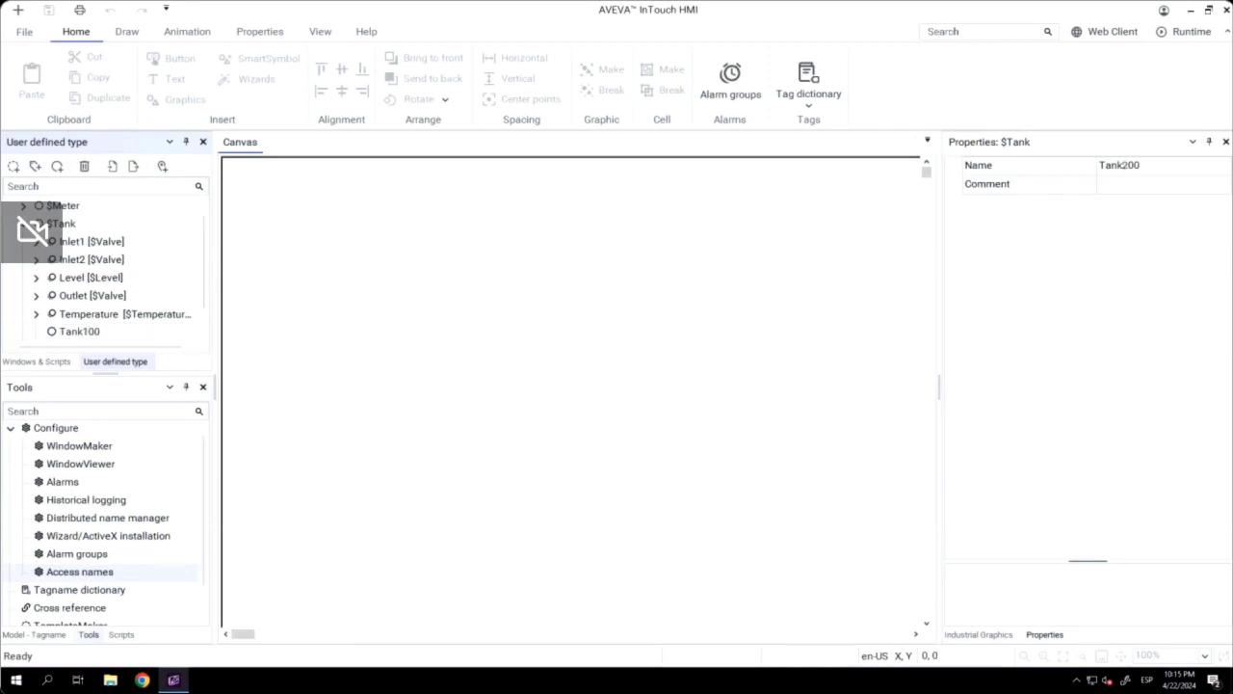
scroll(149, 289, down, 1)
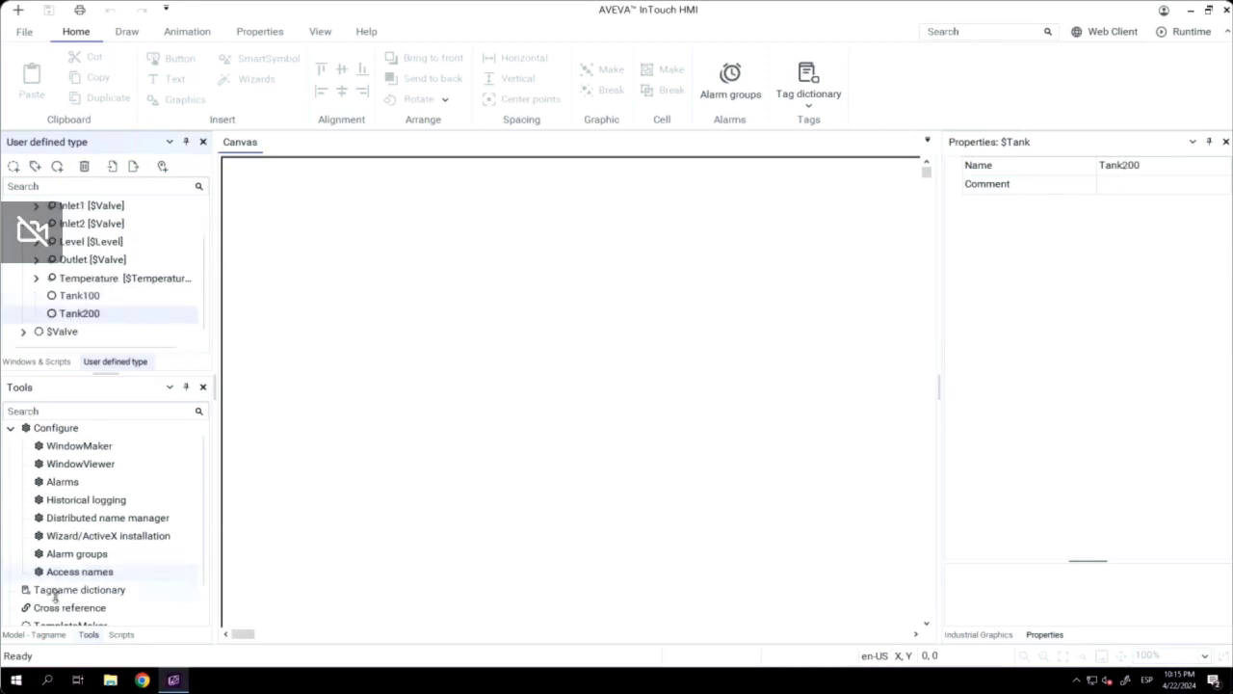
Step: Set Tank100.Level.PV's access name to SIM and enable Name as item name
click(48, 634)
click(24, 446)
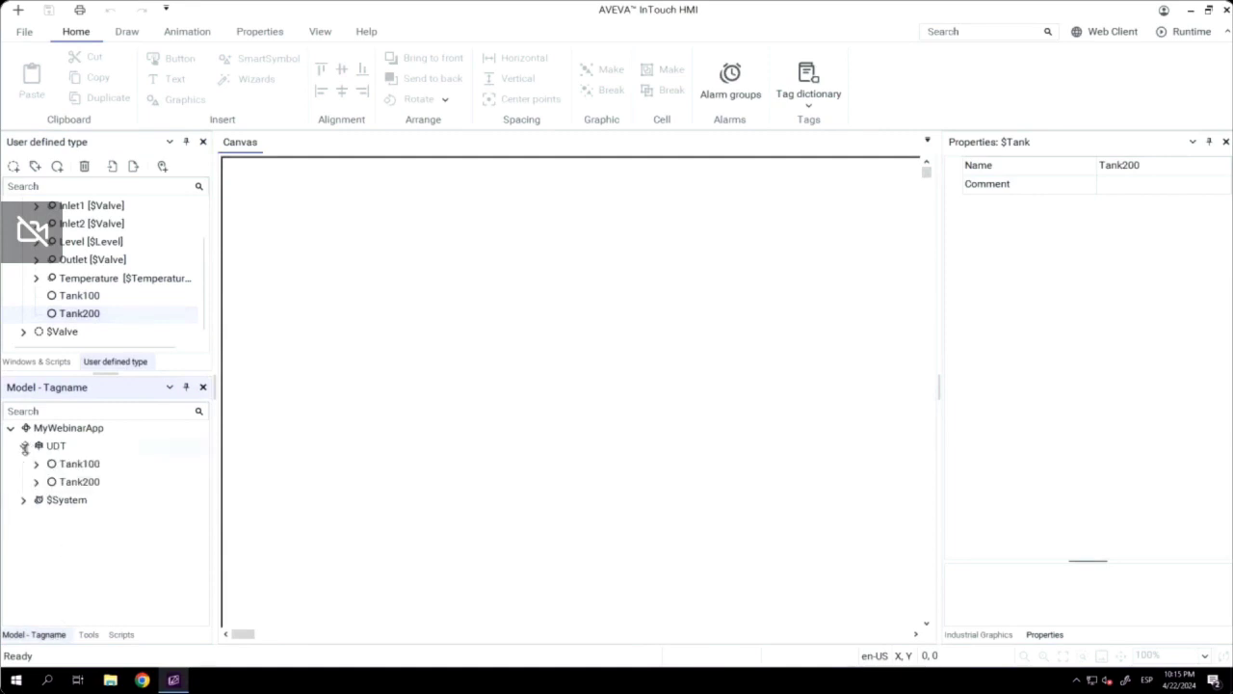
click(36, 463)
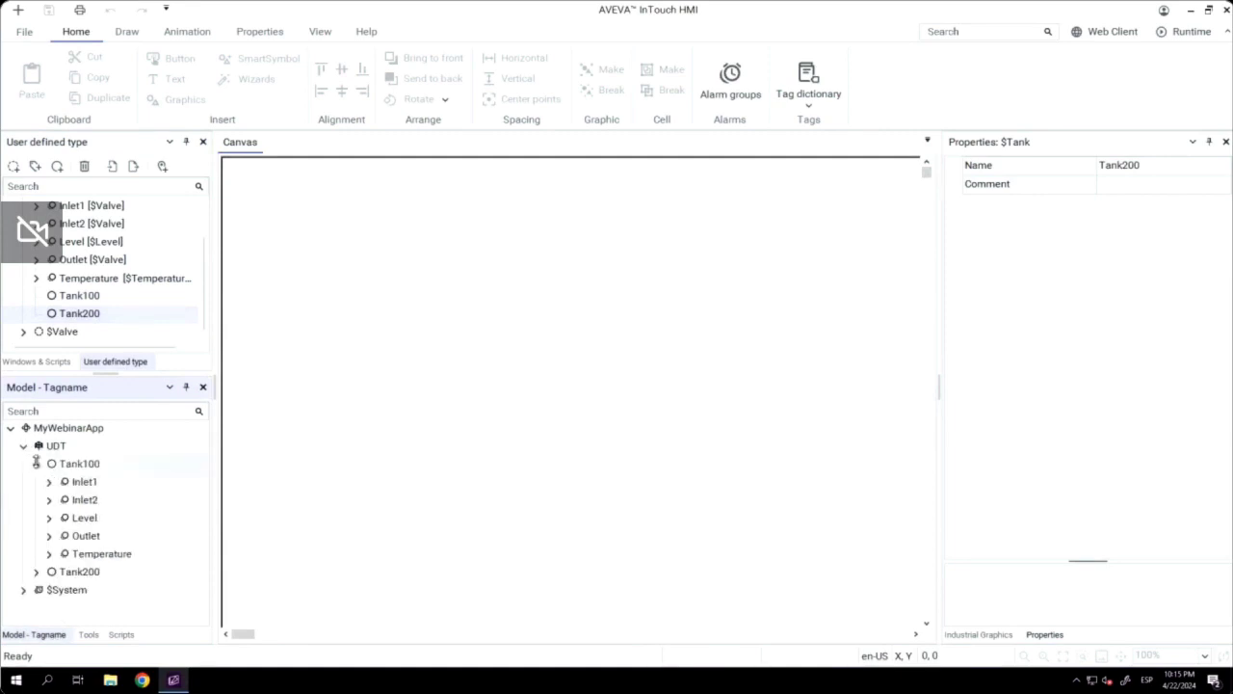
click(48, 518)
click(88, 533)
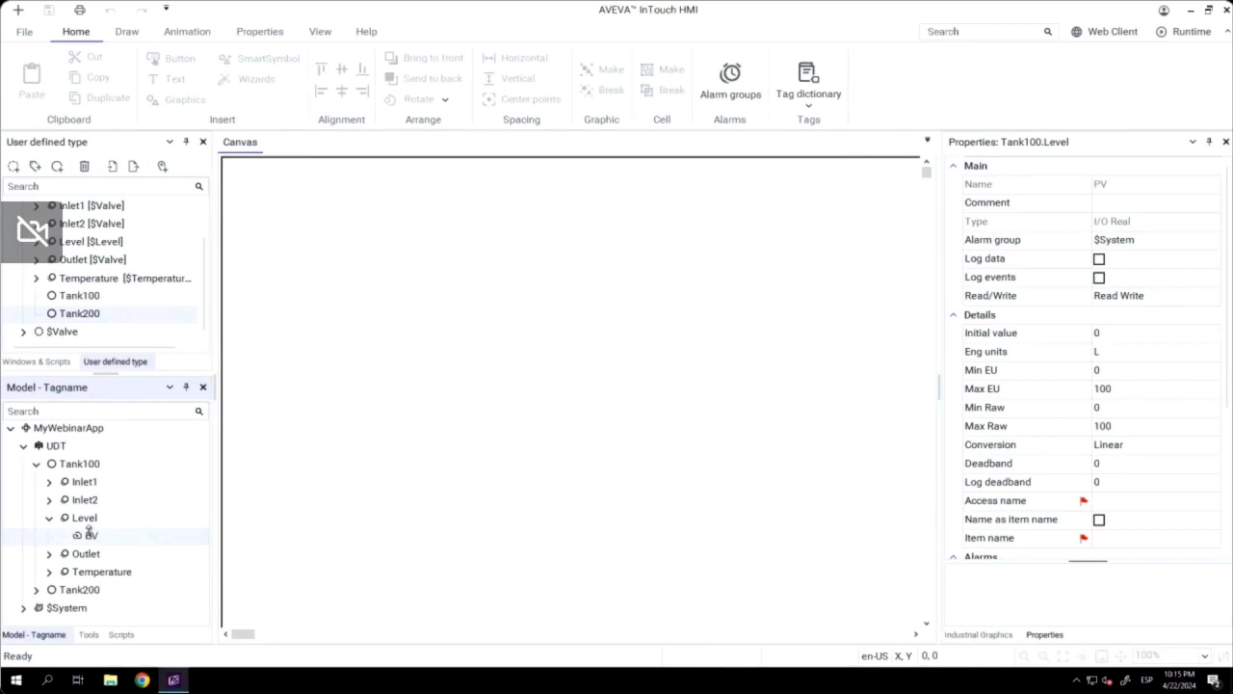
click(1152, 504)
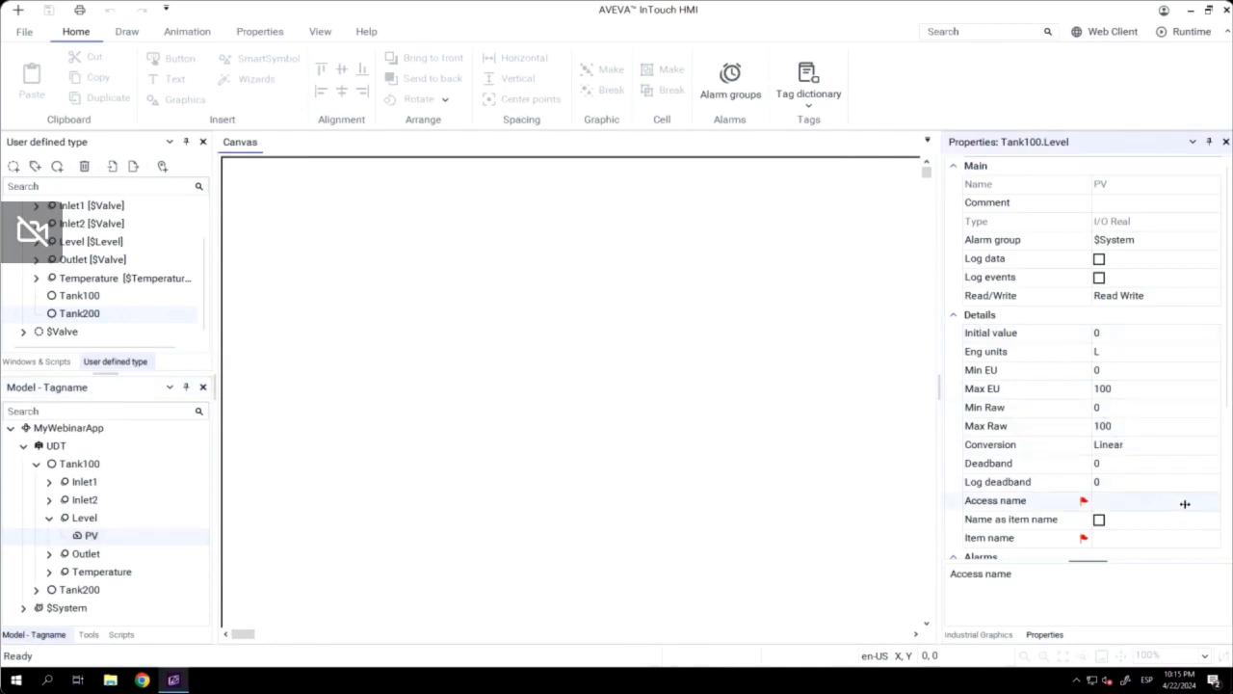
click(1184, 503)
click(1212, 501)
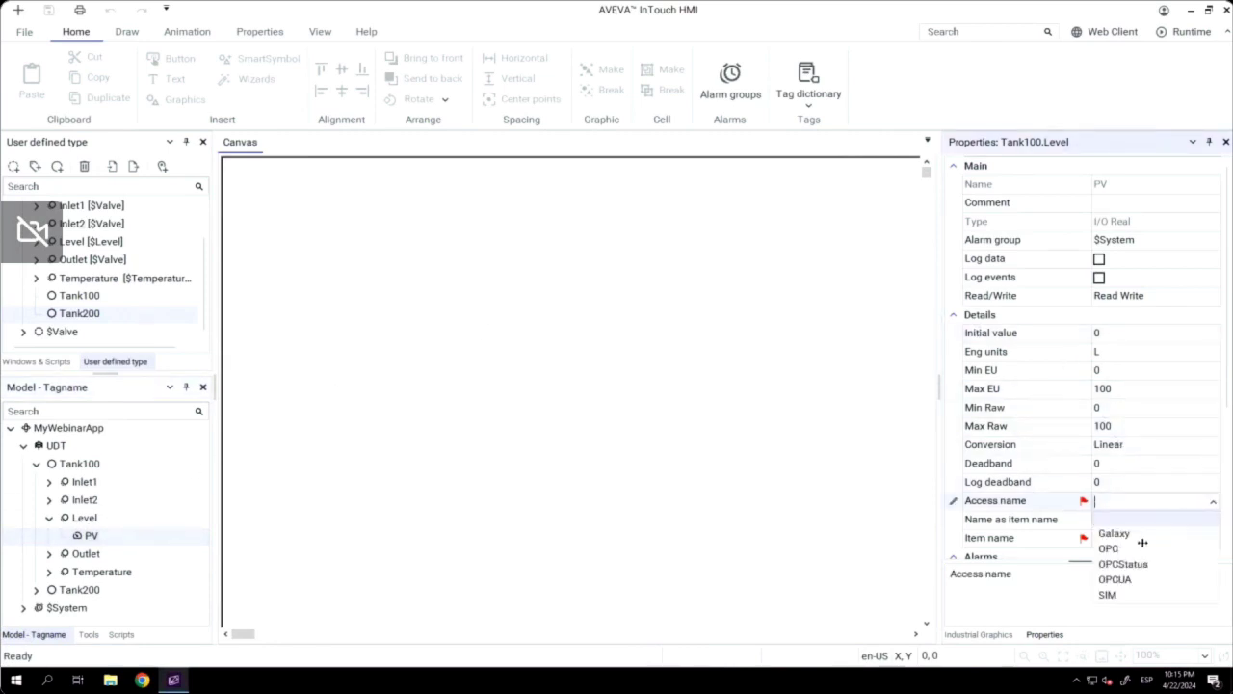
click(1113, 593)
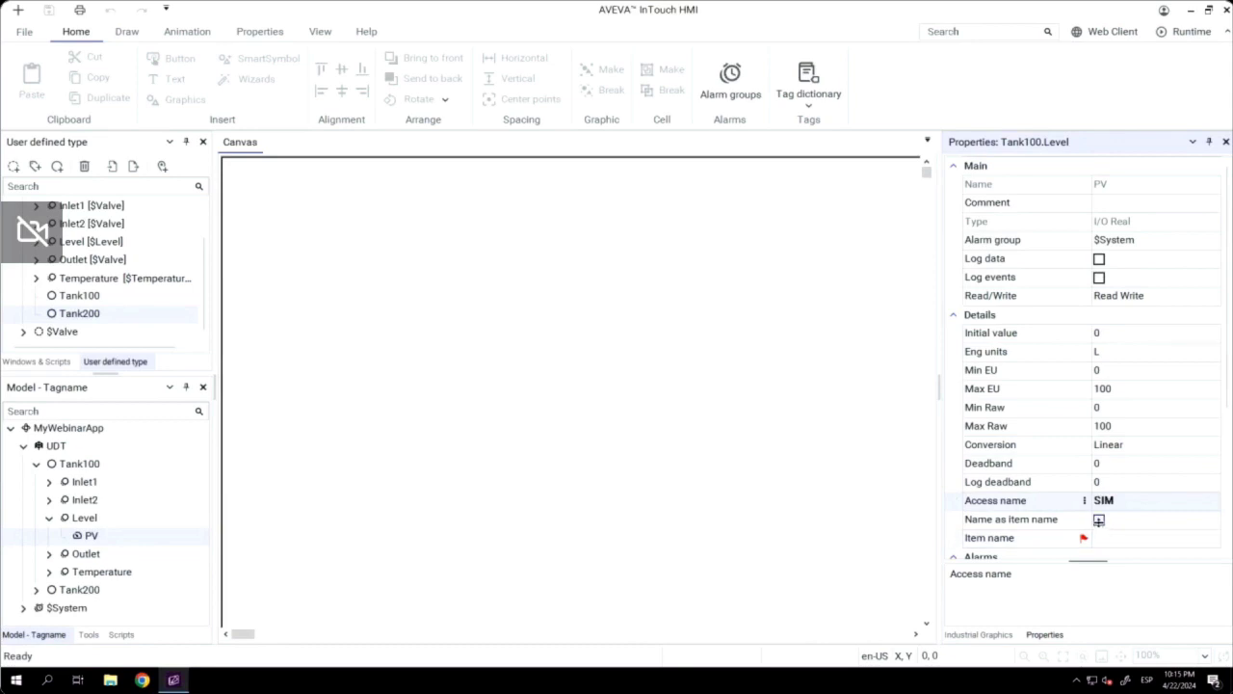
click(1099, 521)
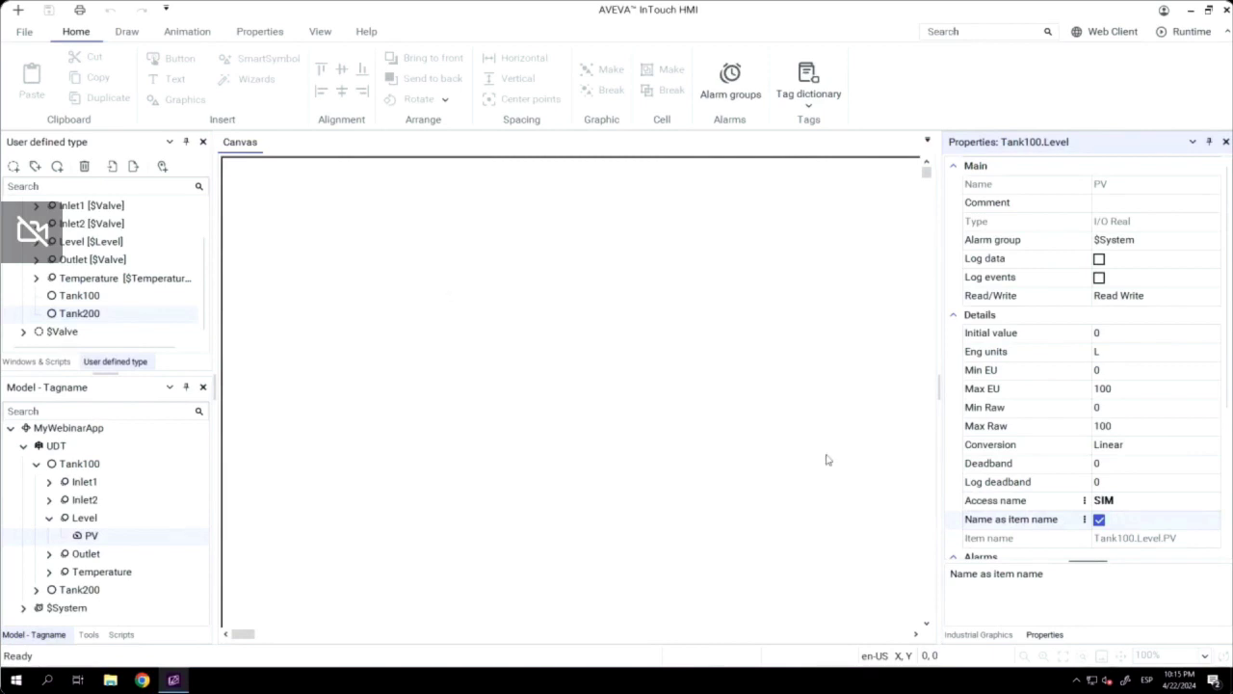
Step: Find Window01 in the Industrial Graphics library, open it for editing, and maximize the editor
click(978, 635)
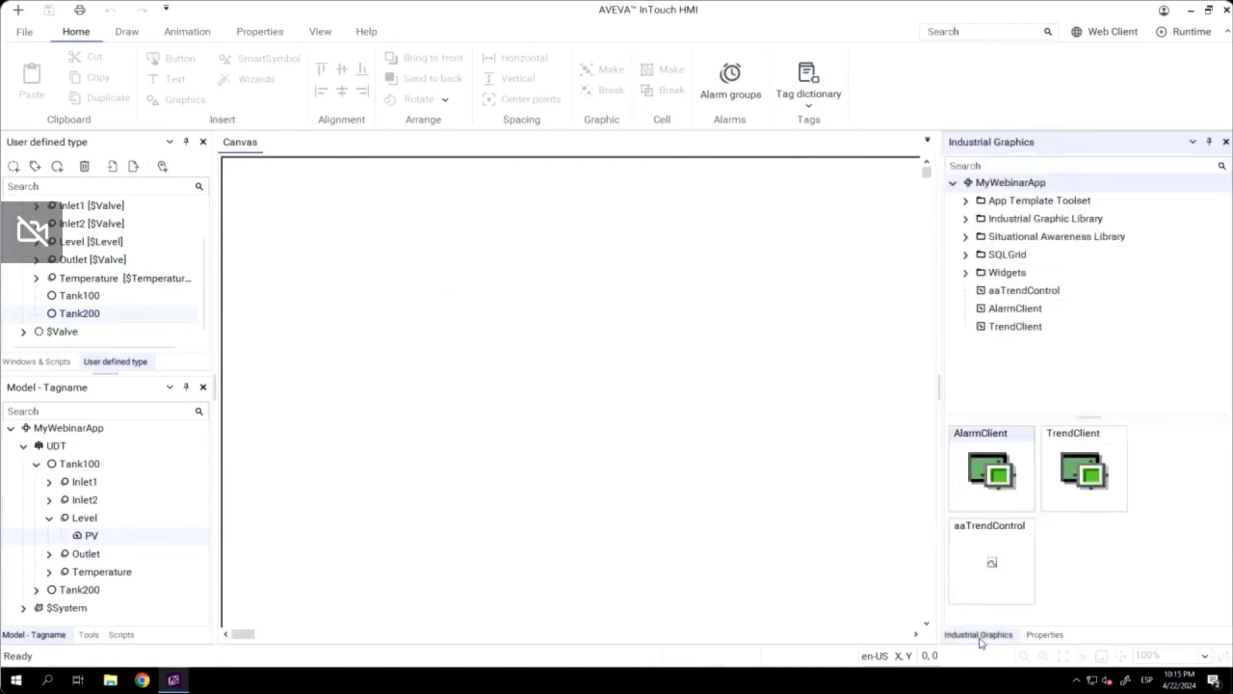
click(996, 168)
text(Window)
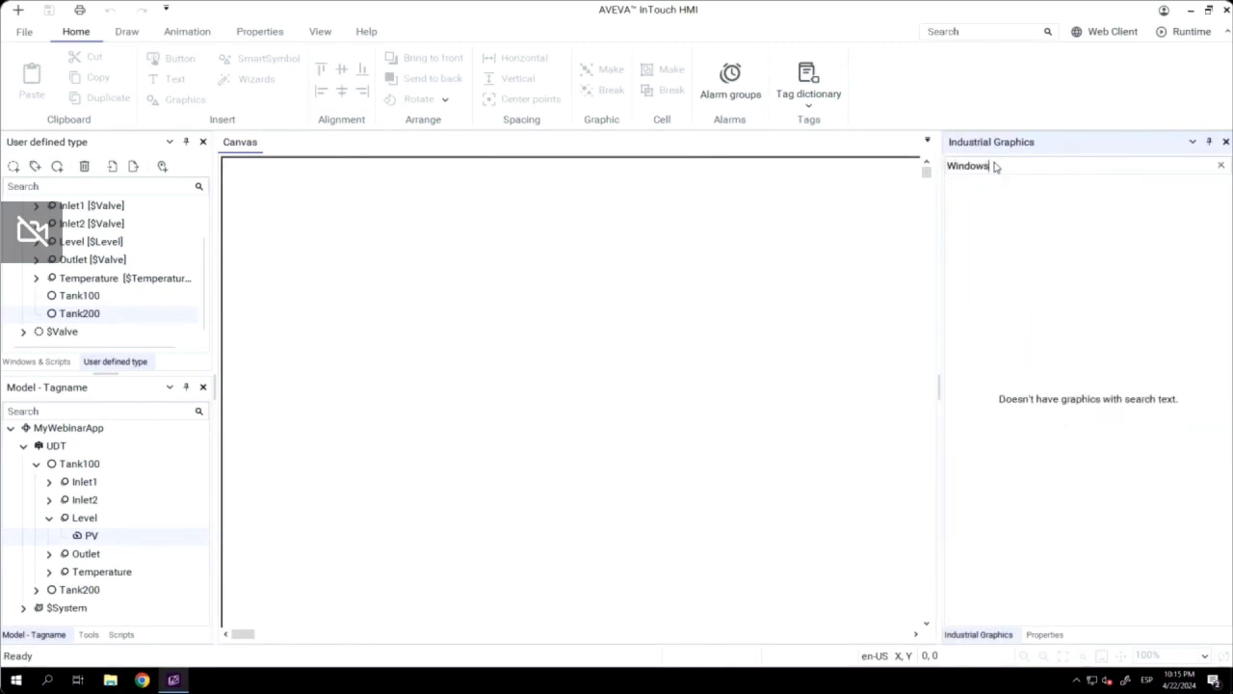
text(01)
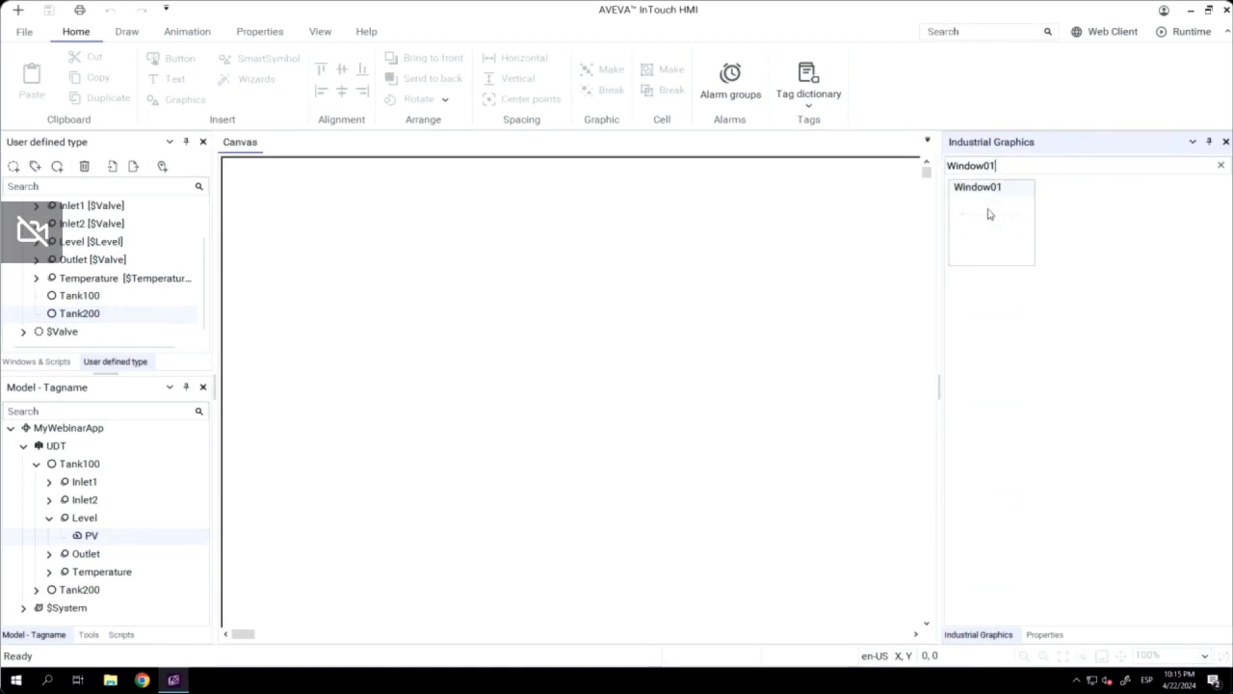
double_click(987, 213)
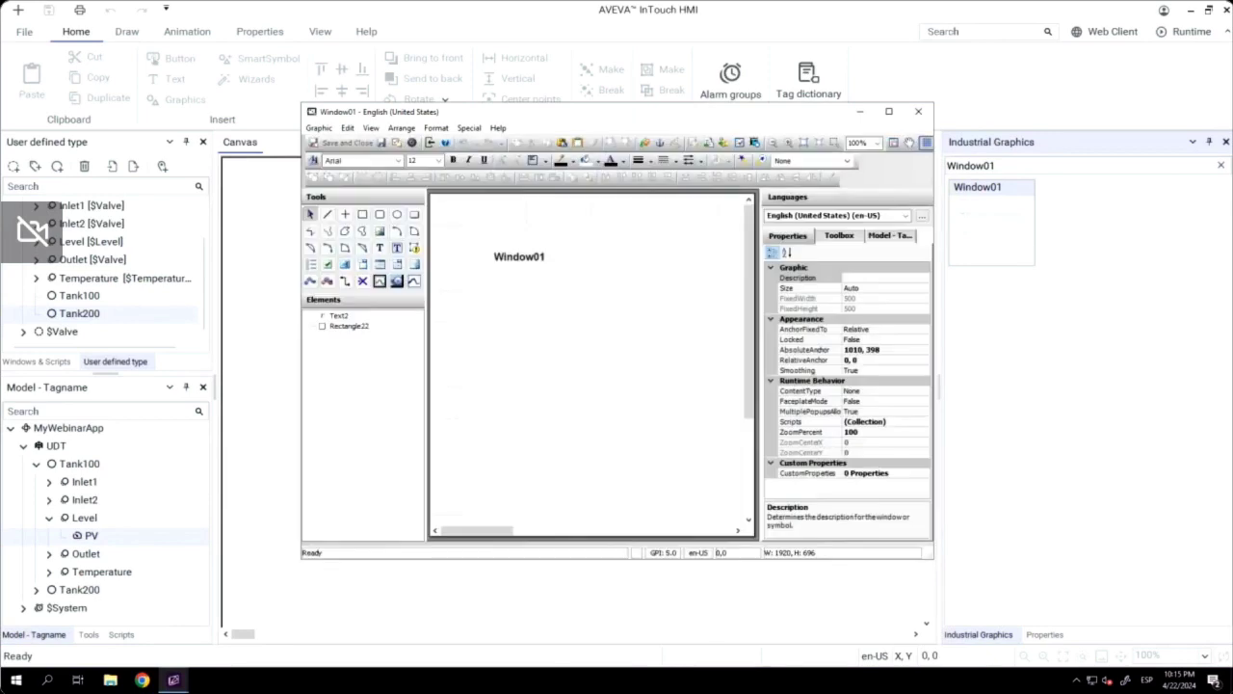
click(888, 110)
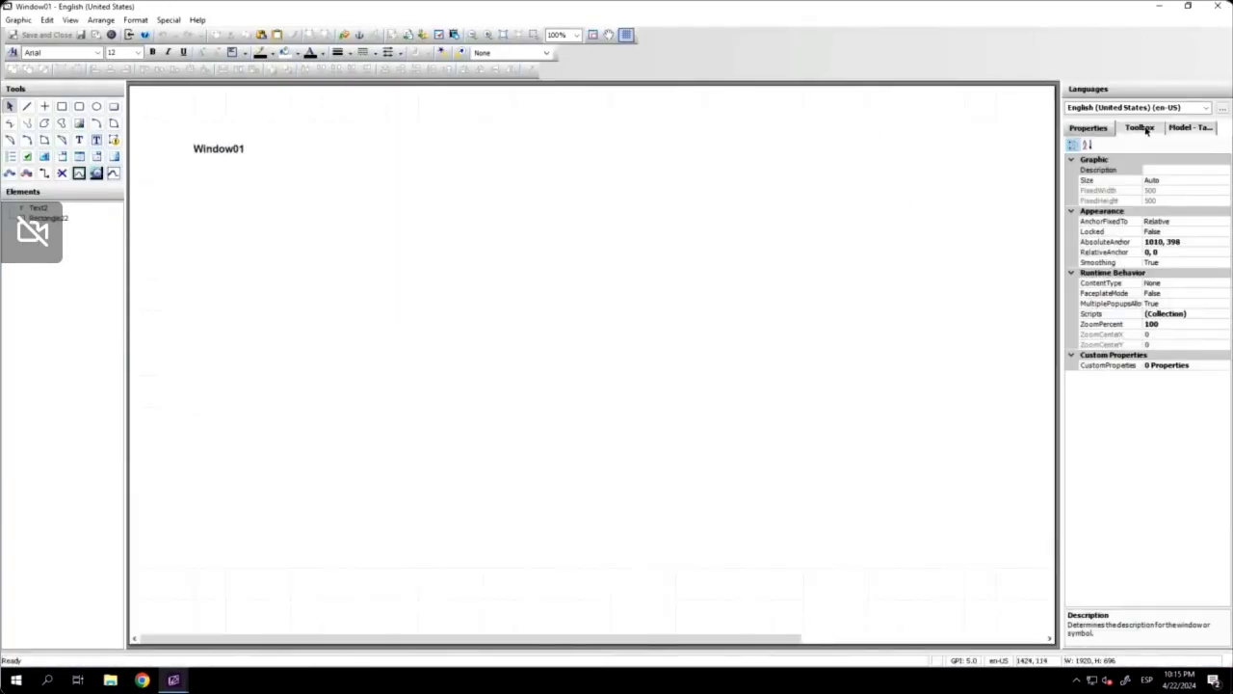
Step: Drop Tank100.Level.PV onto Window01 as a TankCylinderVertFill tank, reposition it, then save and close
click(1190, 127)
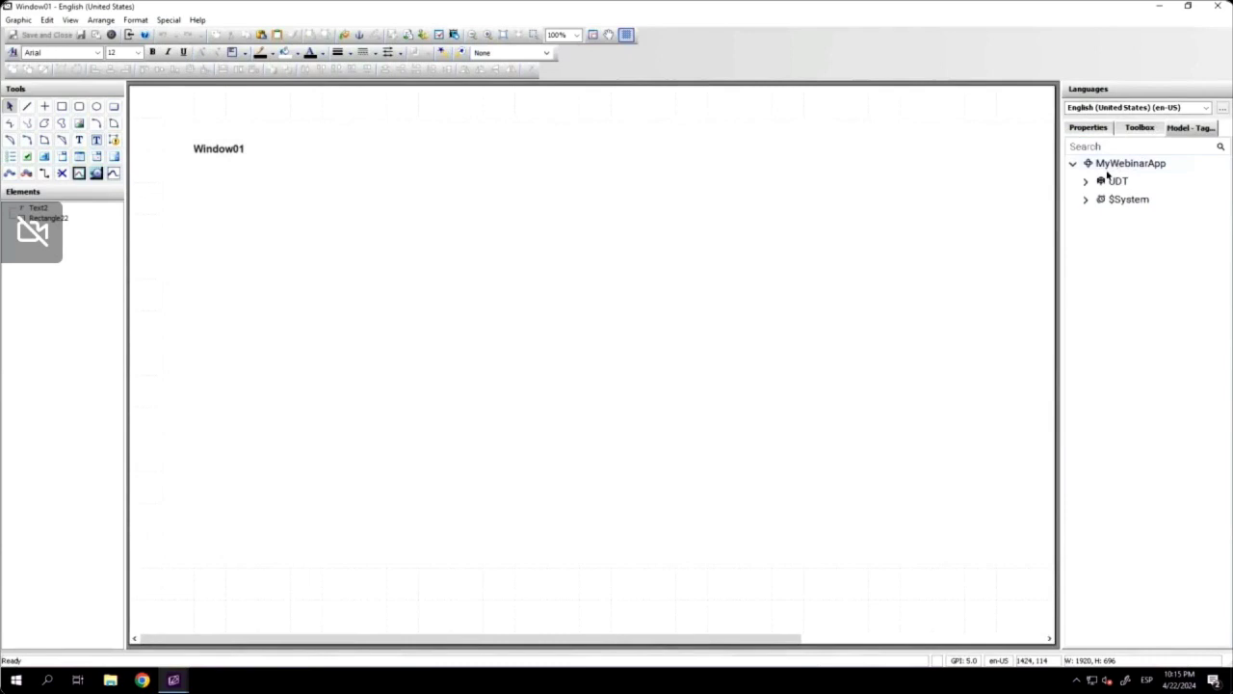
click(1086, 181)
click(1098, 200)
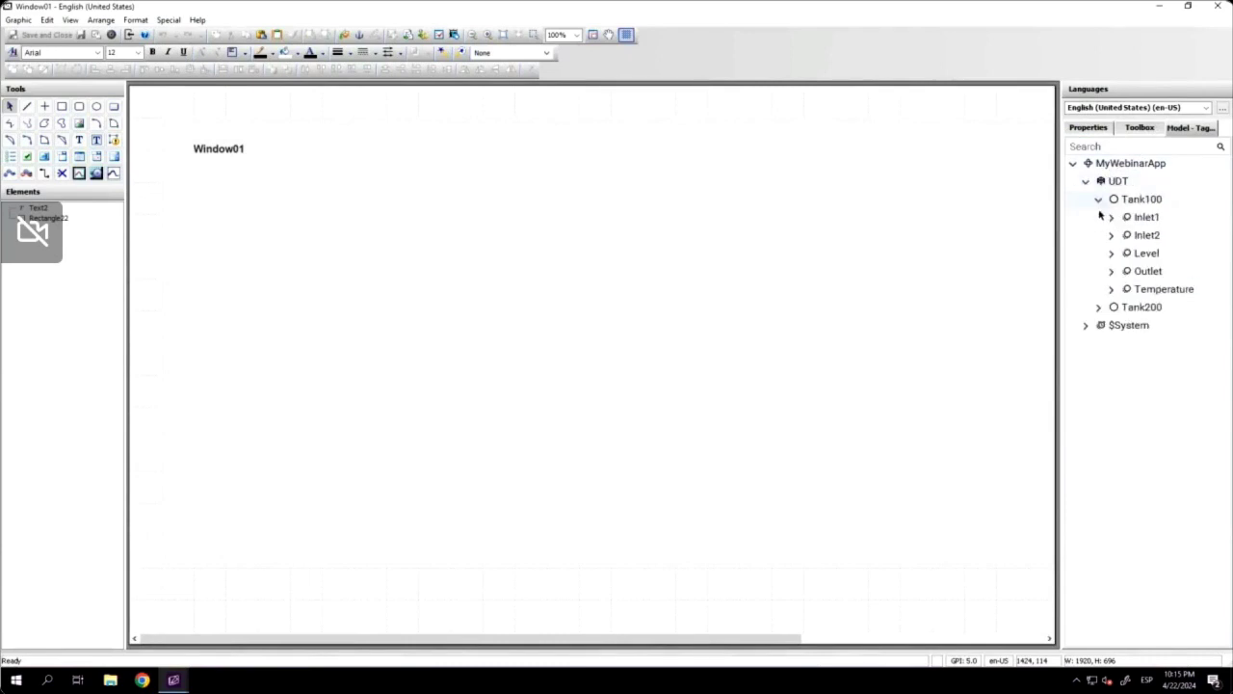
click(1113, 255)
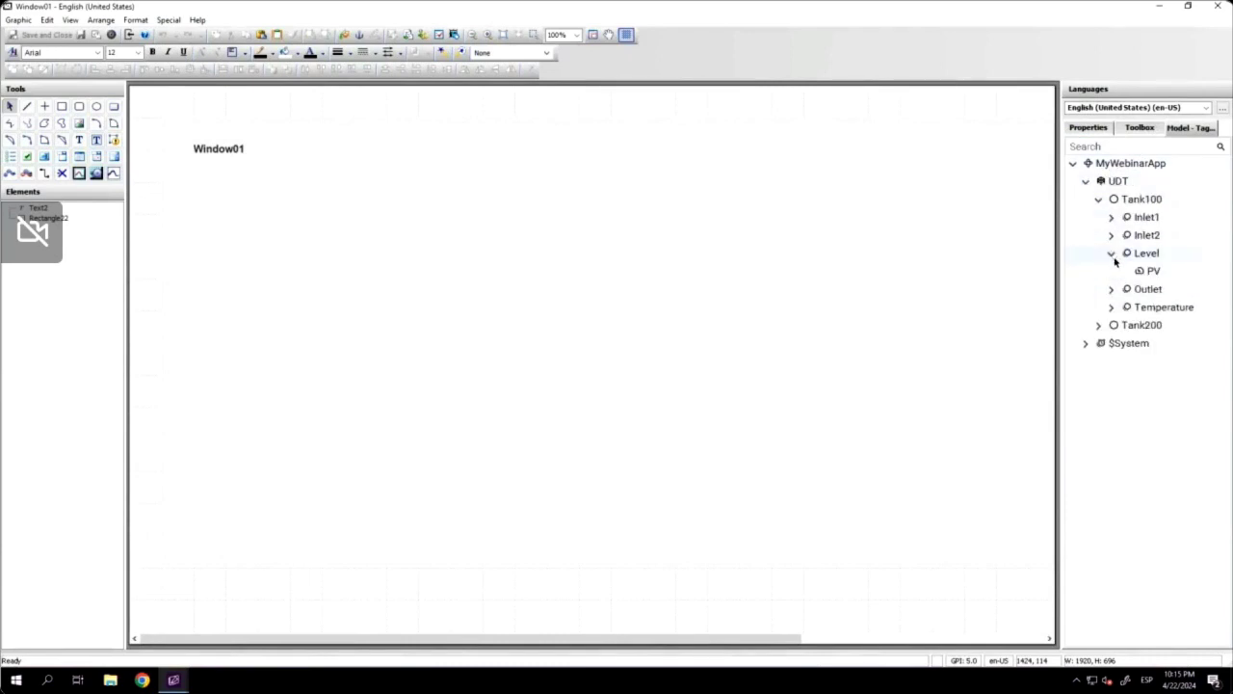
drag(1147, 271, 393, 241)
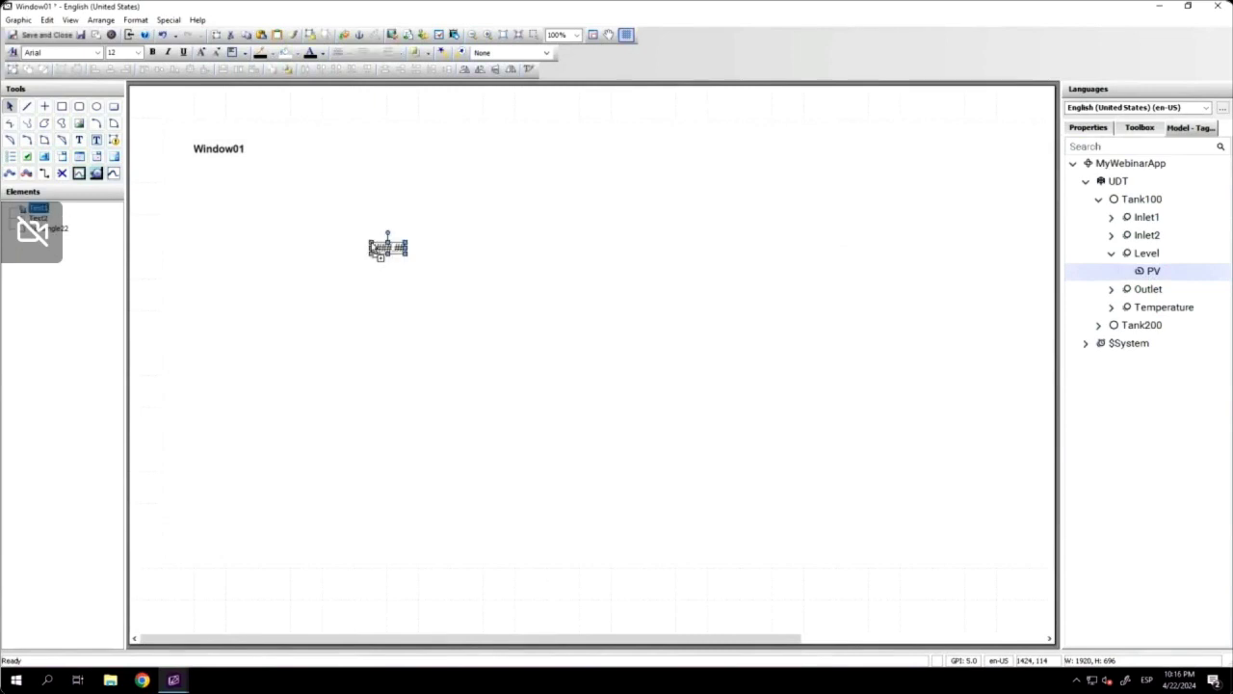
mouse_move(478, 270)
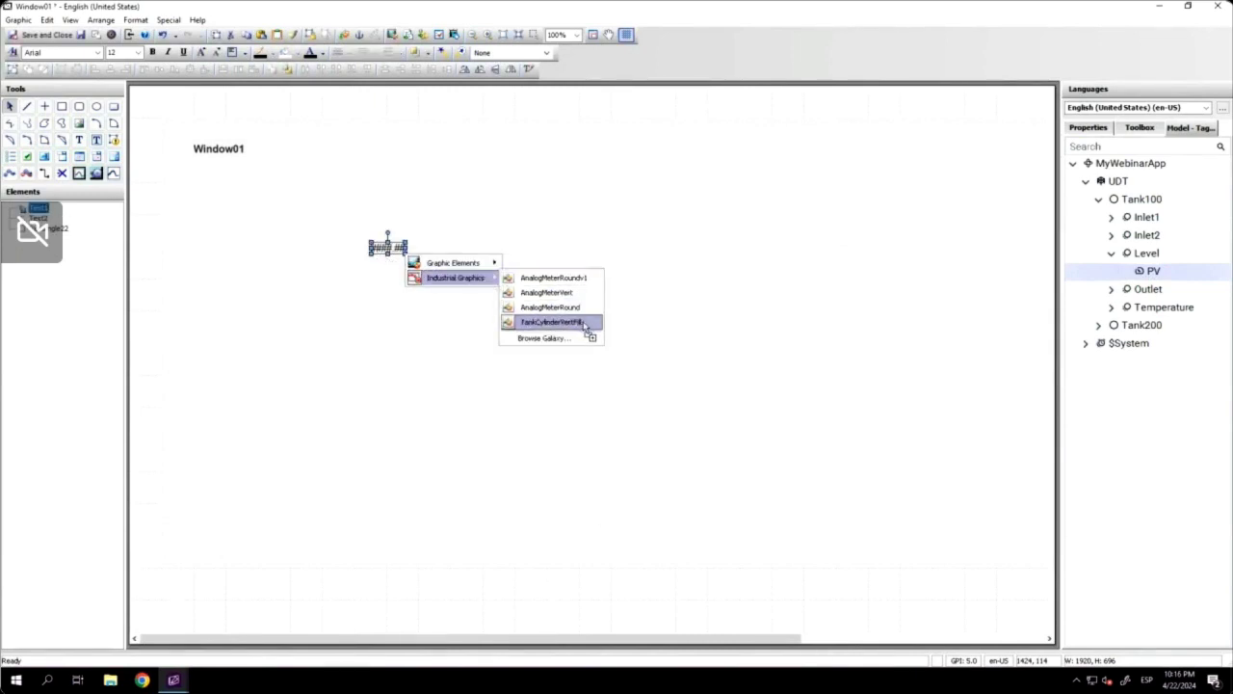
click(583, 323)
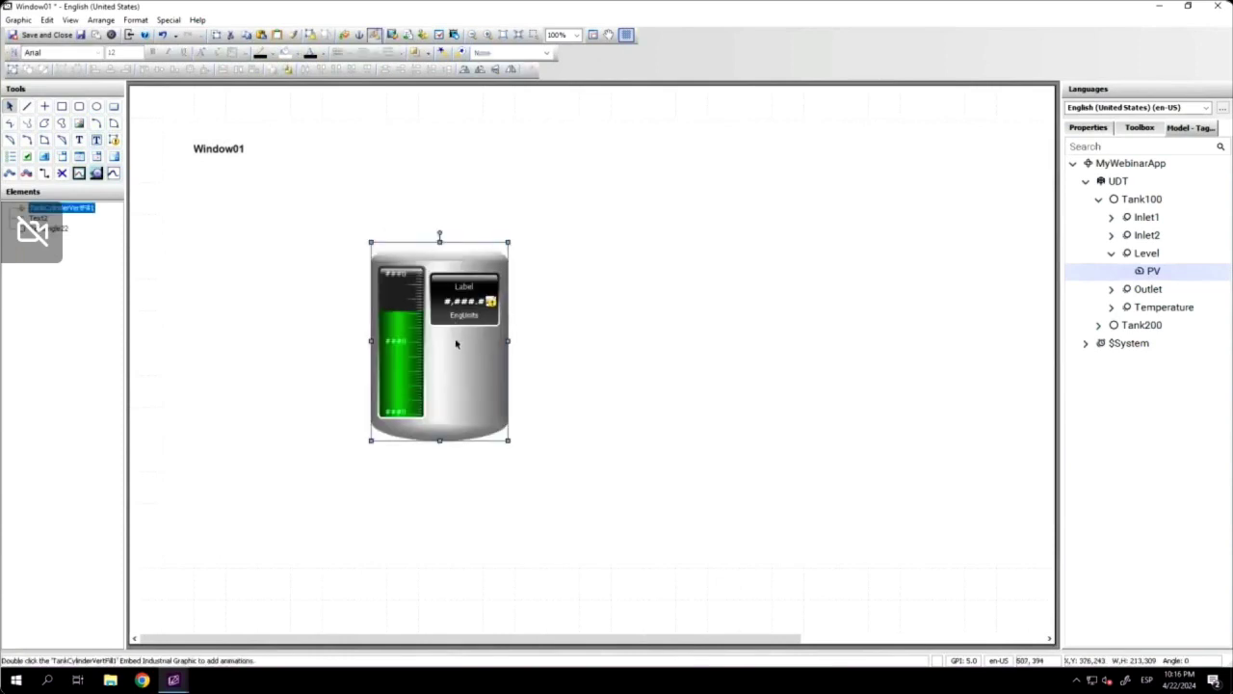
drag(457, 344, 367, 302)
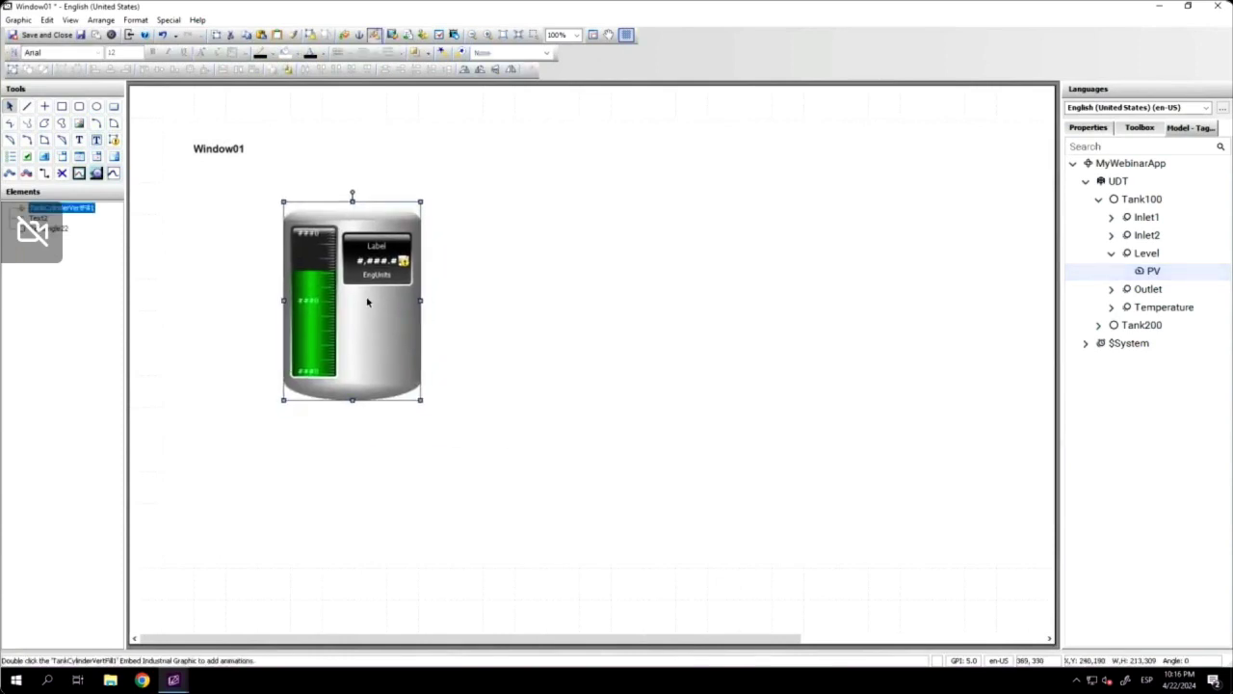
click(60, 35)
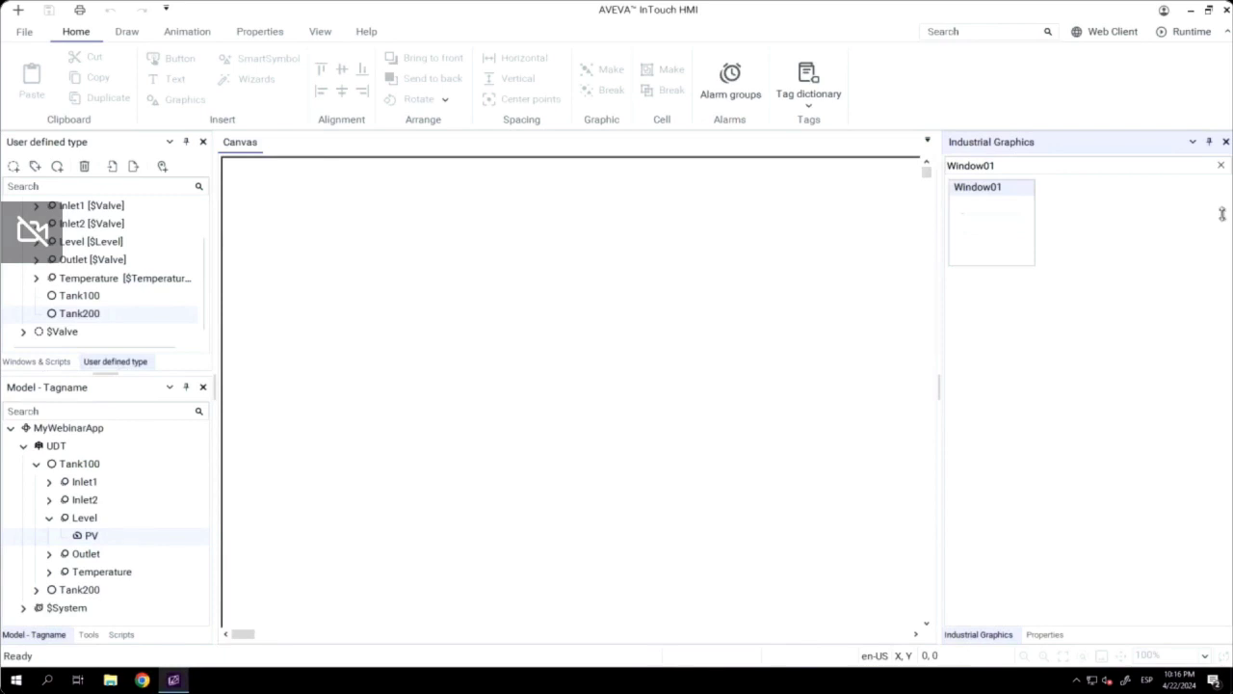
Step: Clear the Window01 search, add a new graphic named MeterFromSVG, and open it
click(1221, 166)
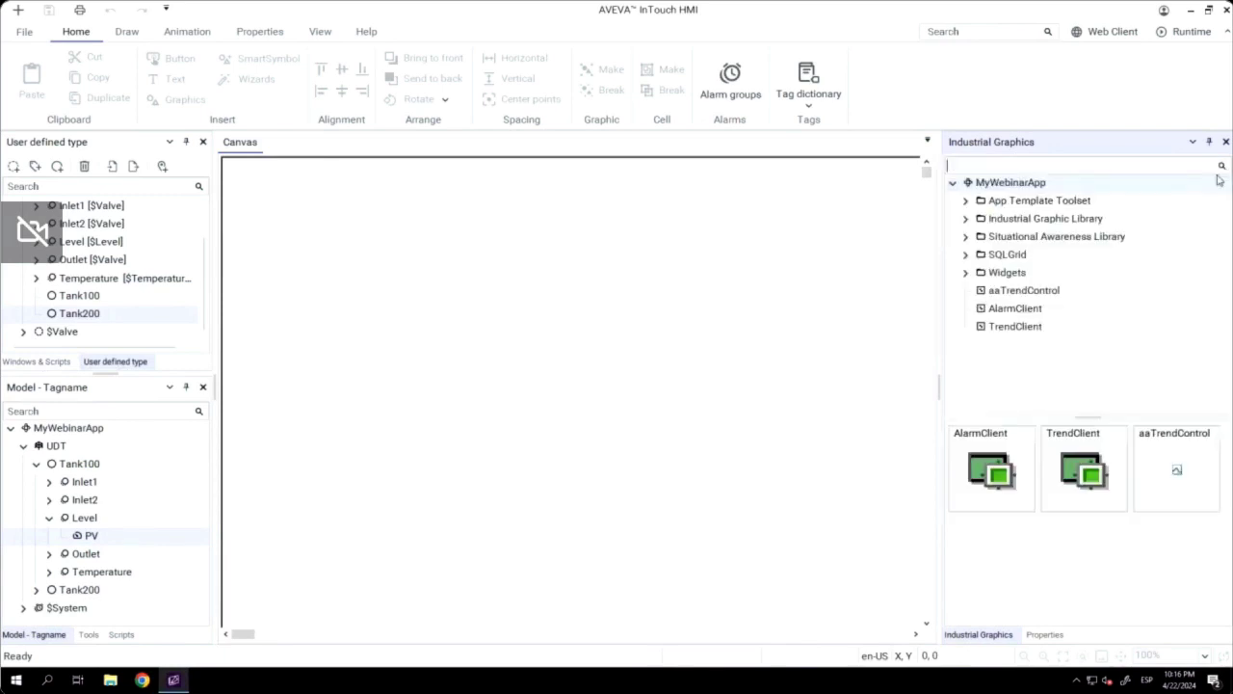
right_click(1039, 352)
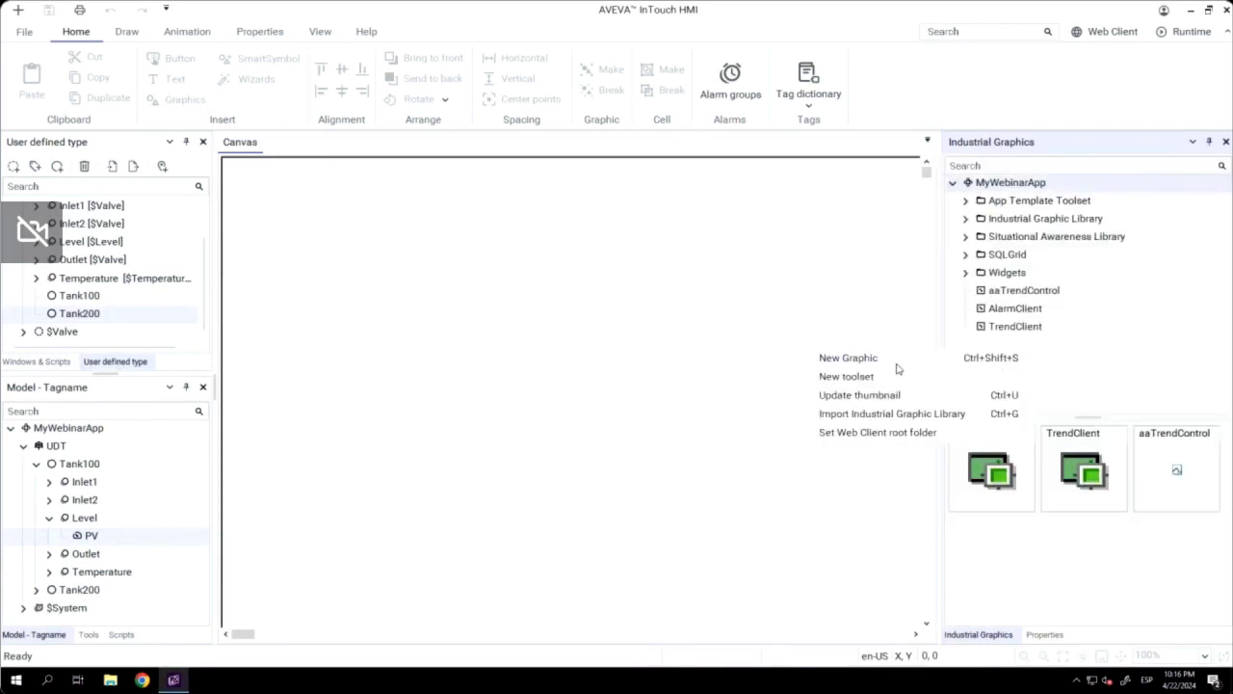
click(850, 359)
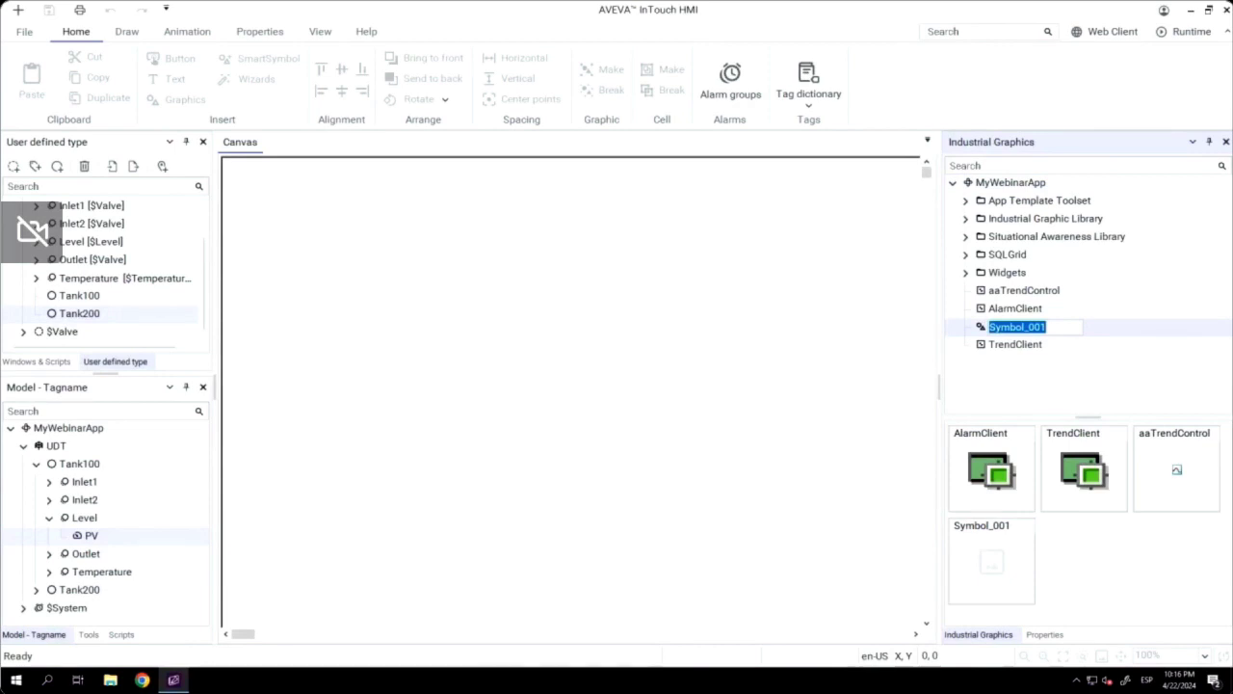
text(MeterFrom)
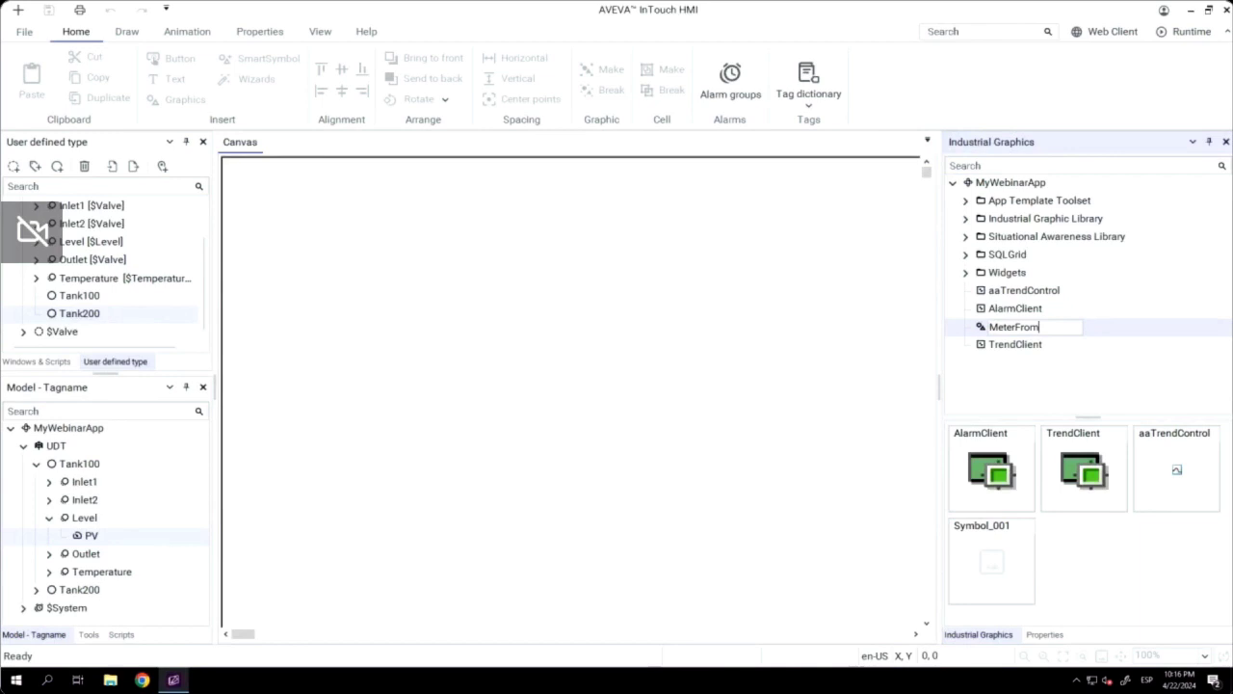
text(SVG)
key(Return)
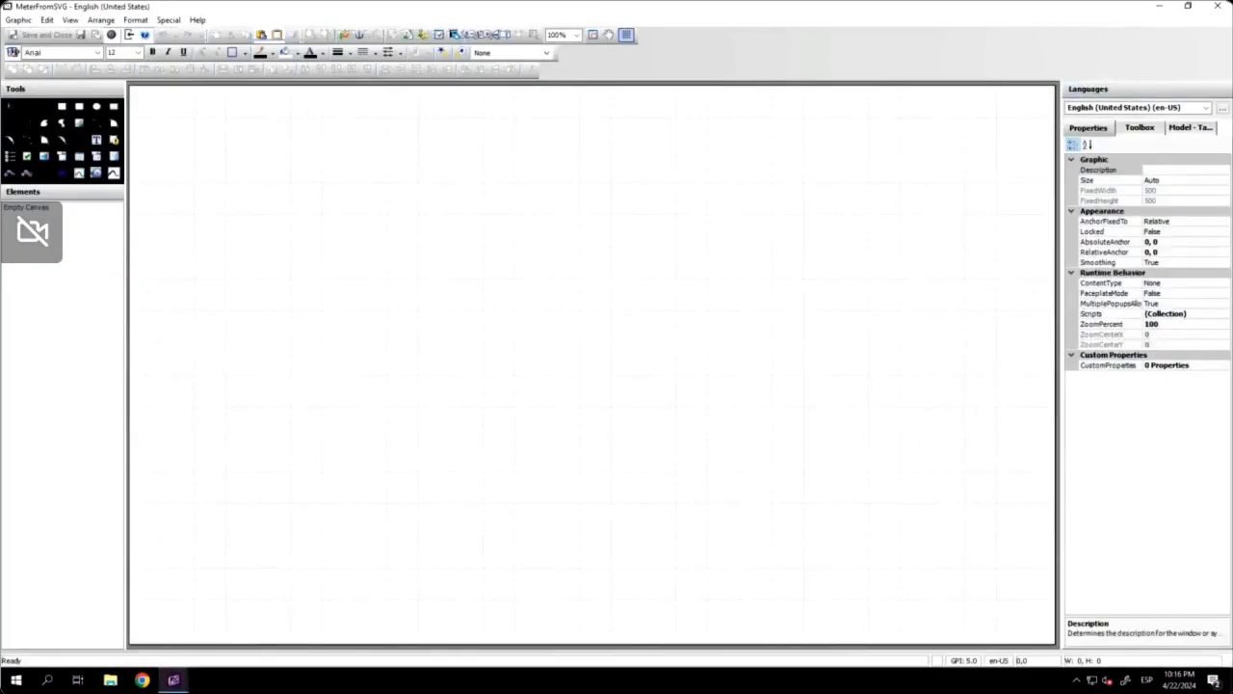
Step: Import meter-free-5-svgrepo-com.svg onto the MeterFromSVG canvas
click(21, 20)
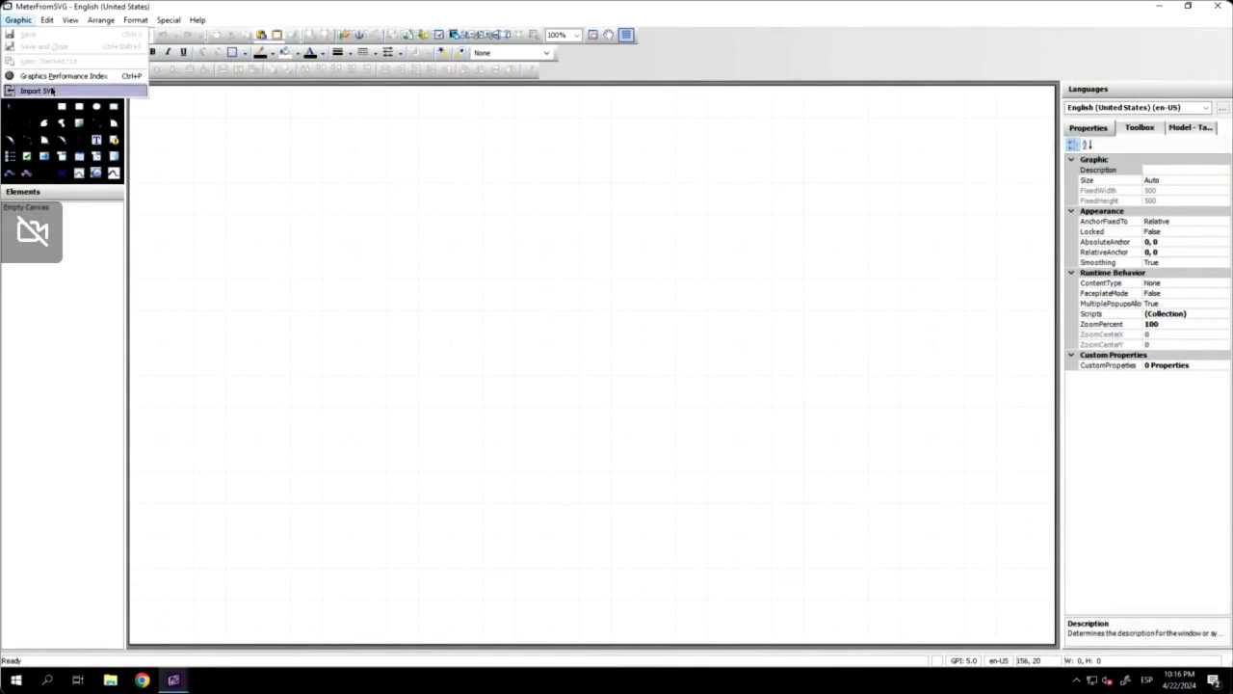
click(34, 90)
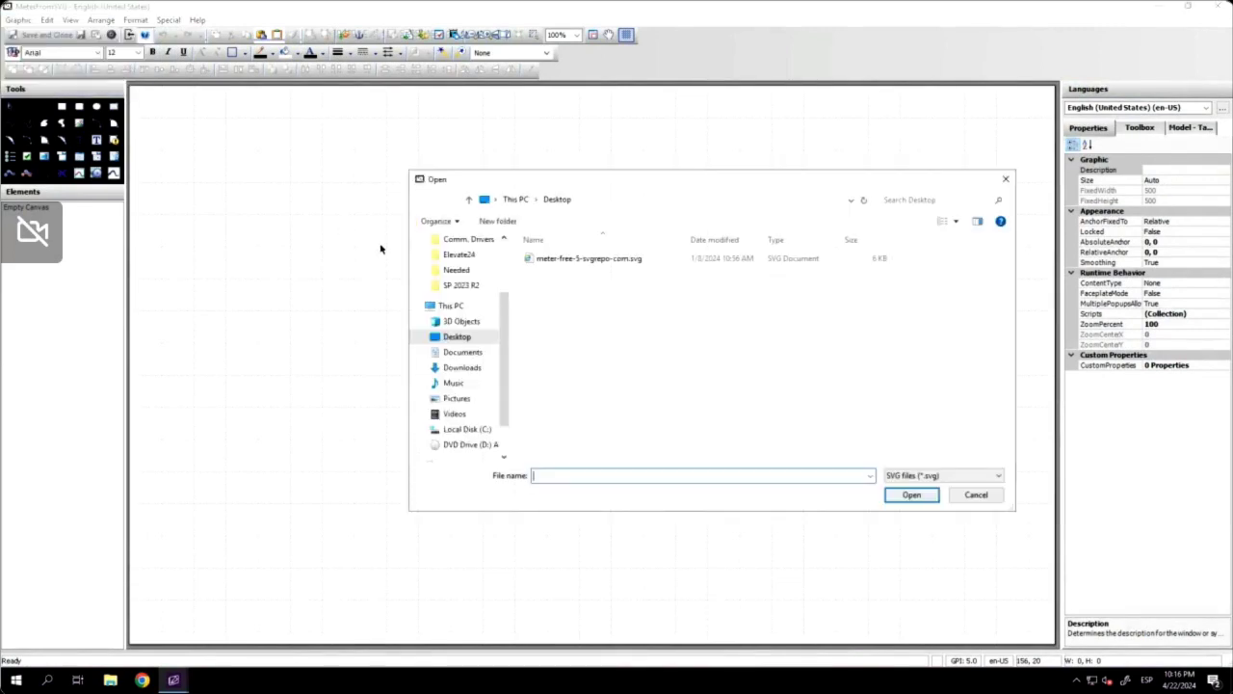
click(572, 260)
click(907, 495)
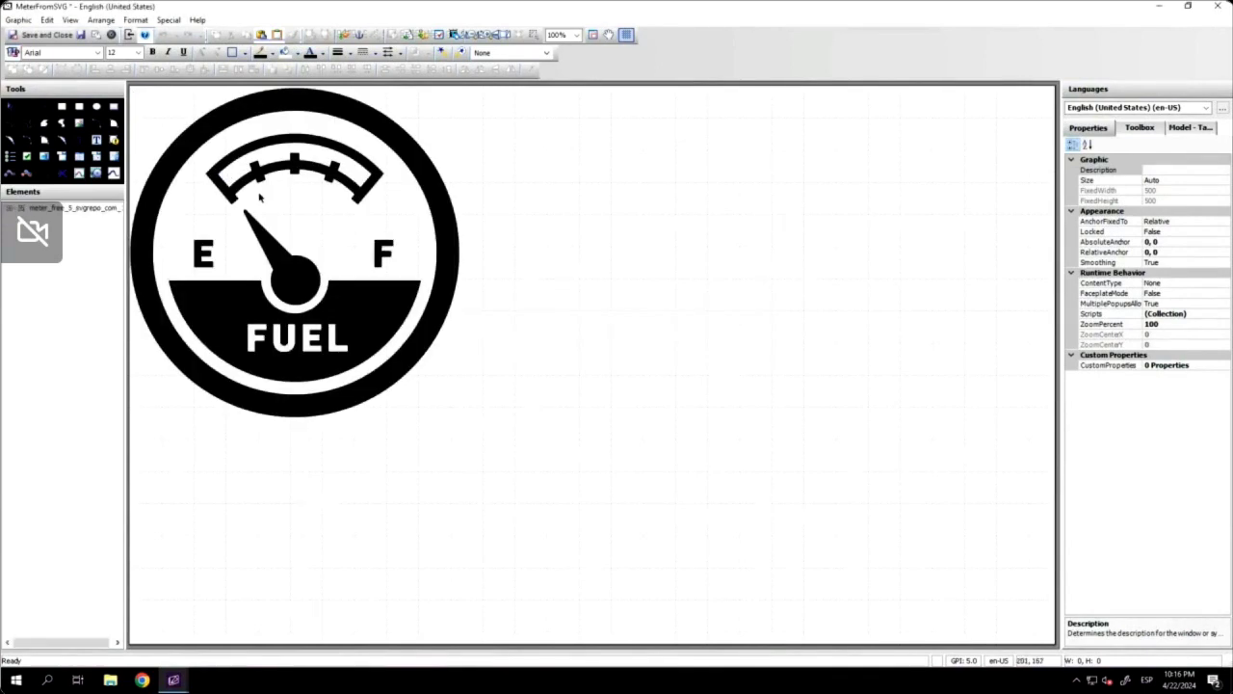
Step: Move the fuel gauge to position 0,0 and group its parts as Group_1
click(287, 248)
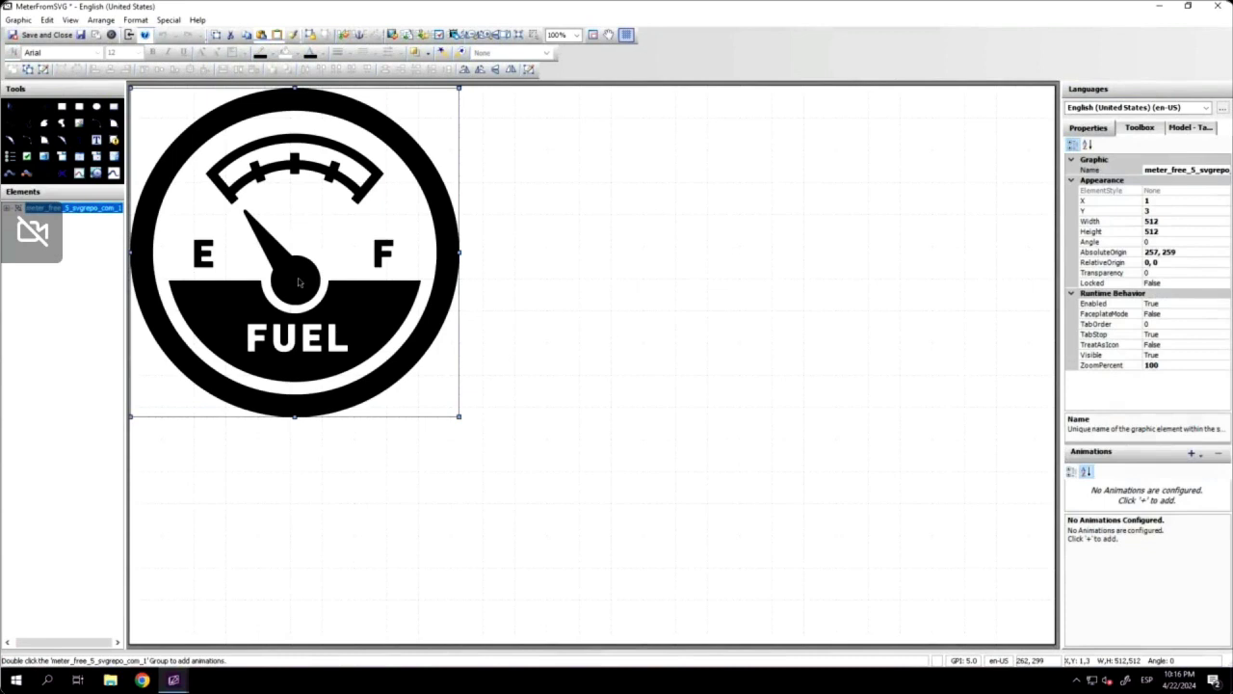
drag(298, 282, 301, 278)
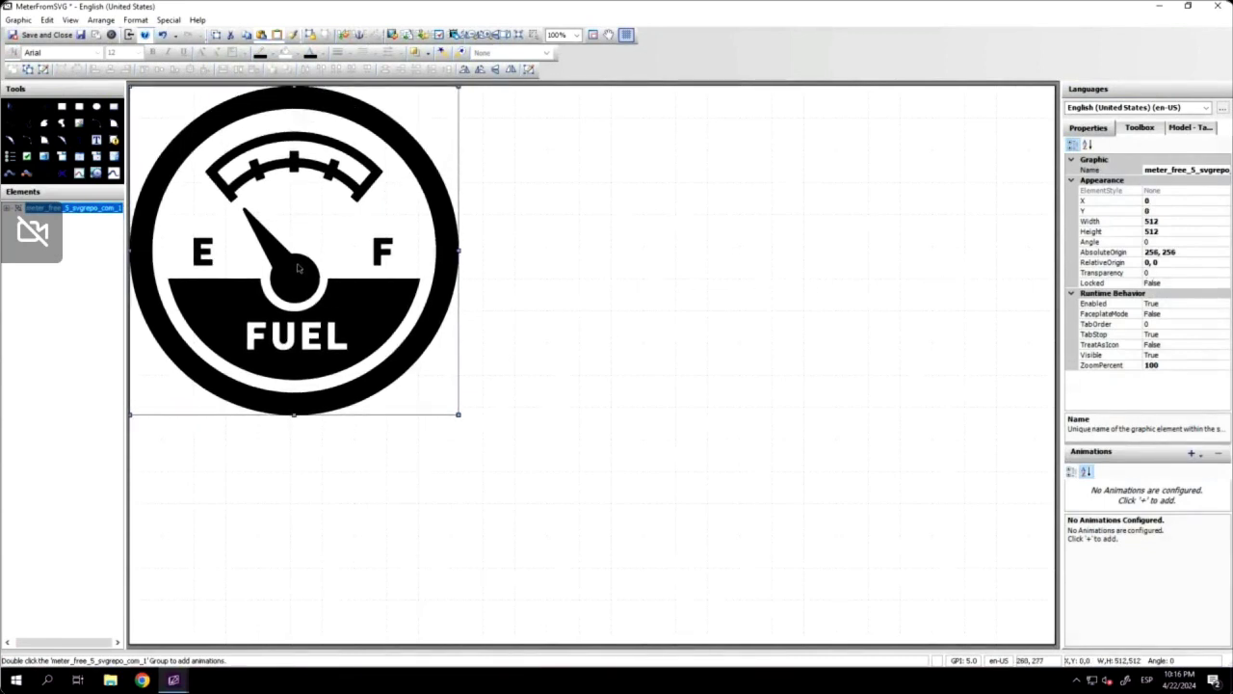
key(ctrl+g)
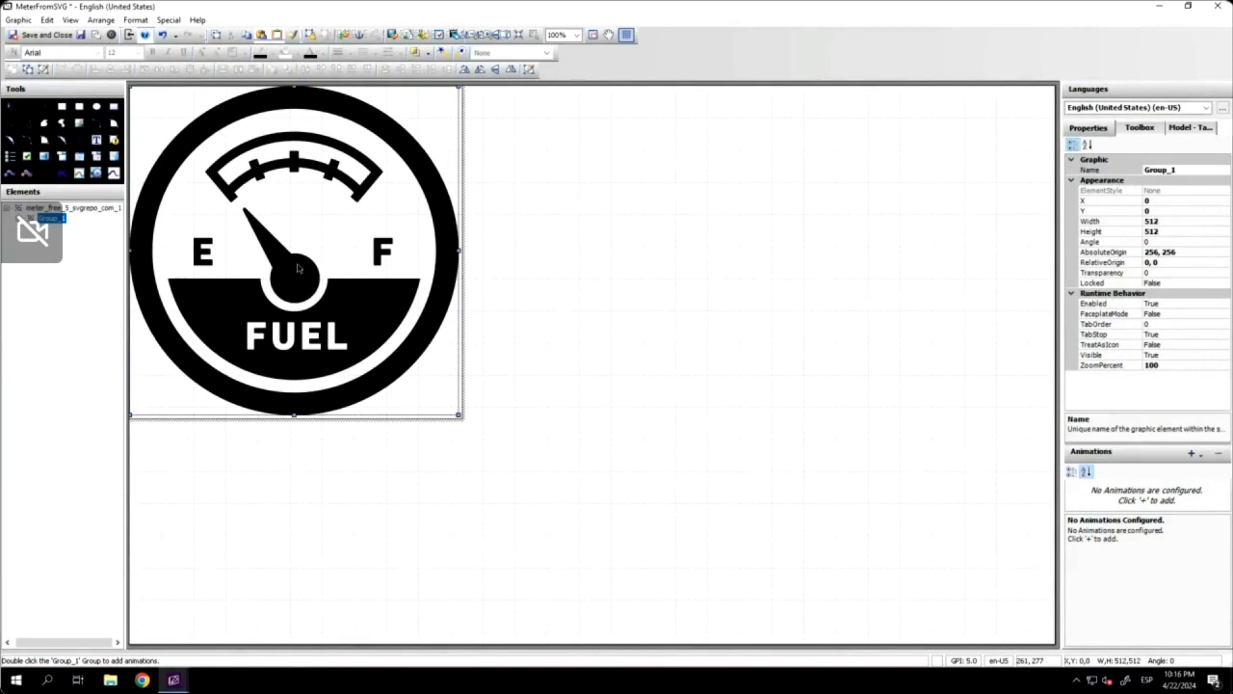
Step: Inside the group, give needle Polygon_3 the Default_Accent element style
double_click(297, 269)
click(297, 269)
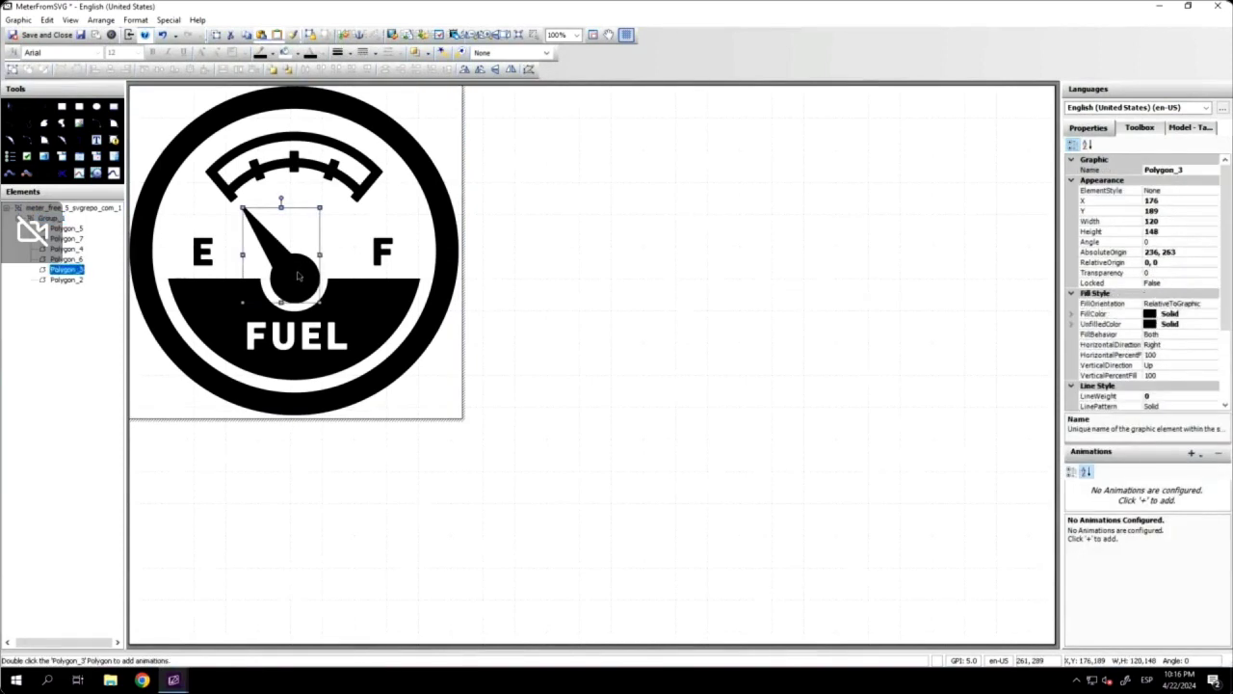
click(546, 52)
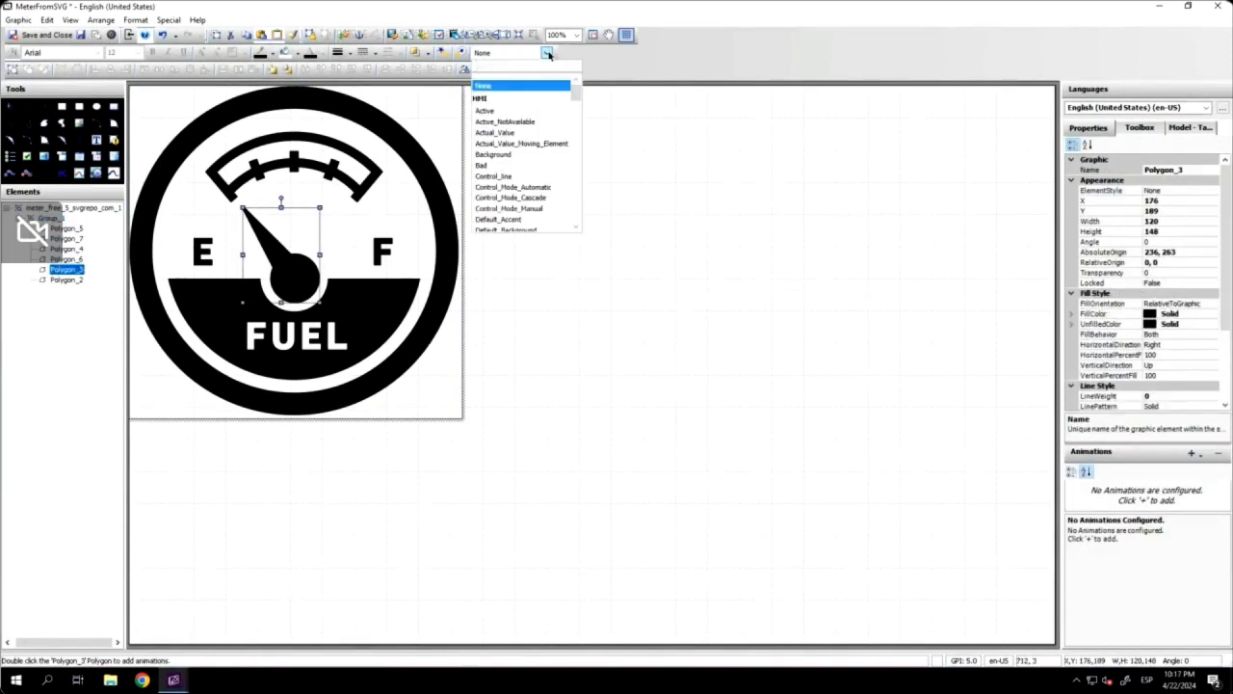
click(514, 218)
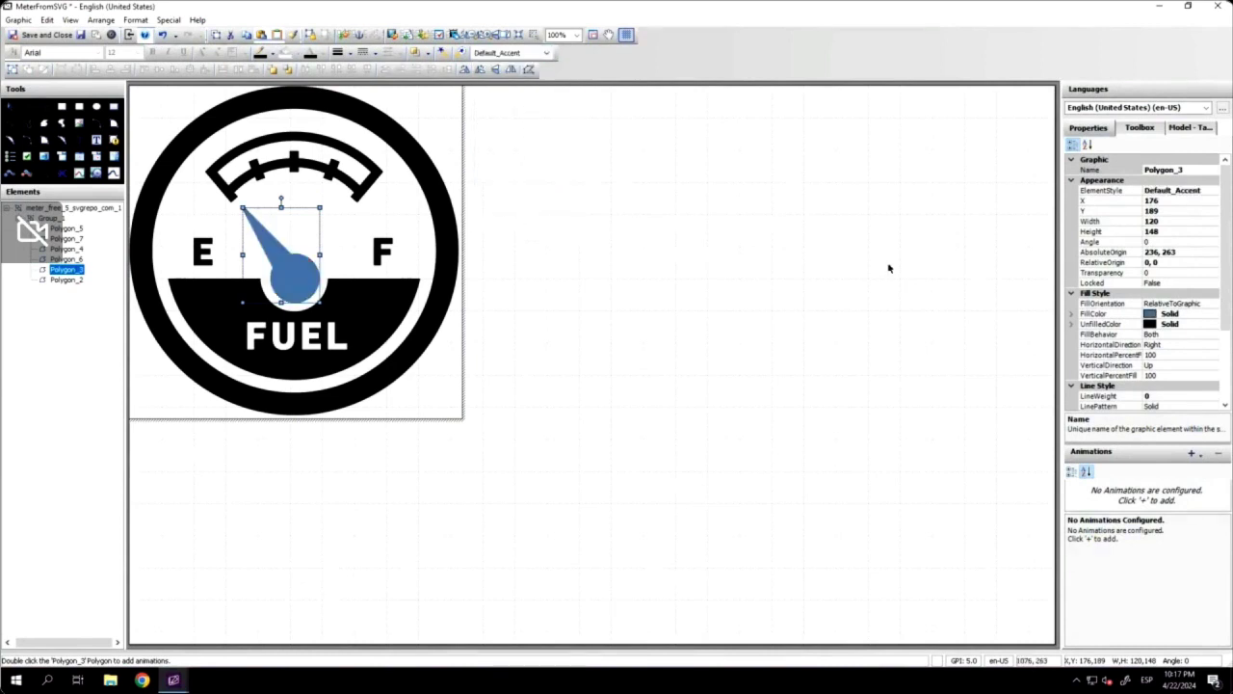
Step: Set the needle's relative origin to the hub centre at 20, 35
click(1148, 262)
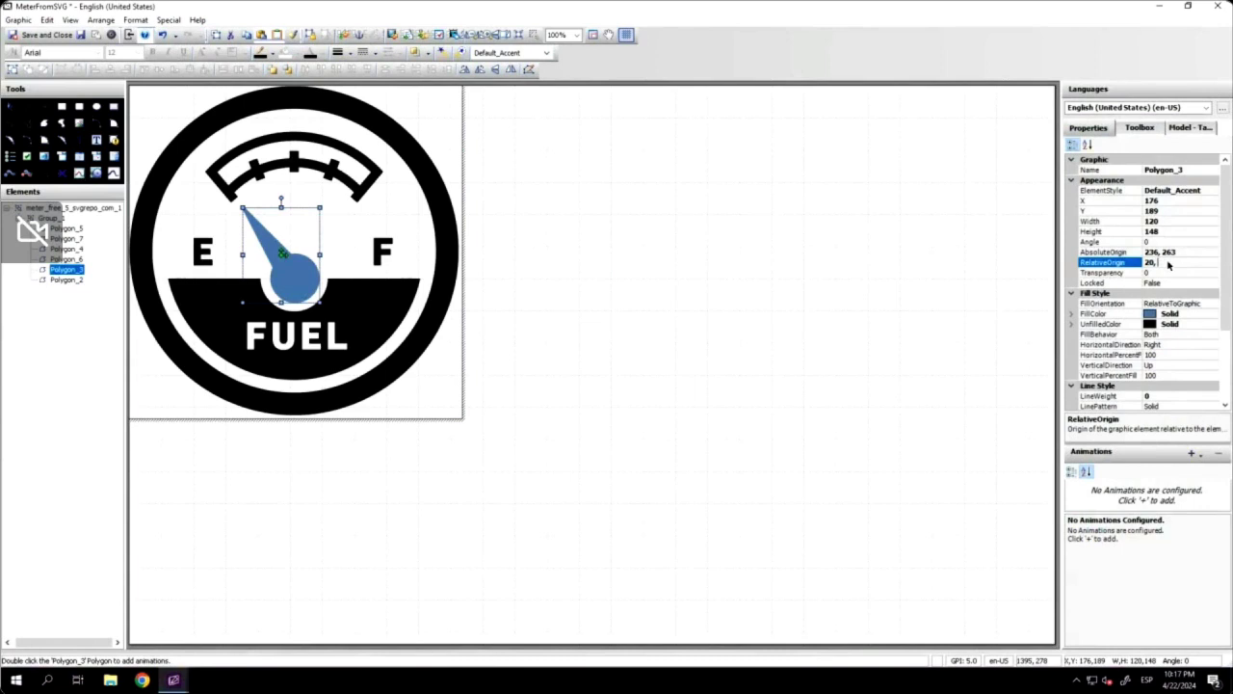
key(Return)
double_click(306, 274)
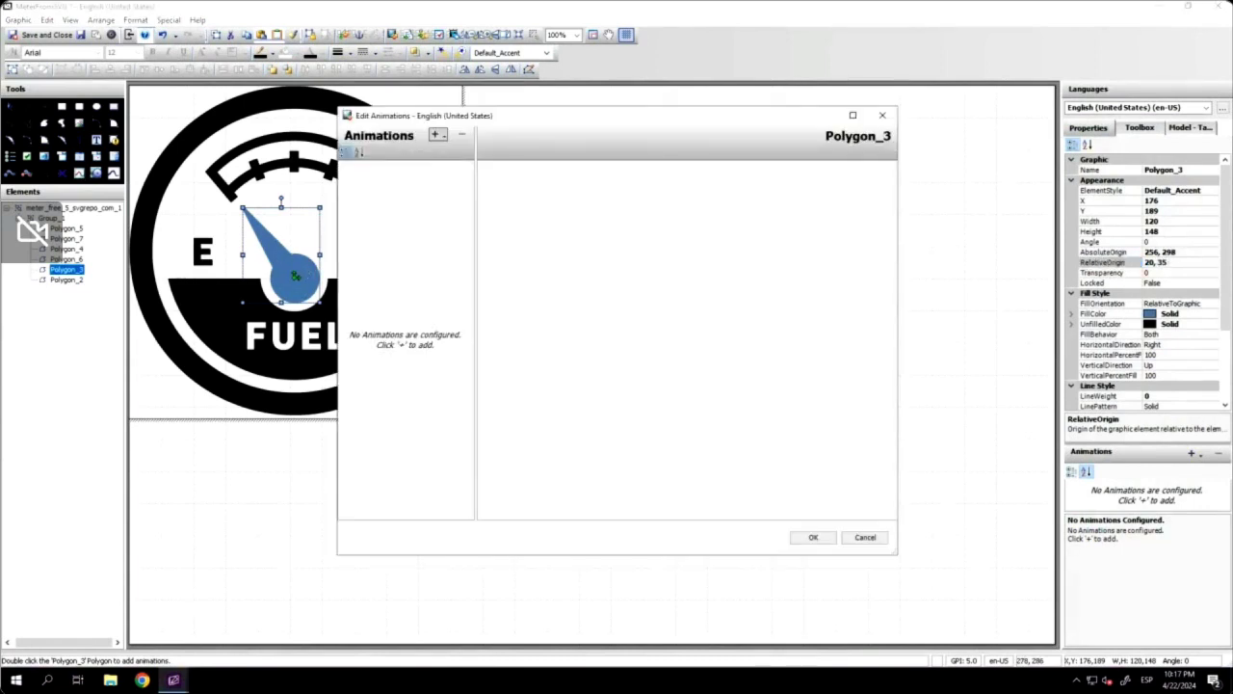
Step: Add an Orientation animation on Tank100.Level.PV with counterclockwise end Tank100.Level.PV.MinEU
click(438, 134)
click(470, 337)
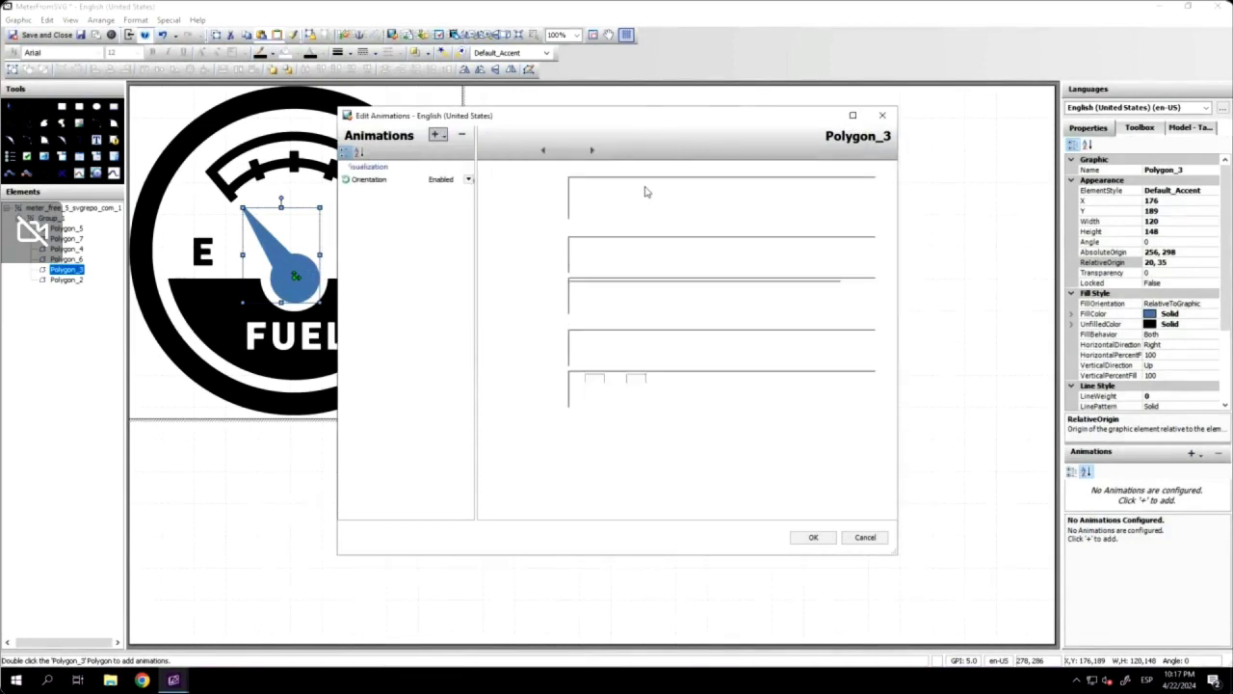
text(Tank100.Level)
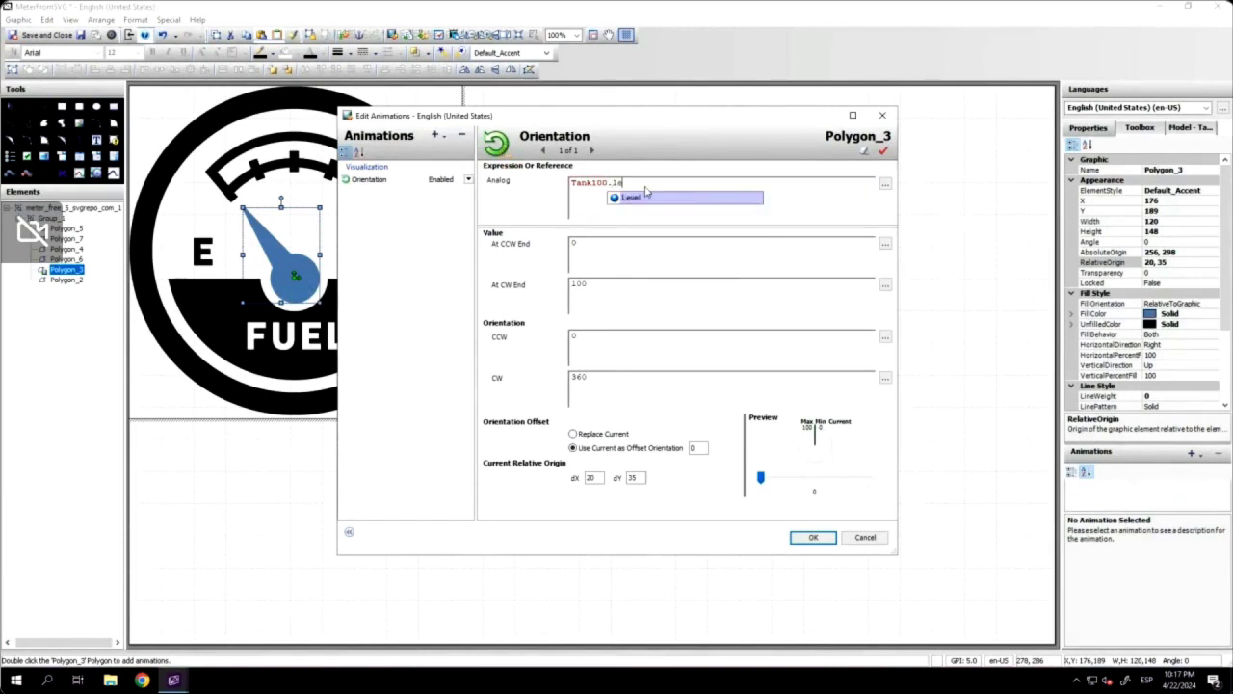
text(.PV)
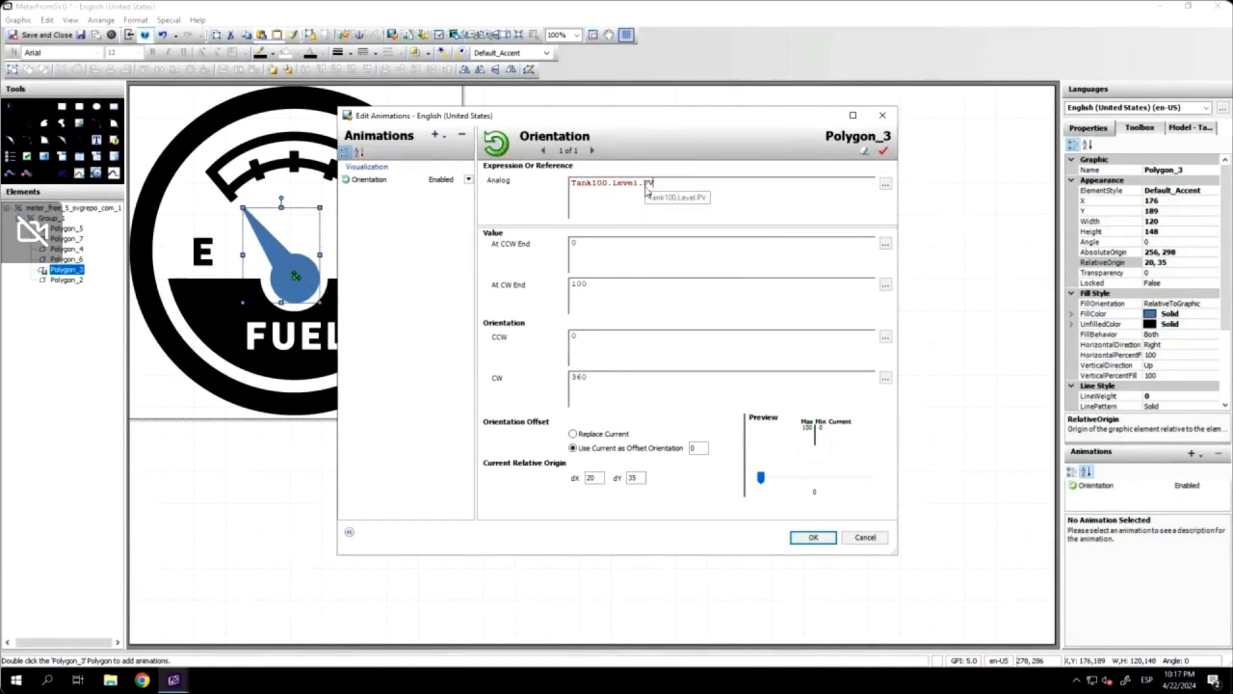
click(640, 247)
text(t)
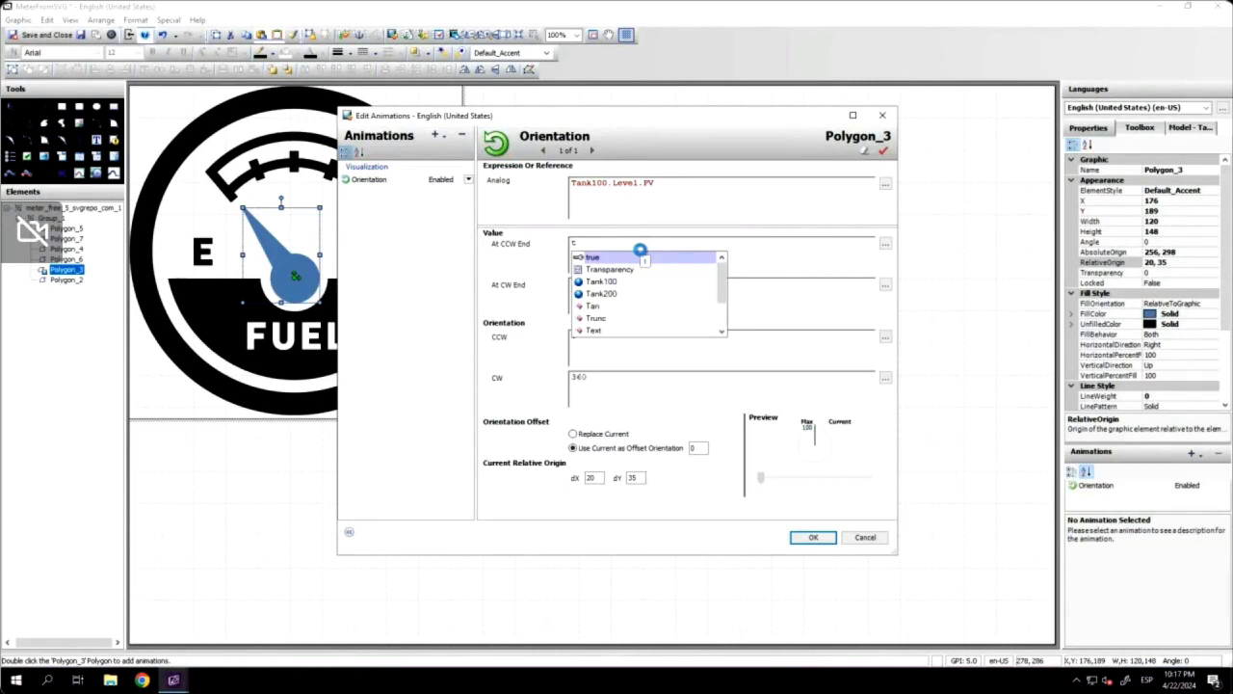
text(ank100.l)
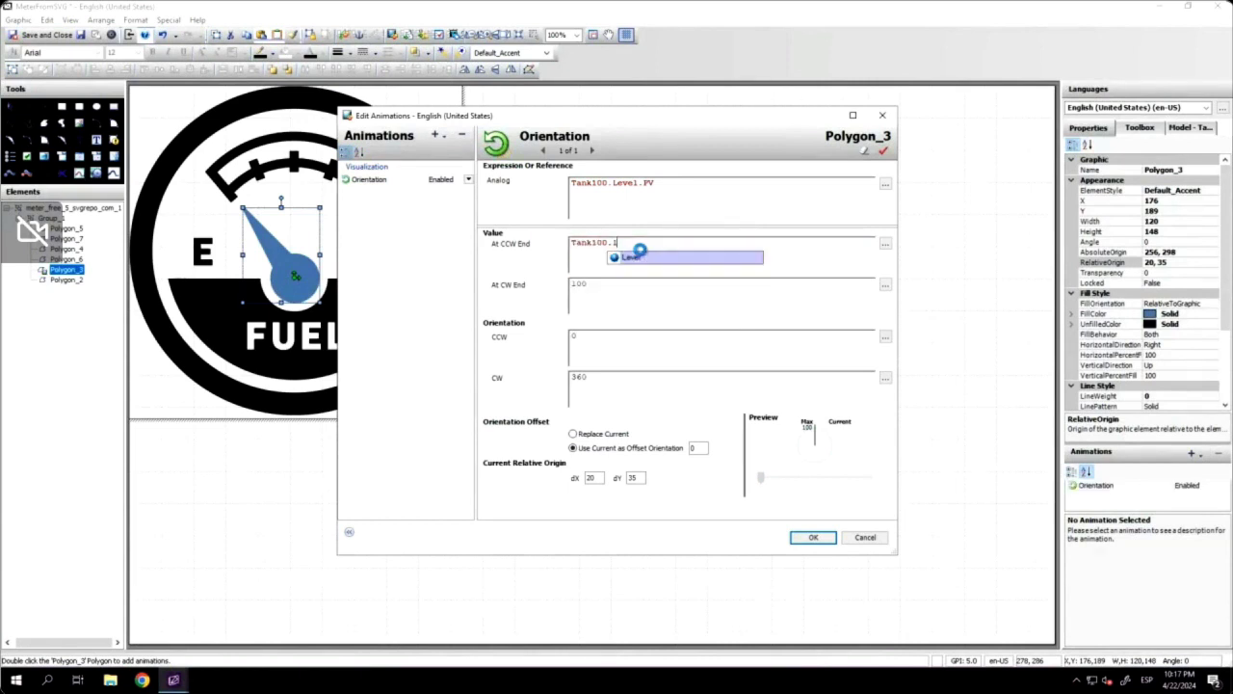
key(Return)
text(.P)
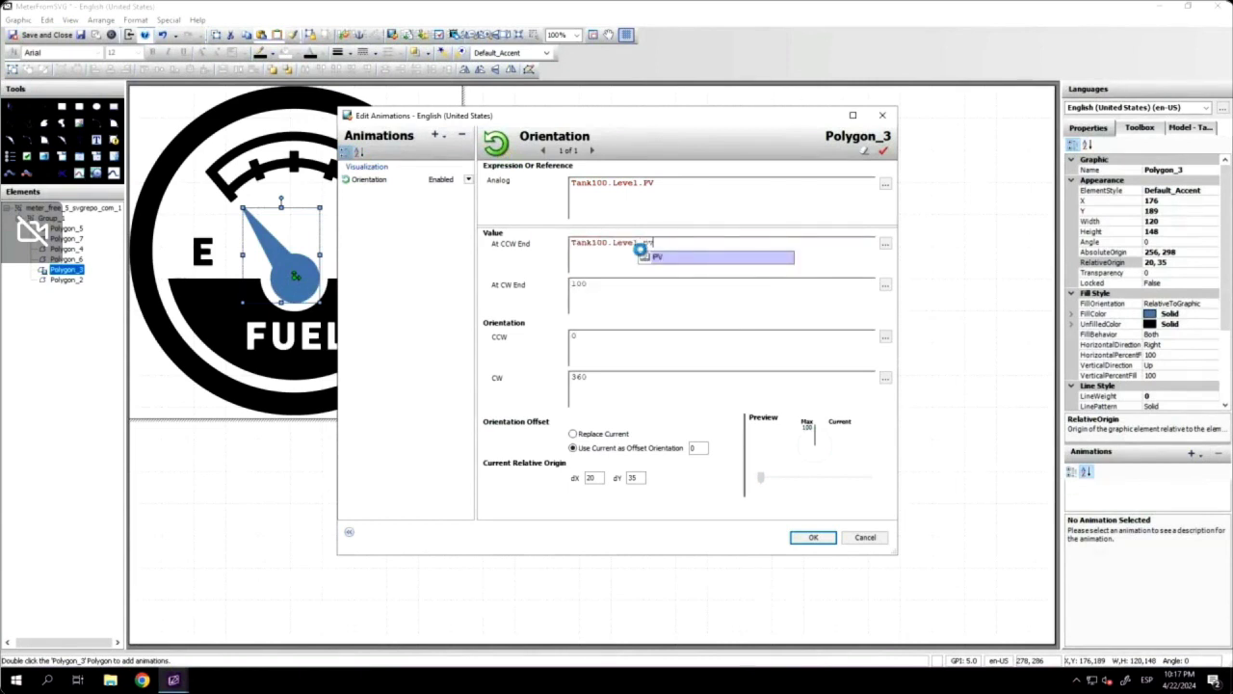
key(Return)
text(.min)
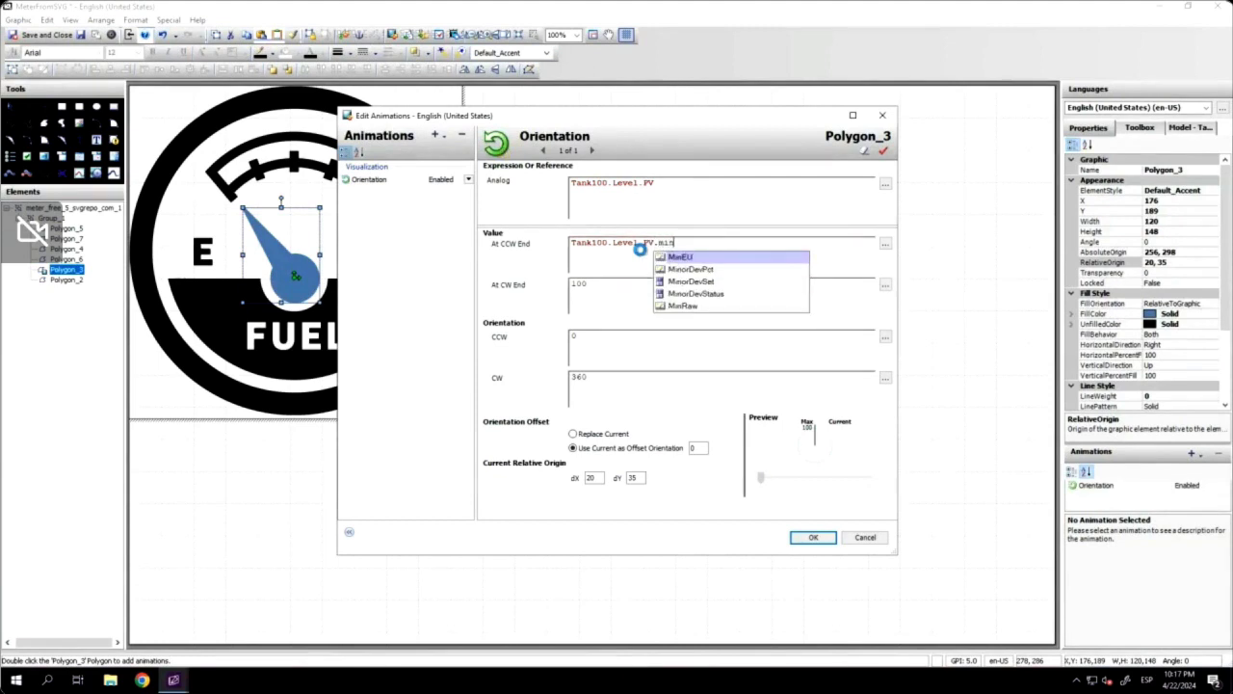
key(Down)
key(Down)
key(Down)
key(Up)
key(Up)
key(Up)
key(Up)
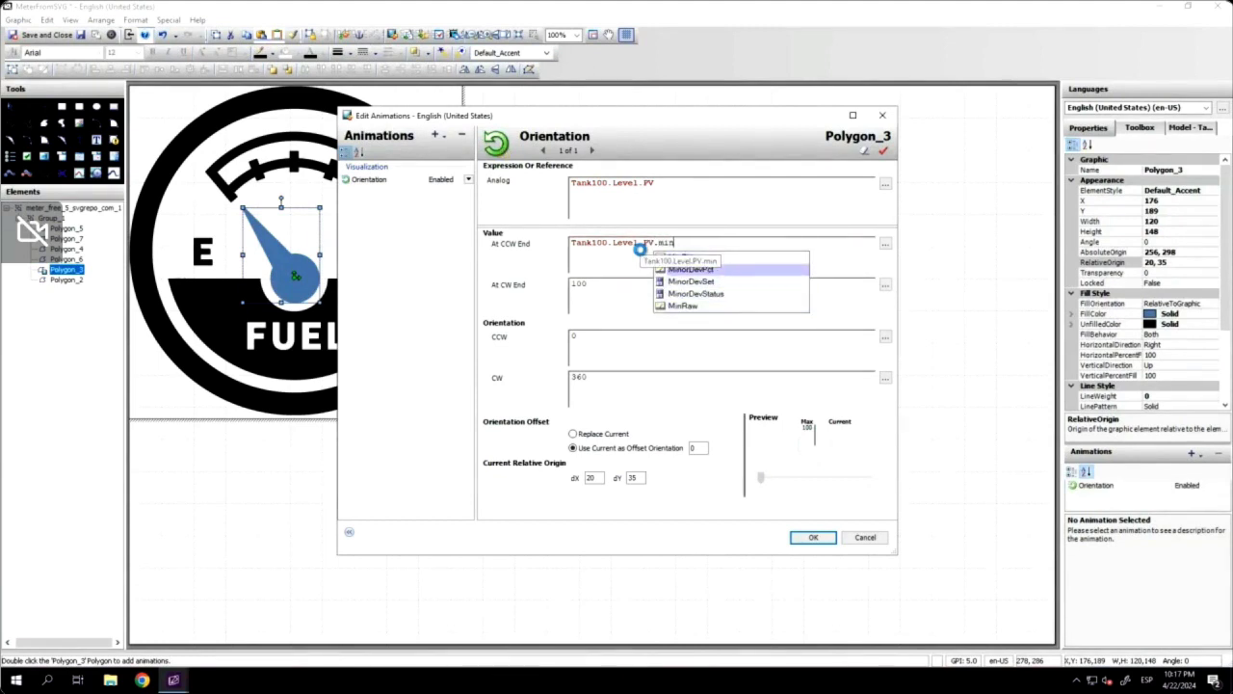
key(Return)
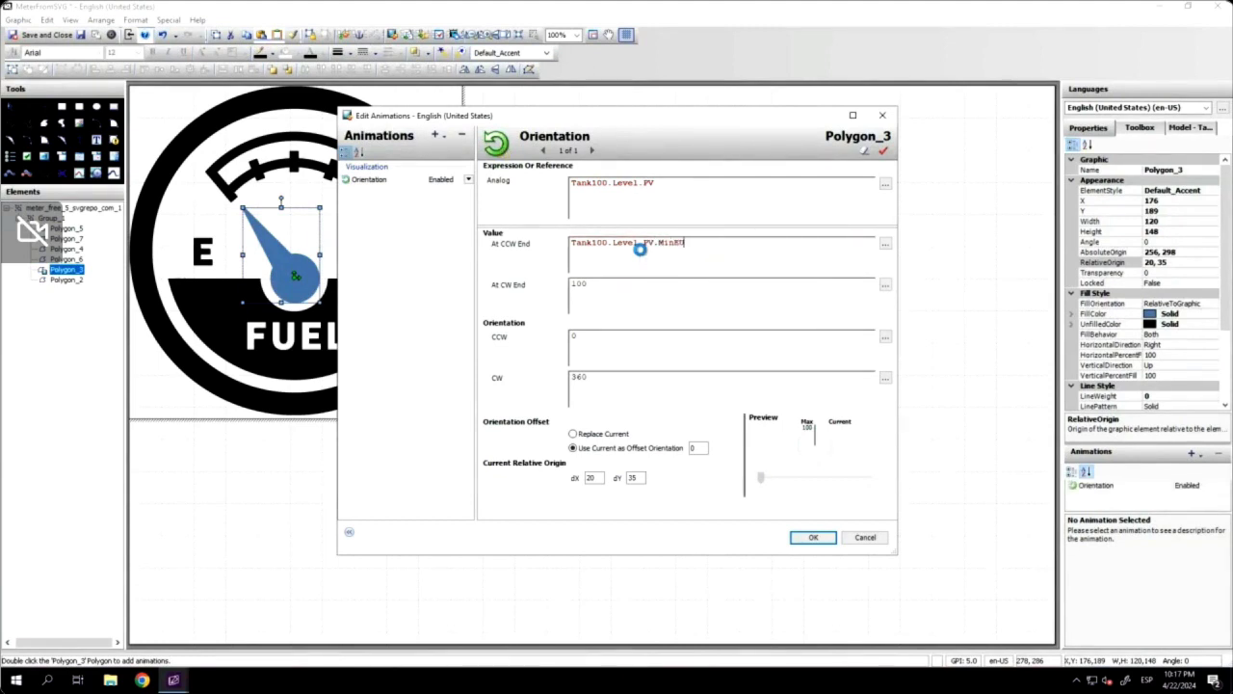
Step: Set the clockwise end to Tank100.Level.PV.MaxEU at 85 degrees and confirm the animation
click(639, 305)
text(tan)
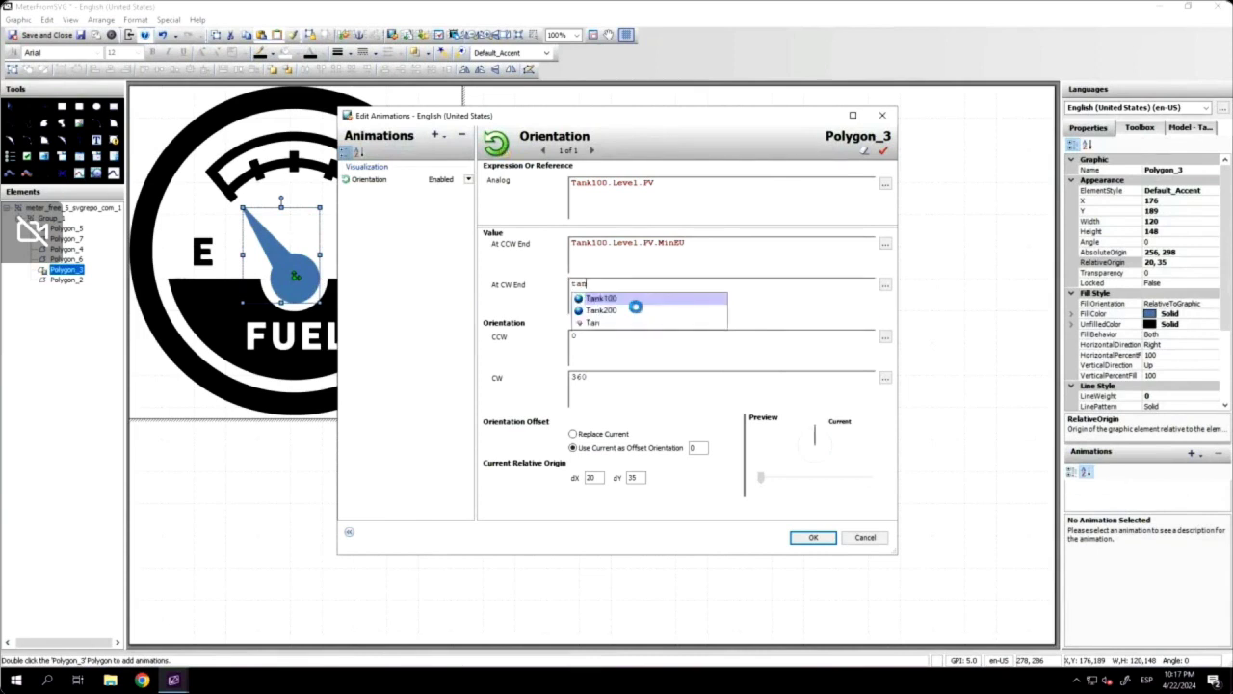
key(Return)
text(.lev)
key(Return)
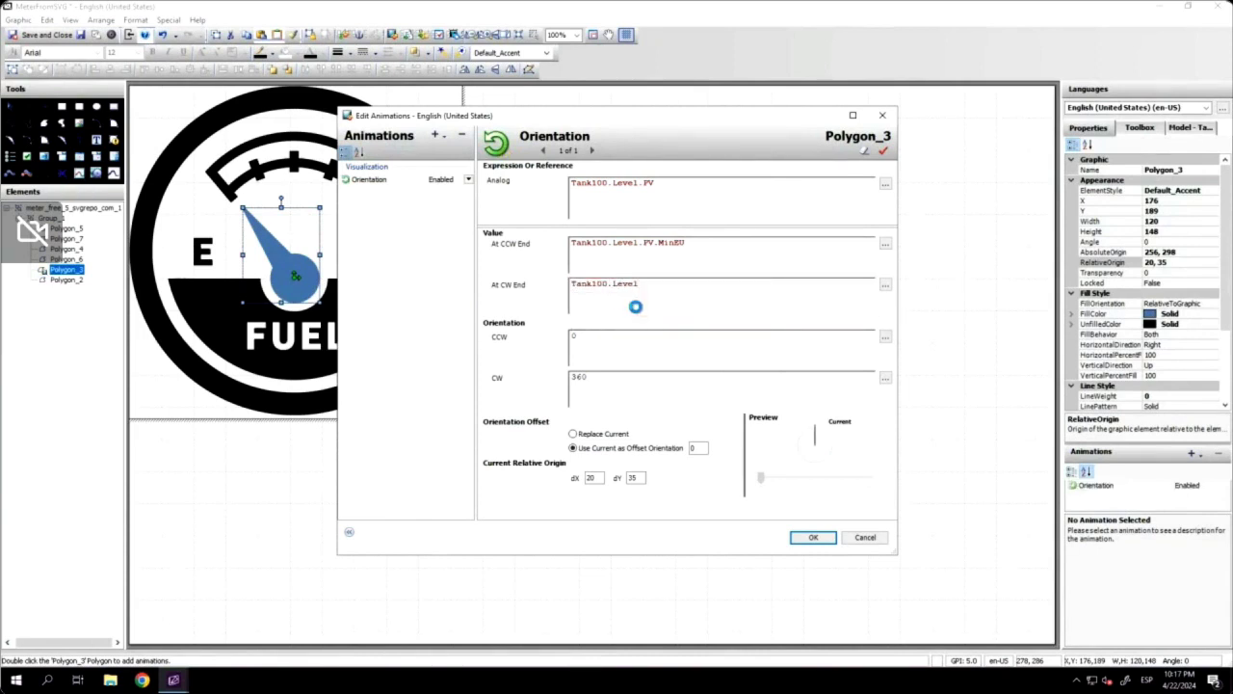
text(.pv)
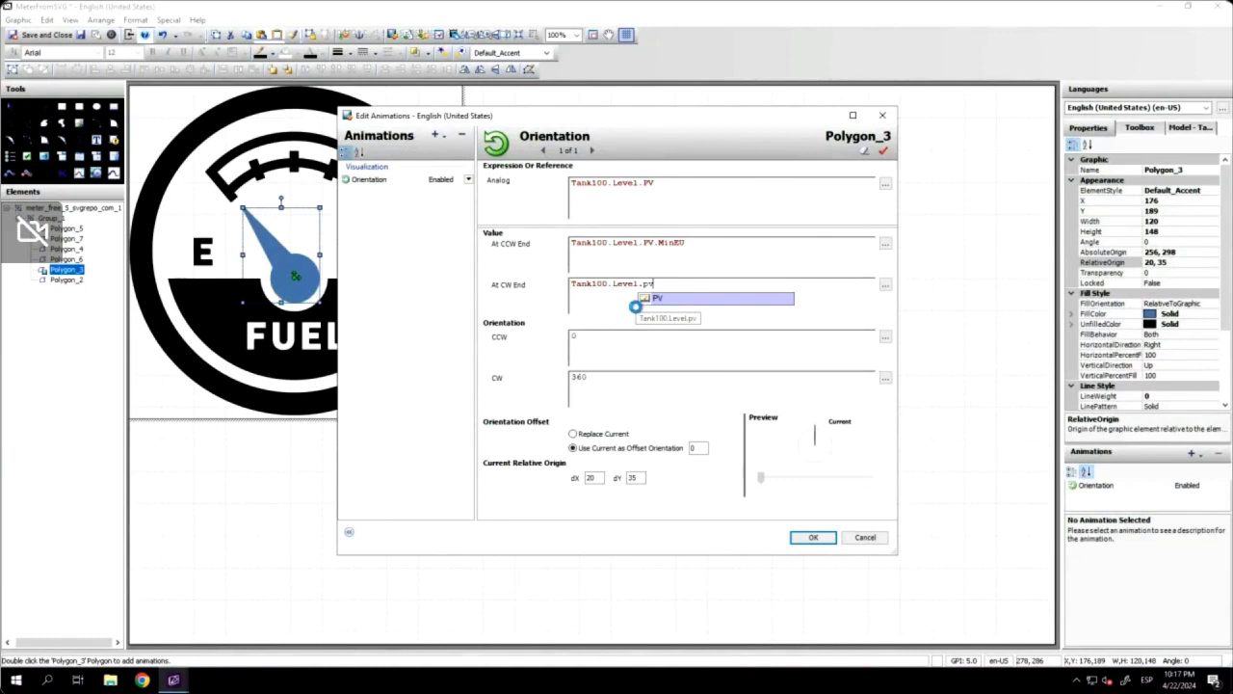
key(Return)
text(.ma)
key(Down)
key(Down)
key(Down)
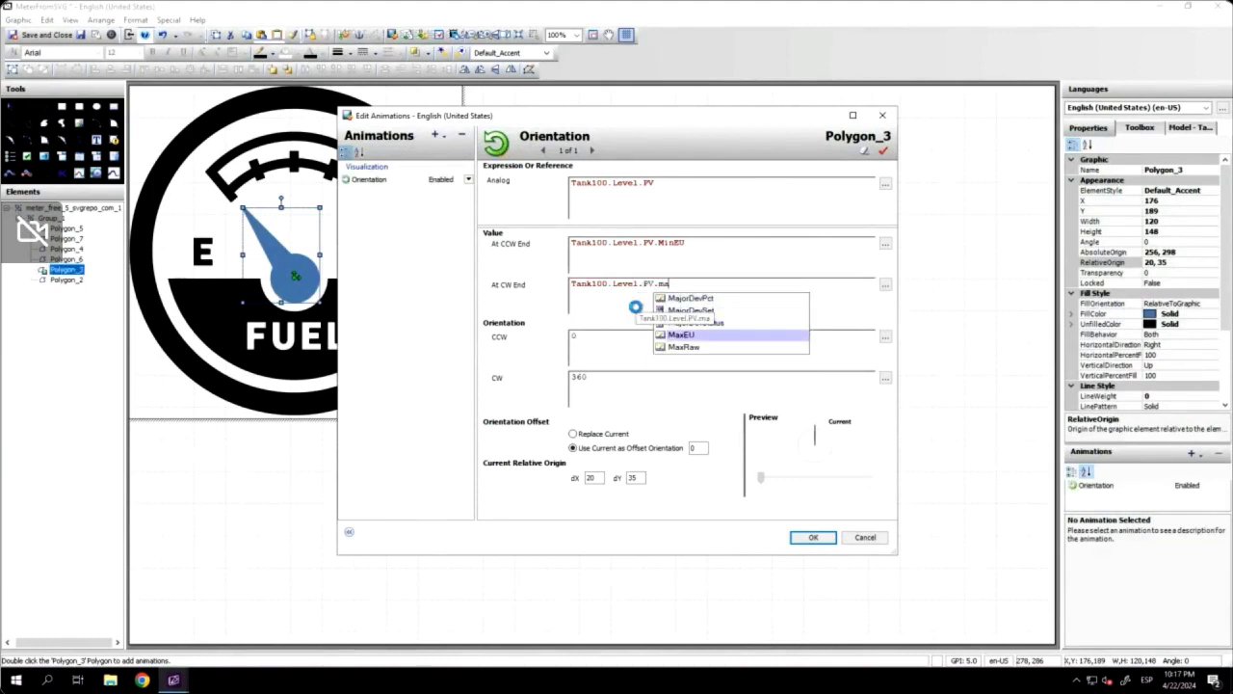
key(Return)
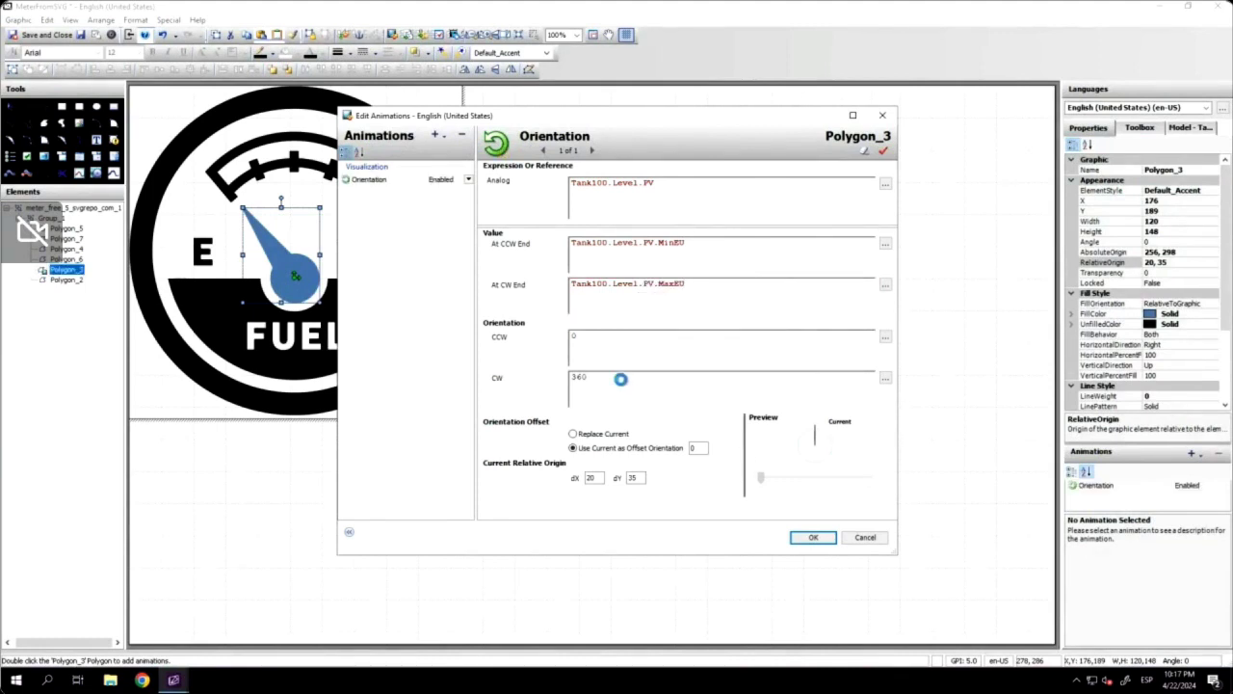
drag(619, 378, 559, 374)
text(85)
click(815, 536)
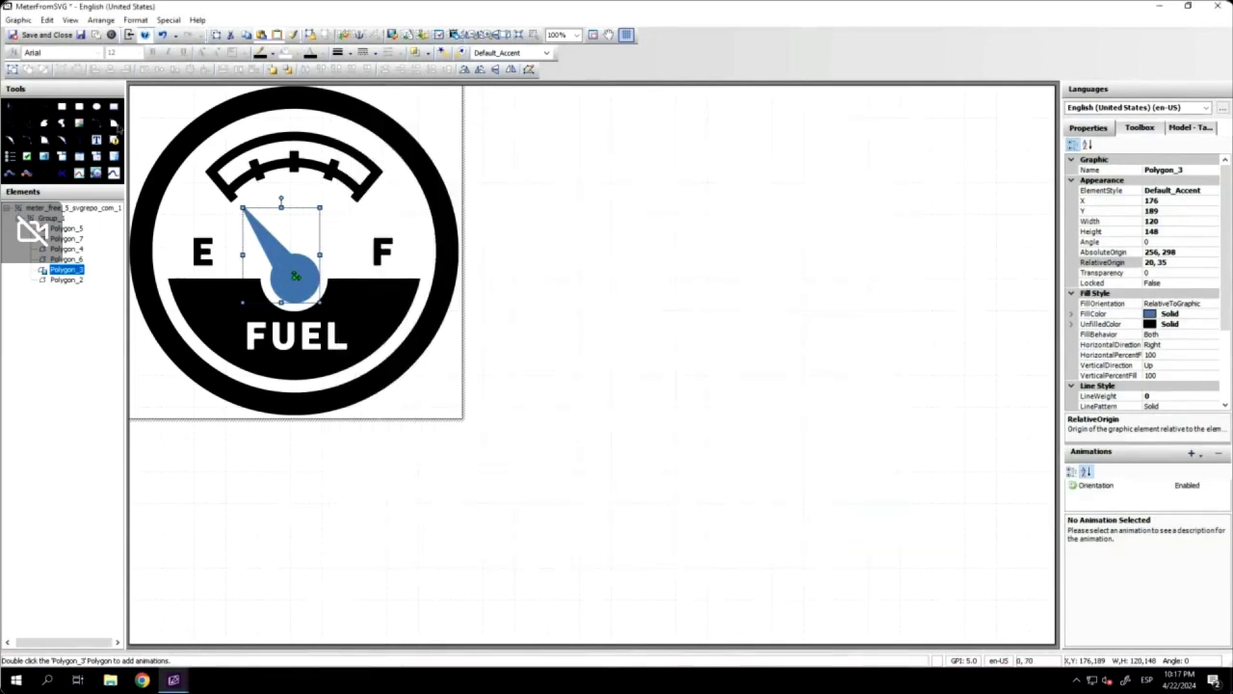
Step: Save and close the MeterFromSVG graphic, then open Window02 for editing
click(48, 35)
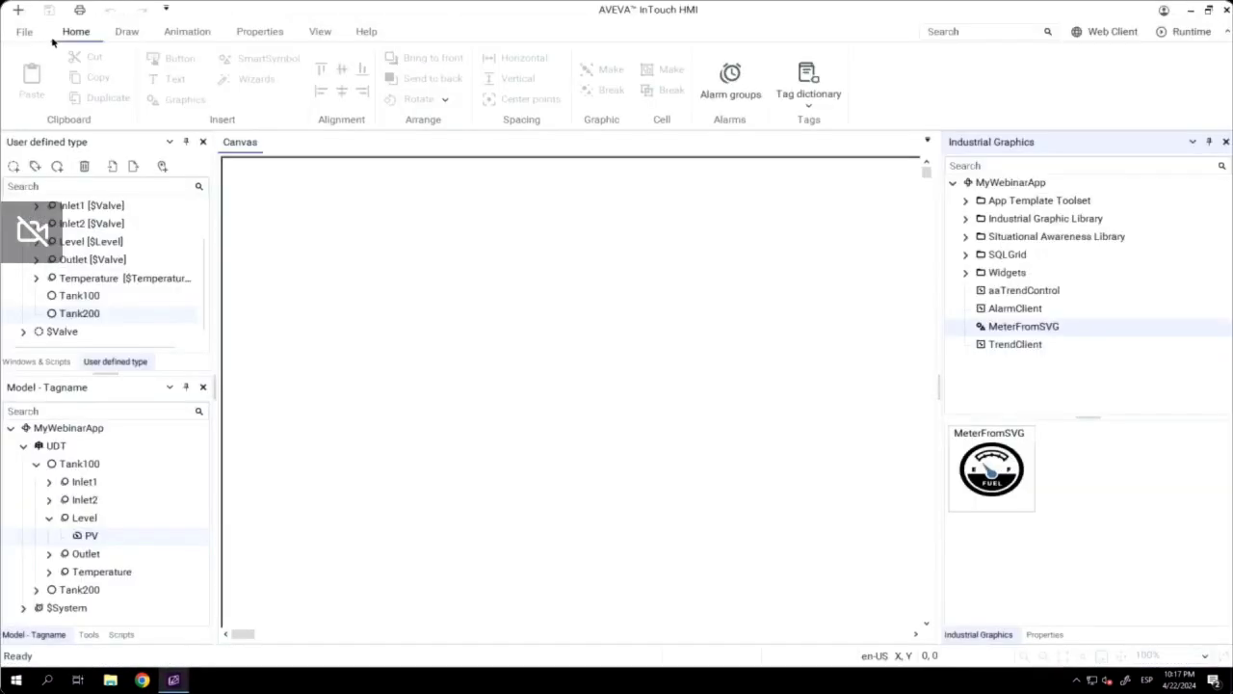
click(1014, 168)
text(win)
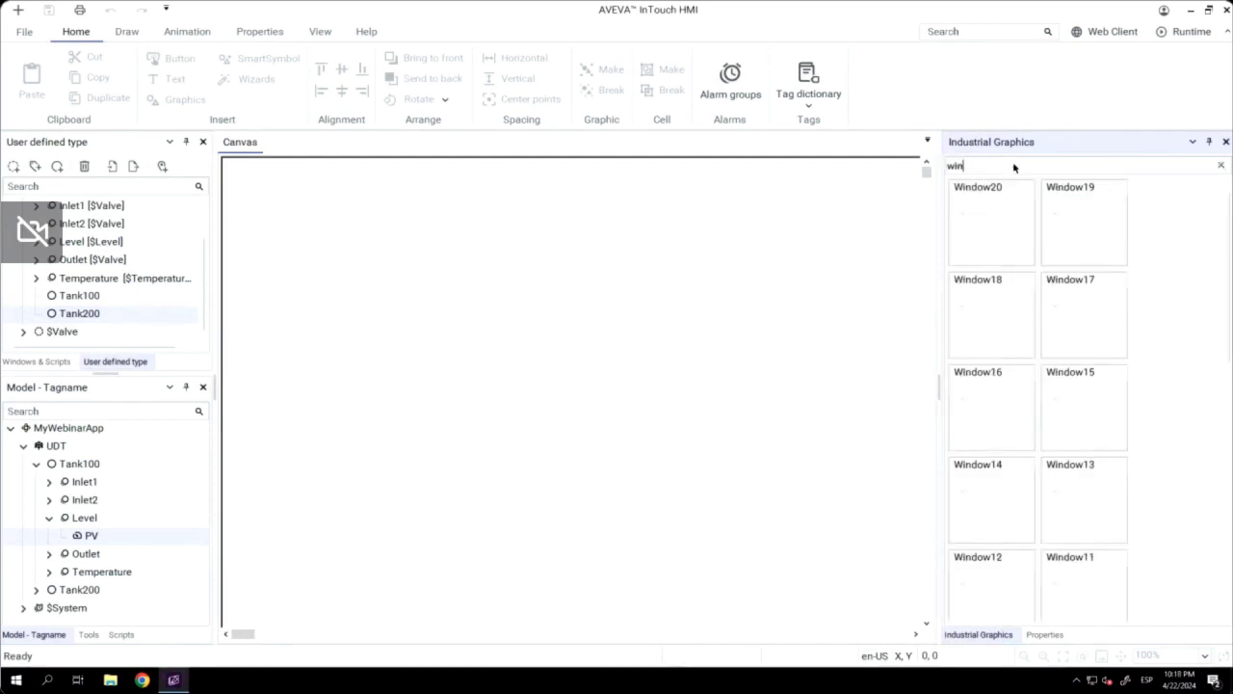
text(dow02)
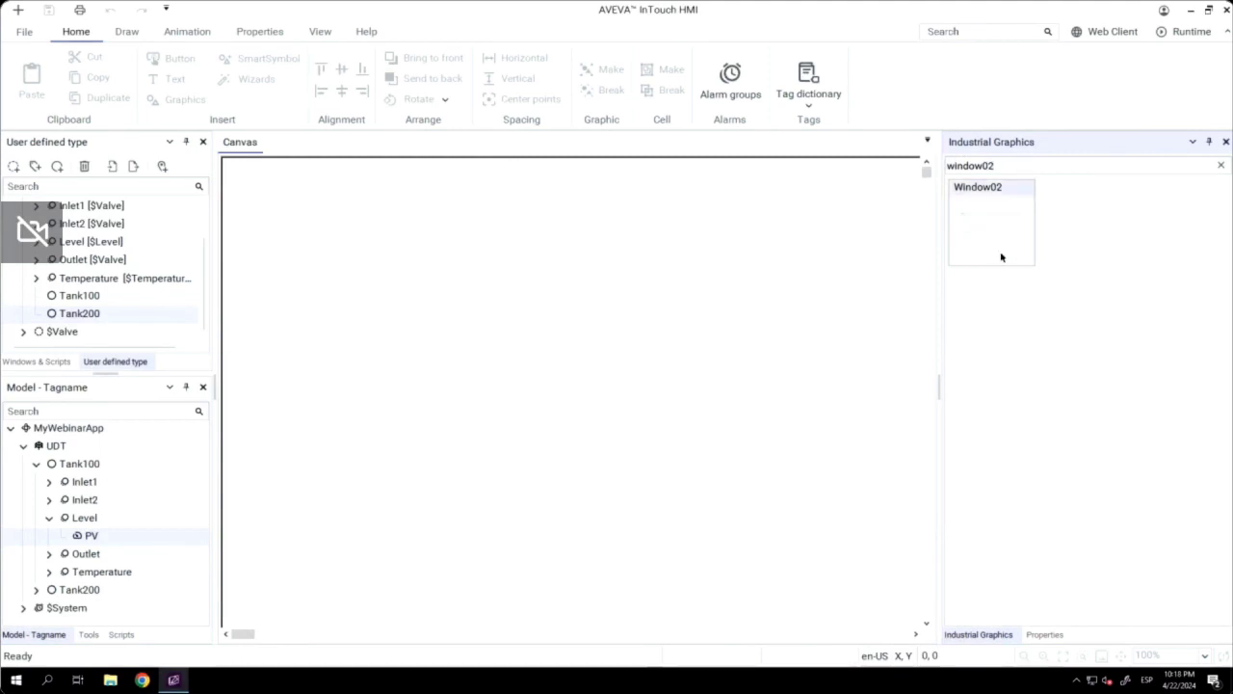
double_click(985, 231)
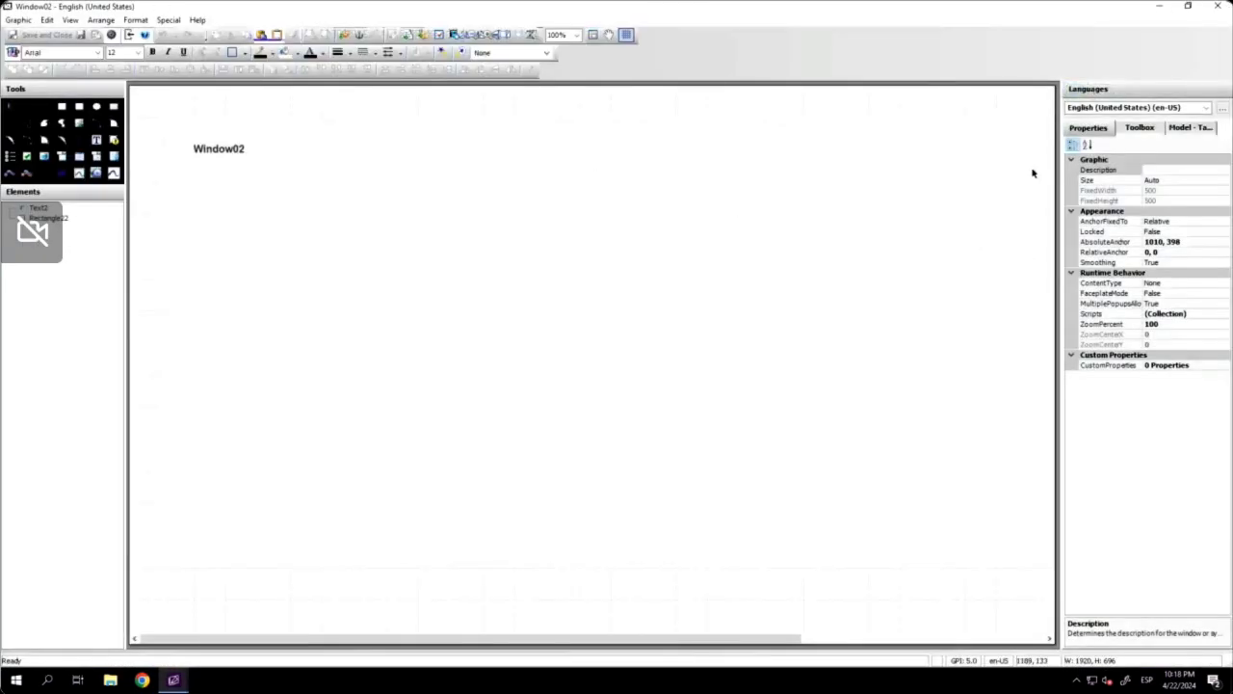
Step: Embed the MeterFromSVG fuel meter in Window02 and move it near the upper left
click(1164, 131)
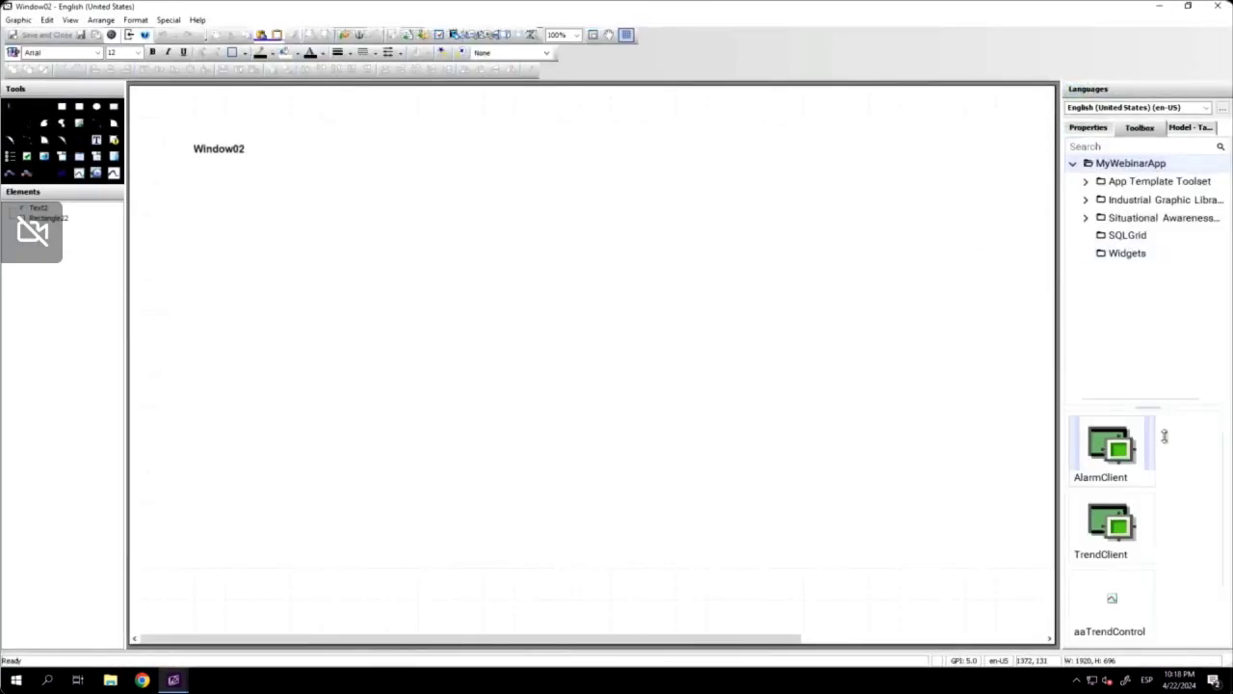
scroll(1152, 492, down, 1)
double_click(1112, 593)
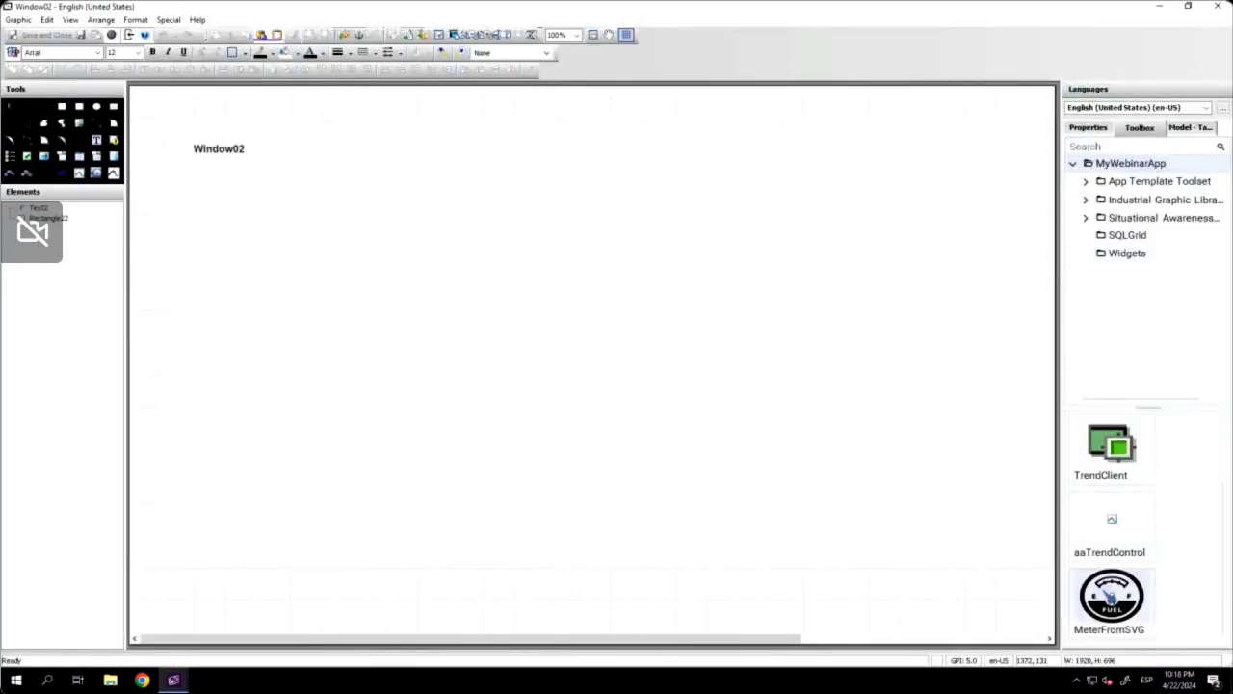
click(464, 282)
drag(522, 316, 329, 223)
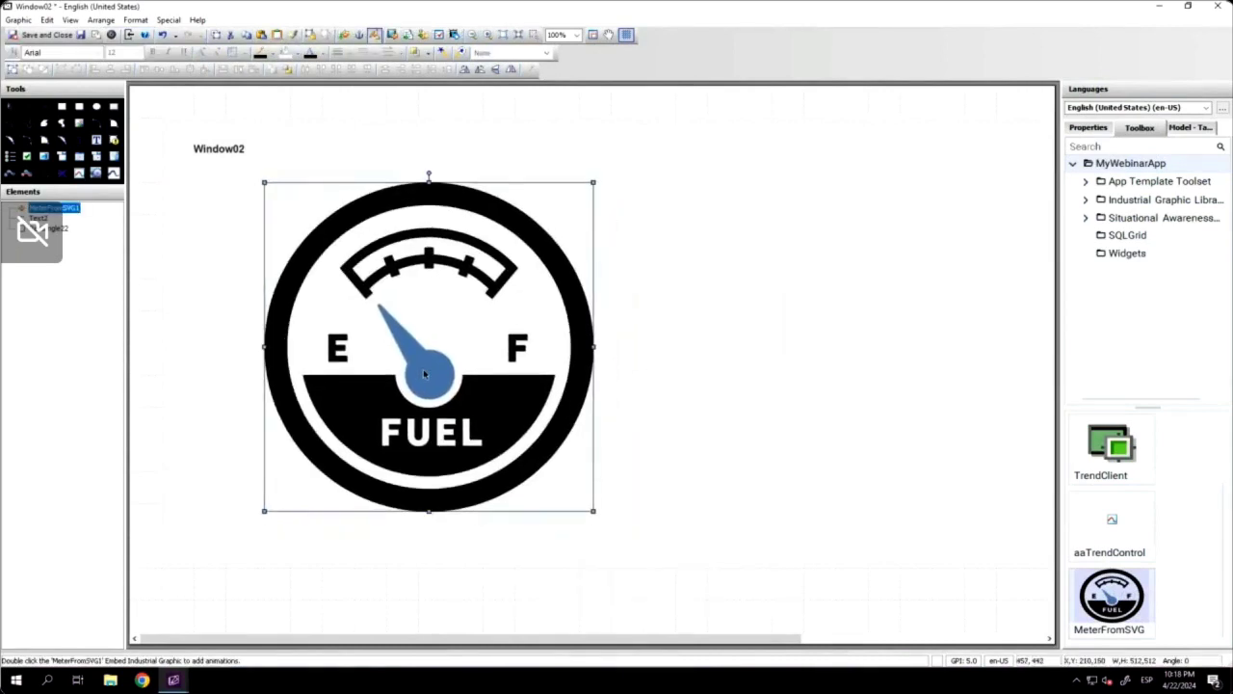
Step: Save and close Window02, then expand the Application Template windows
click(60, 35)
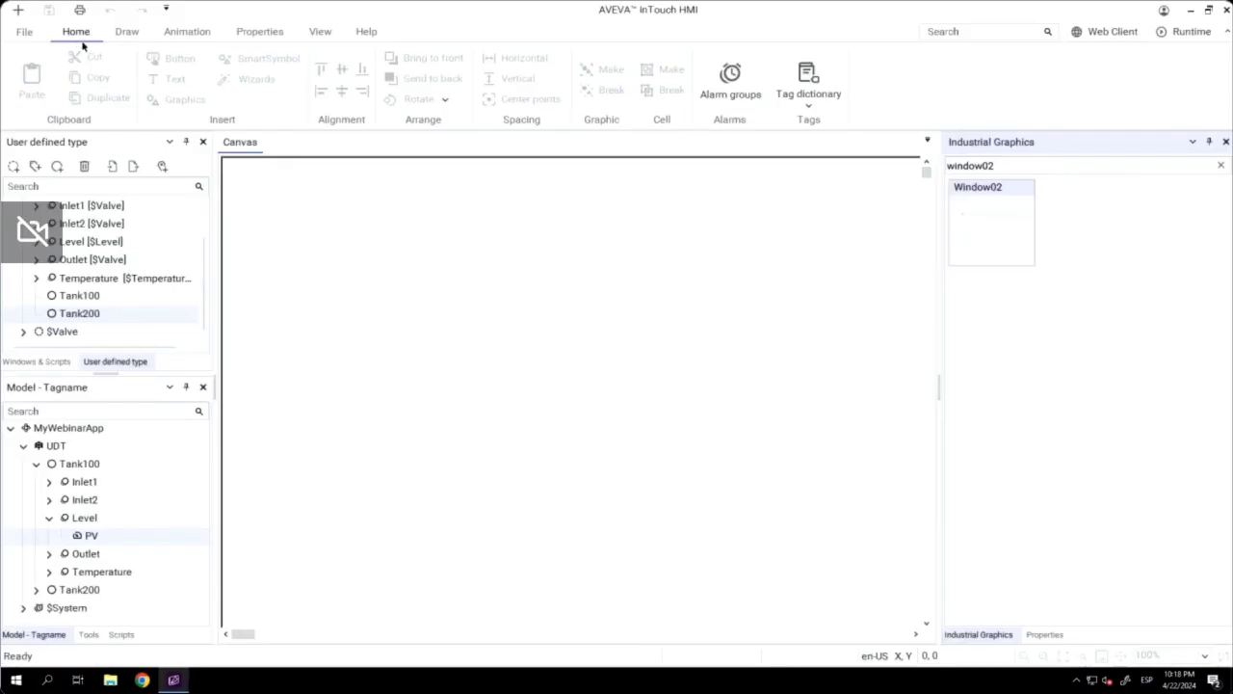
click(37, 362)
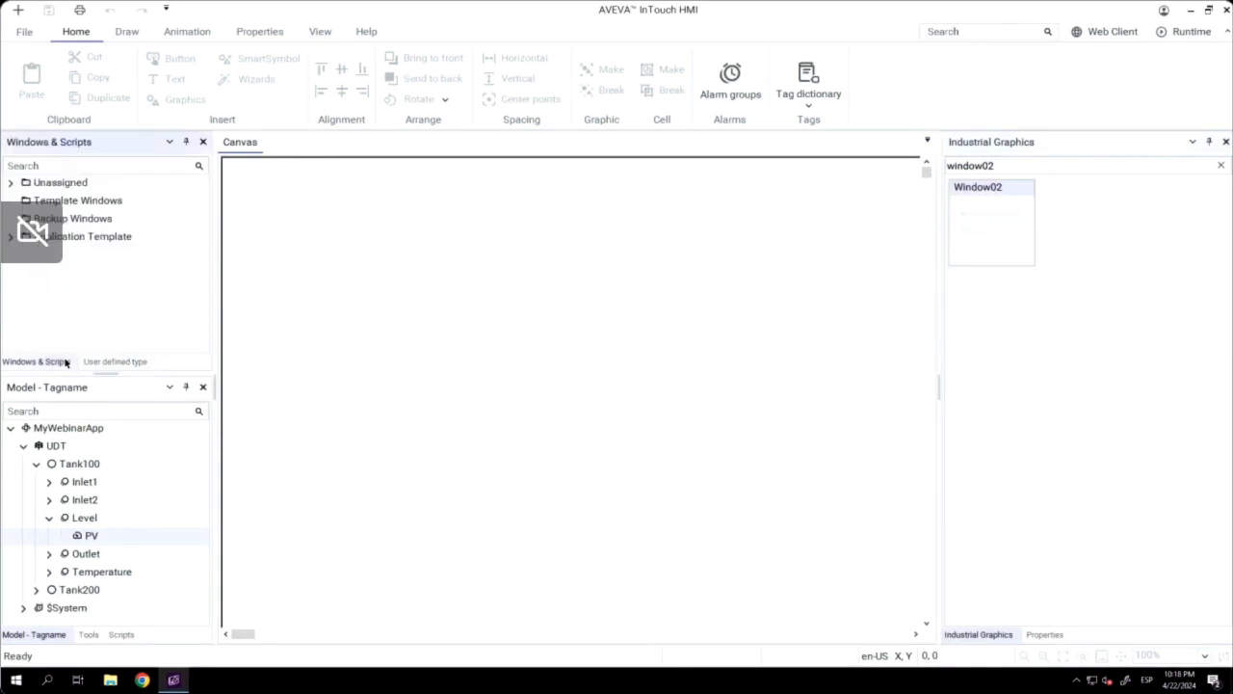
click(10, 237)
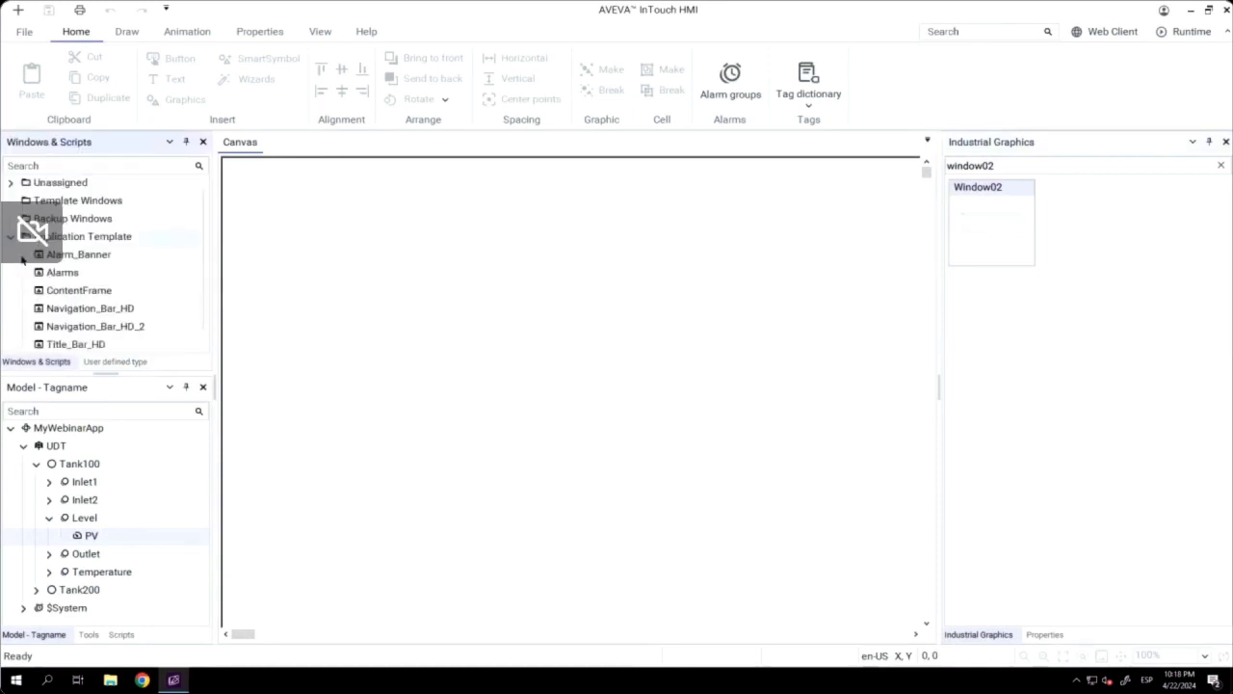
Step: Open Navigation_Bar_HD, Title_Bar_HD and ContentFrame, then launch the application in Runtime
double_click(82, 308)
double_click(84, 343)
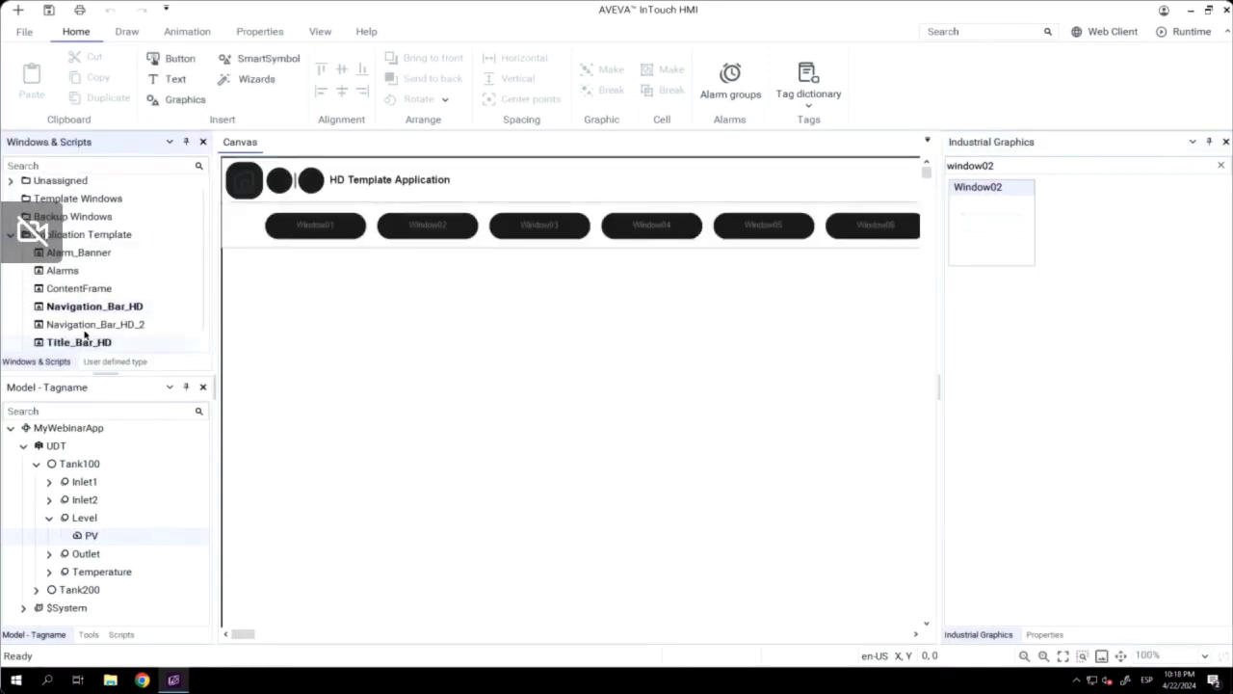
double_click(86, 288)
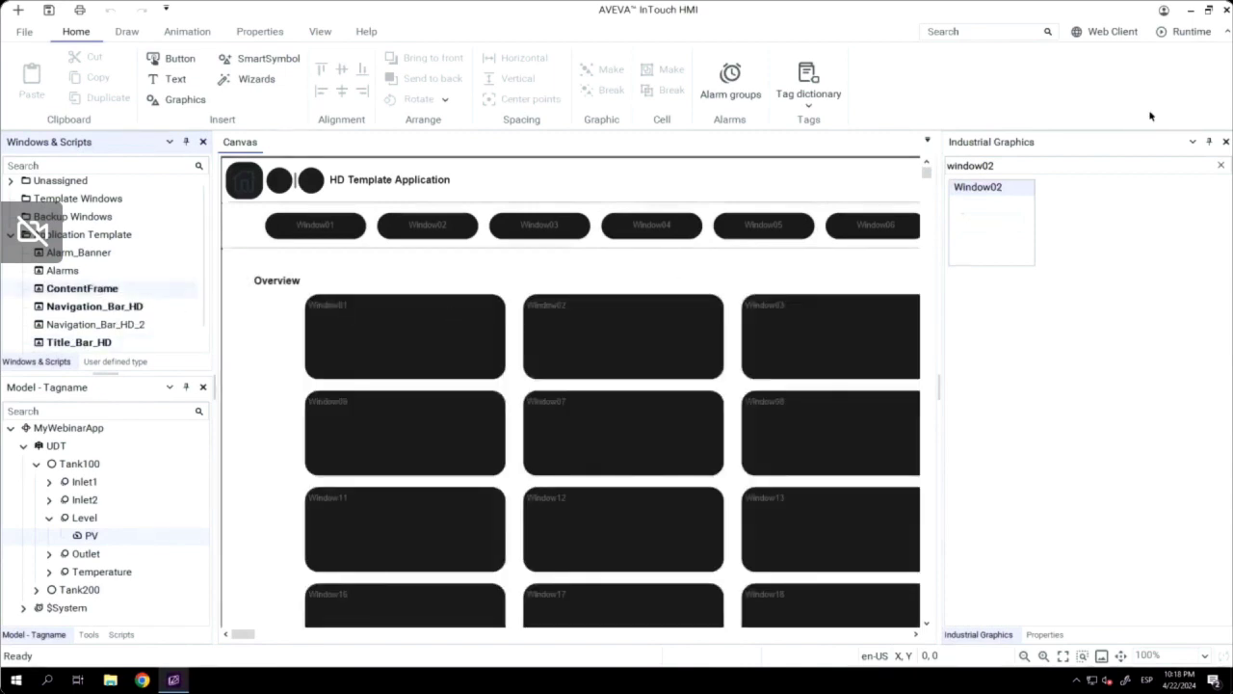
click(1183, 31)
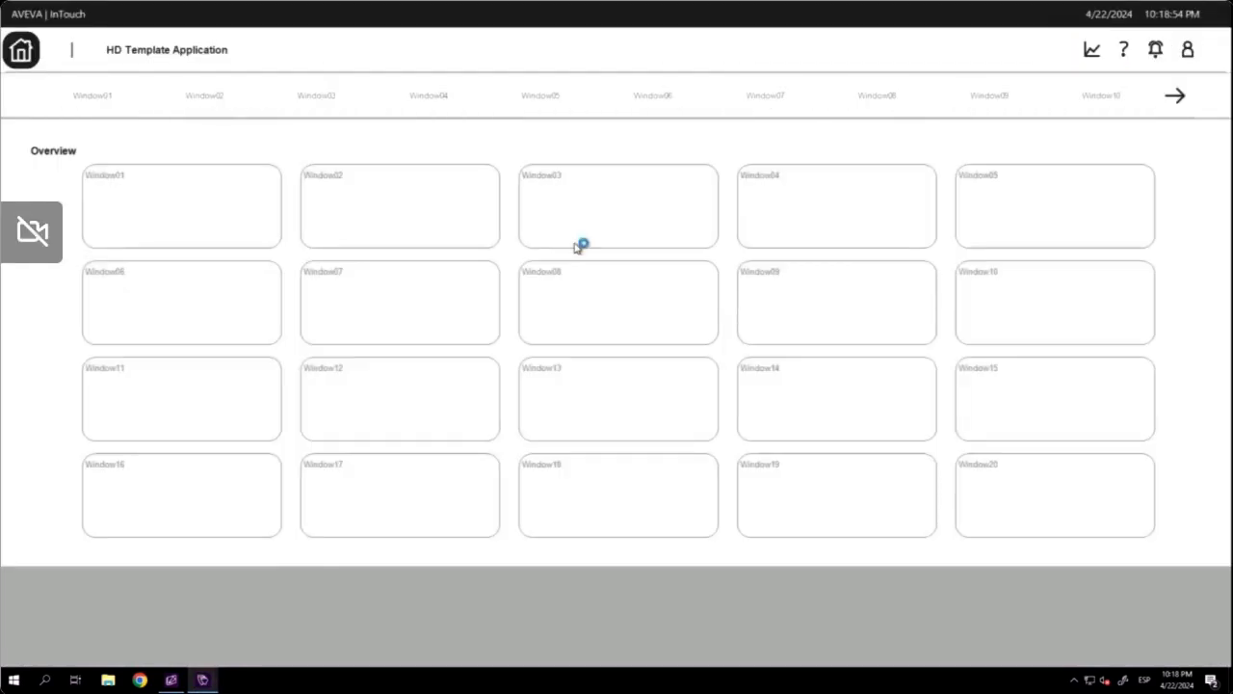
Step: View the tank on Window01 and the fuel meter on Window02, then close WindowViewer
click(123, 99)
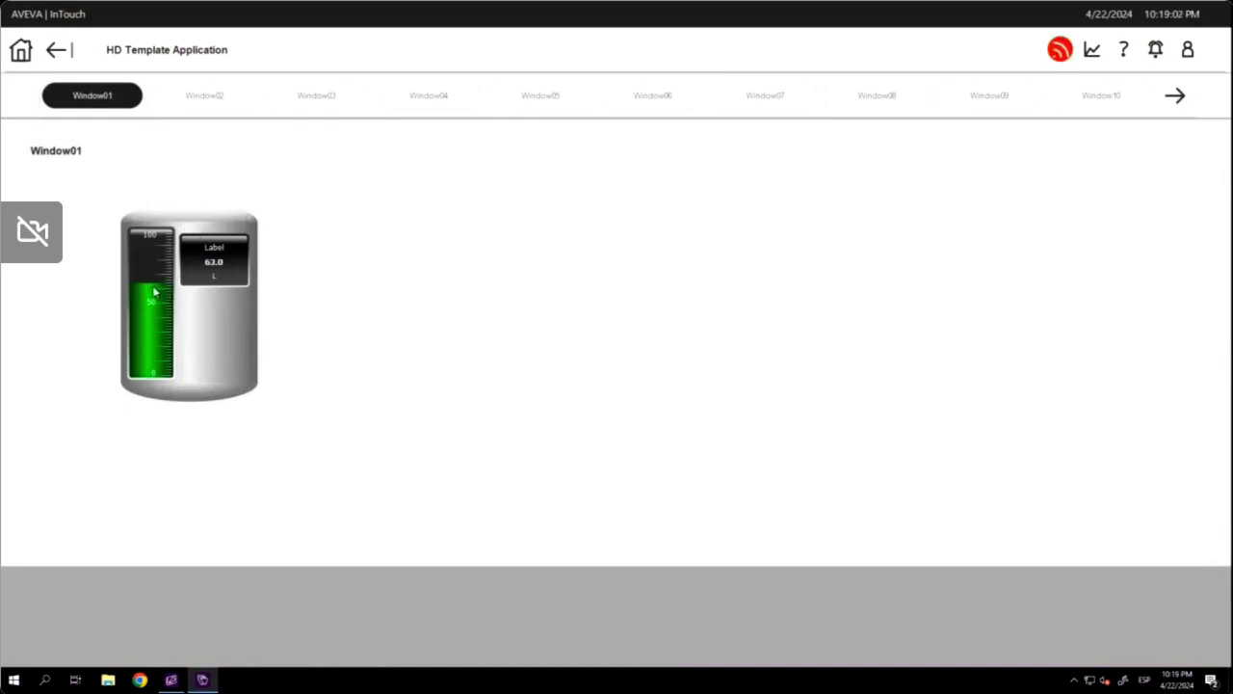
click(228, 102)
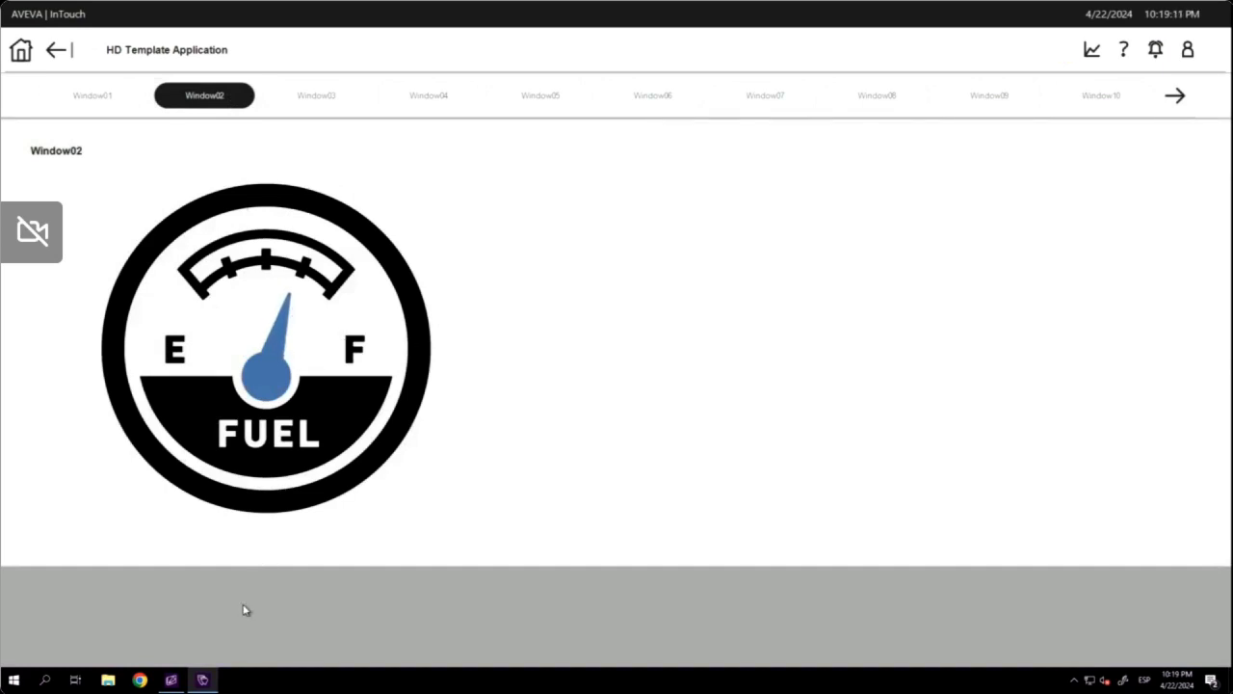
right_click(210, 681)
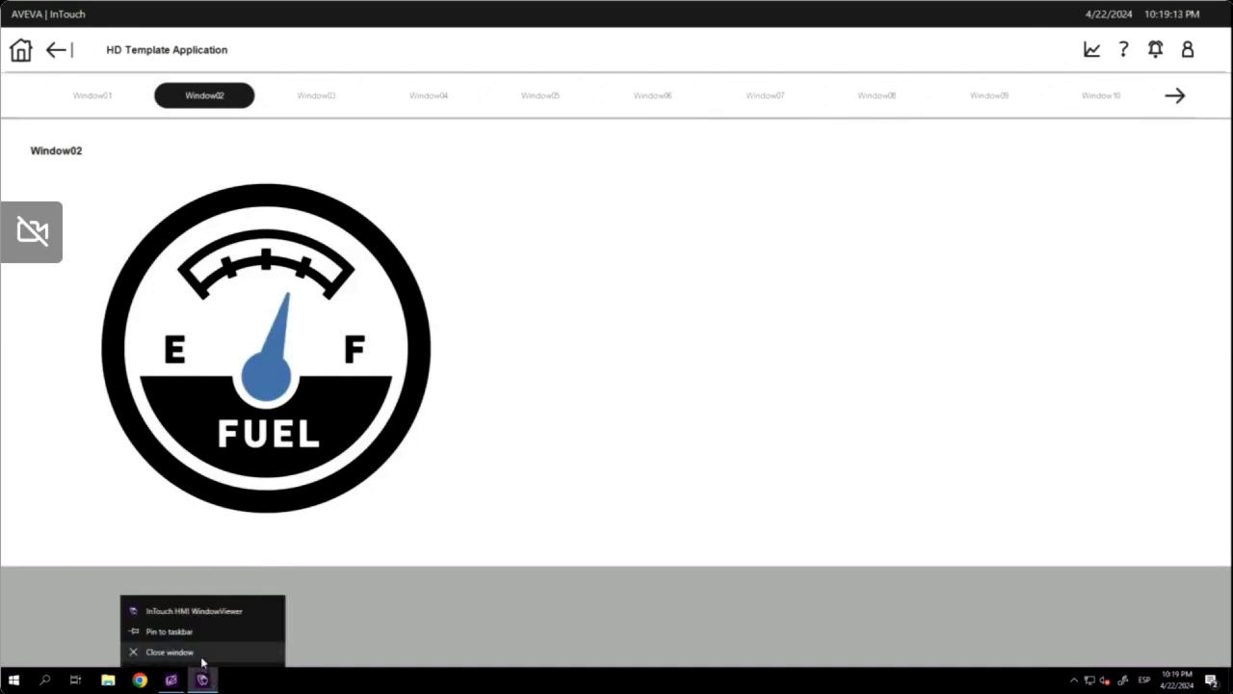
click(203, 654)
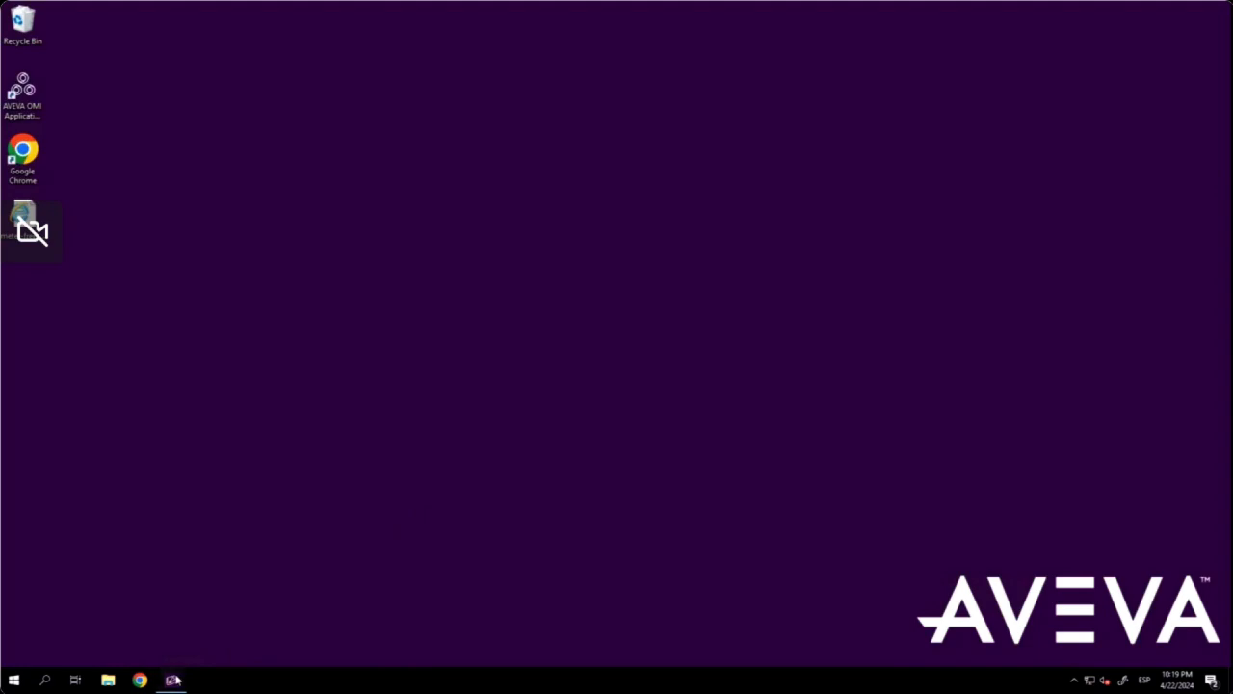
Step: Close WindowMaker and launch AVEVA InTouch HMI Application Manager from the Start menu
click(172, 680)
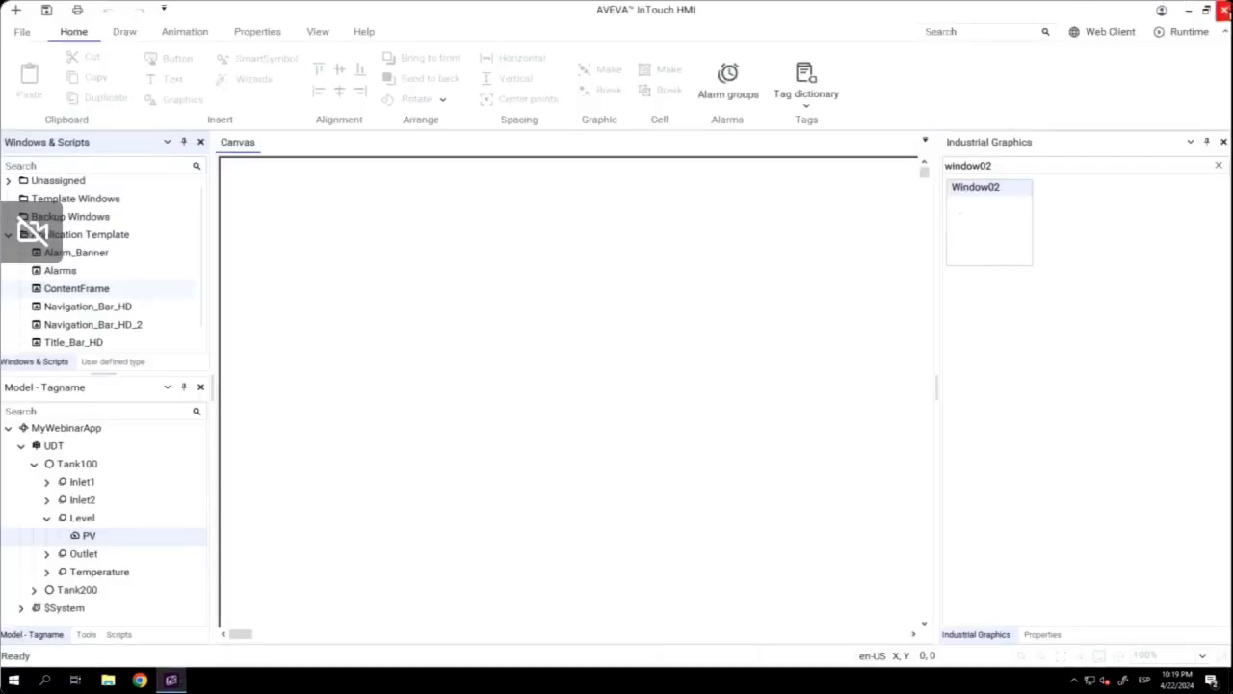
click(1224, 10)
click(13, 680)
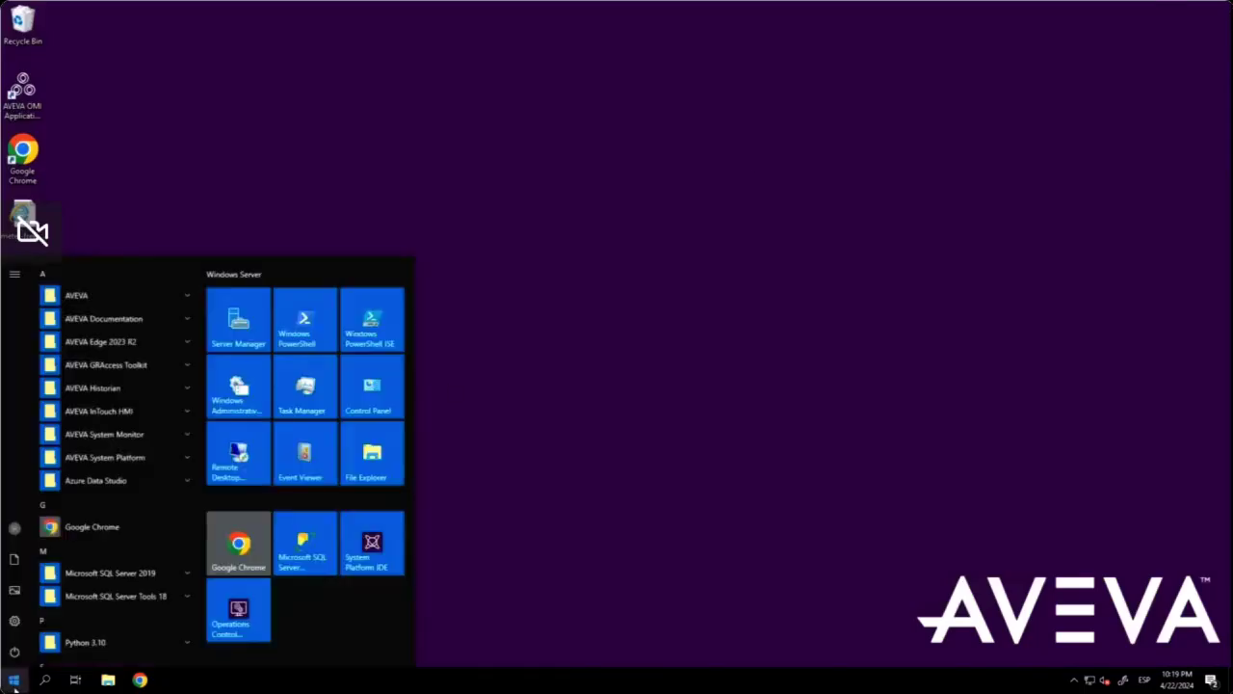
click(171, 414)
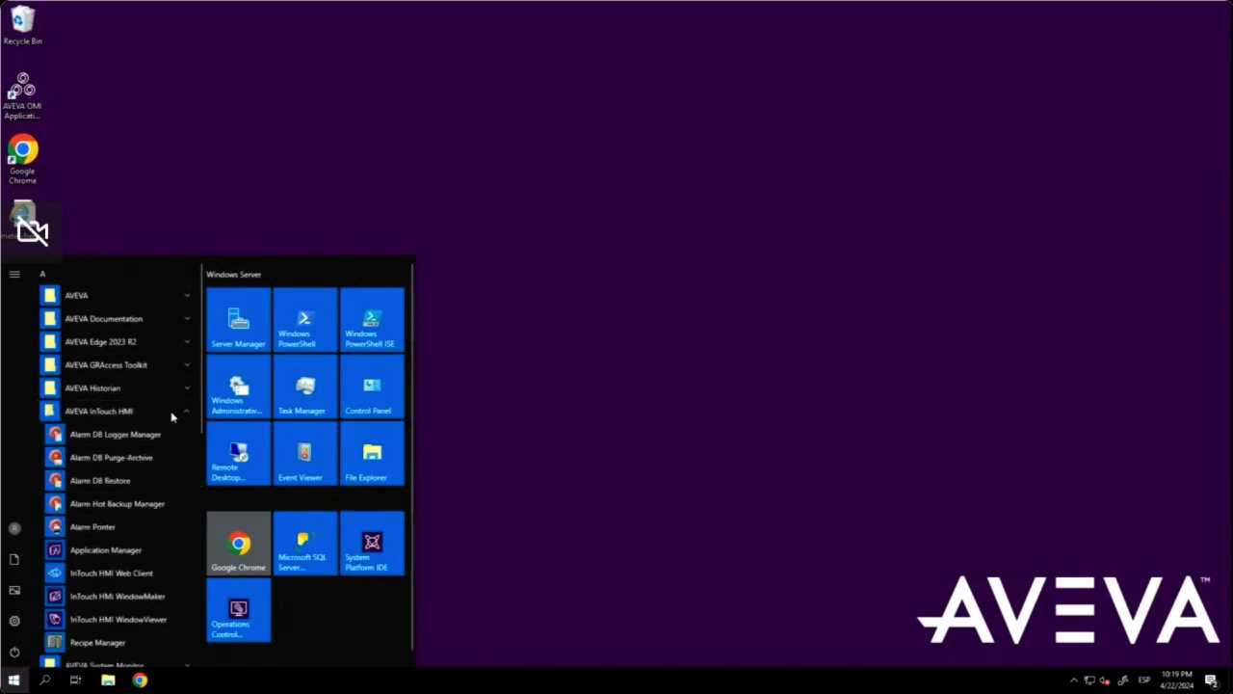
click(147, 551)
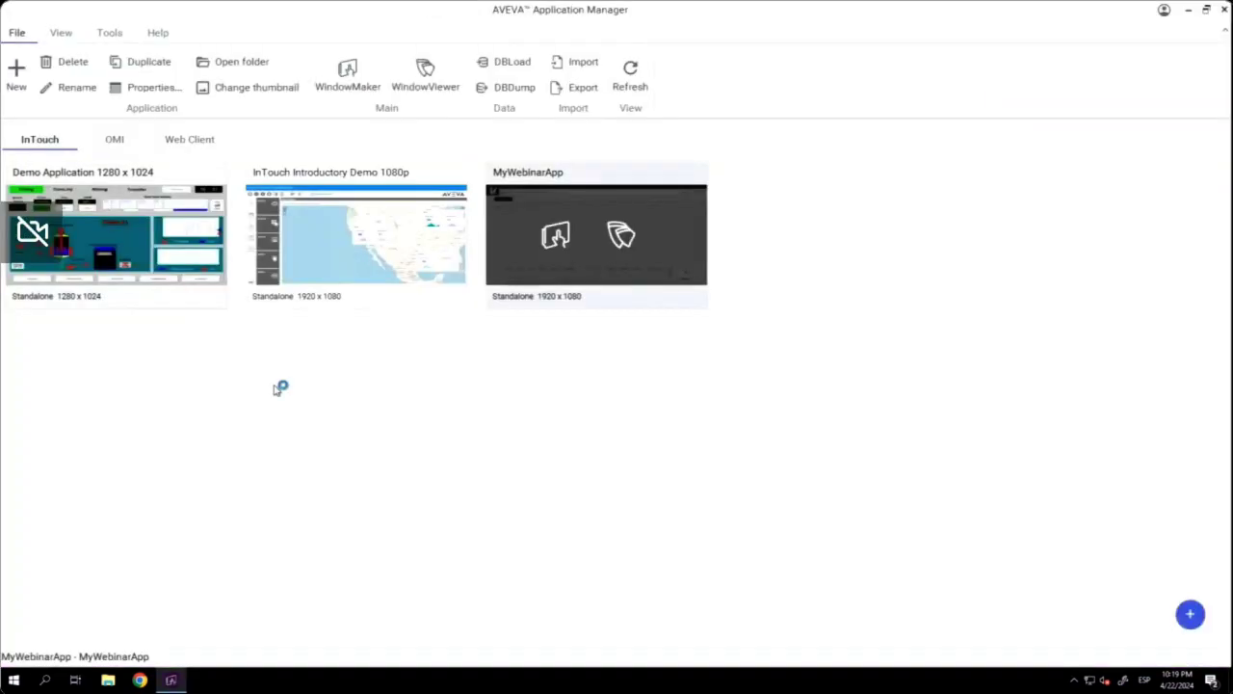
Step: Set InTouch/MyWebinarApp as the Web Client's current application and apply it
click(190, 139)
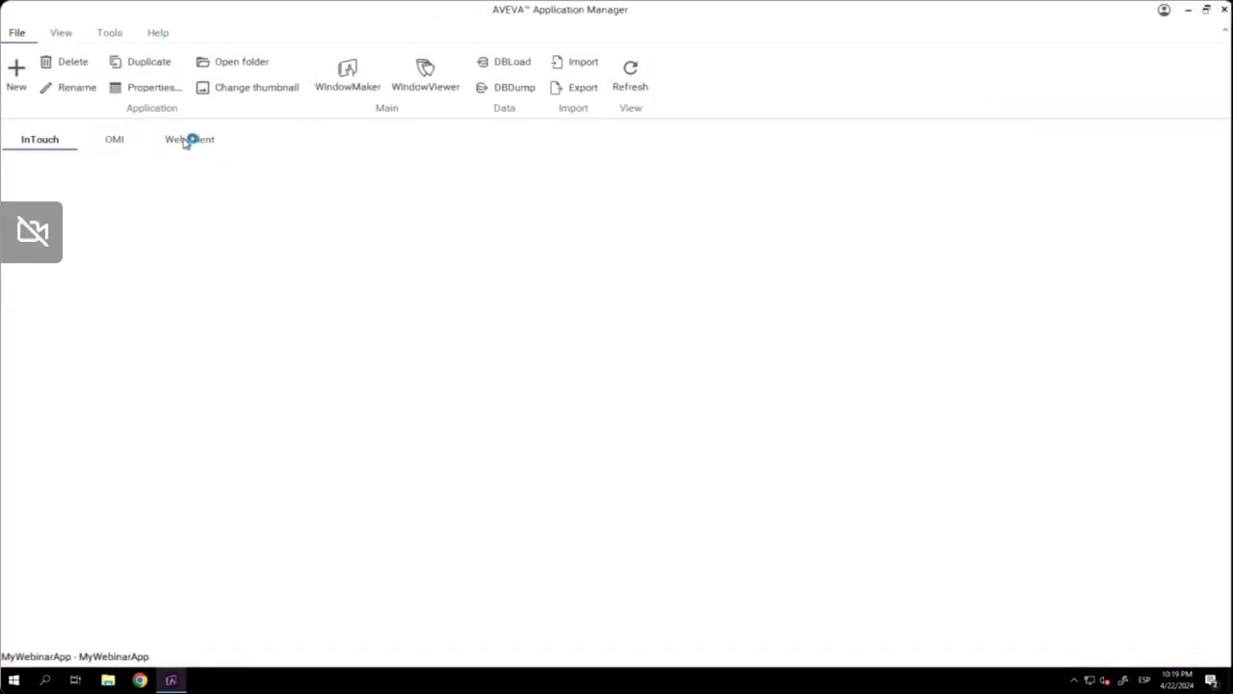
click(178, 191)
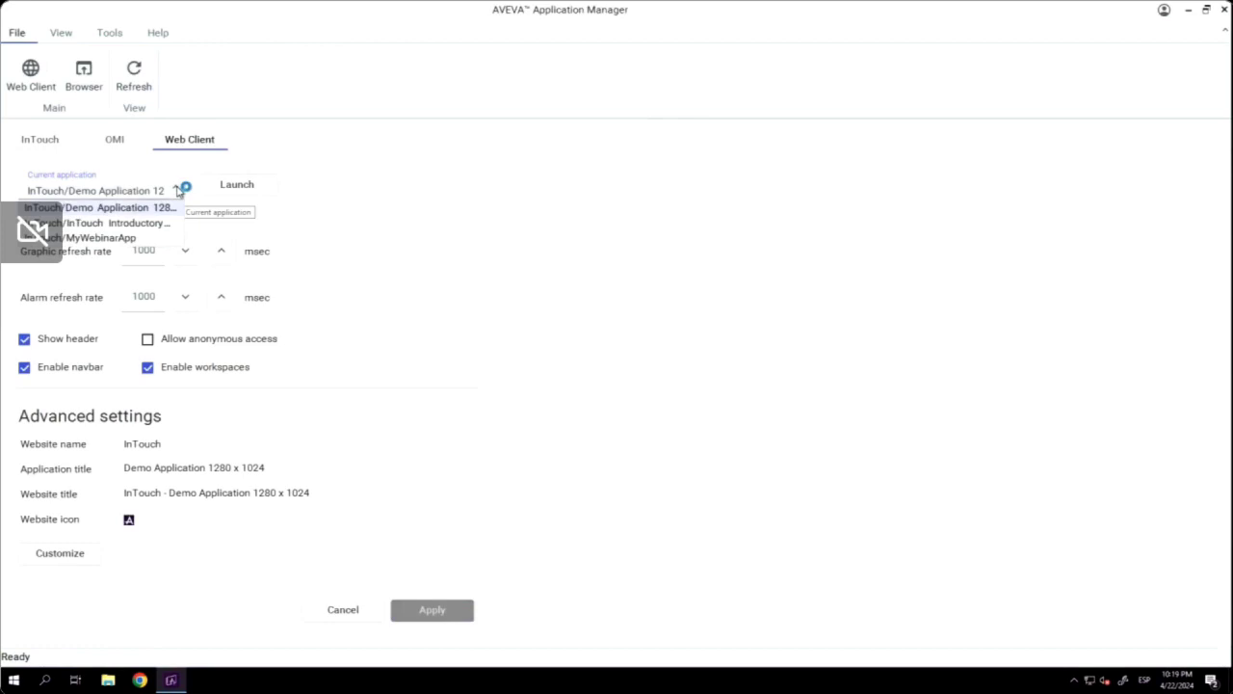
click(130, 238)
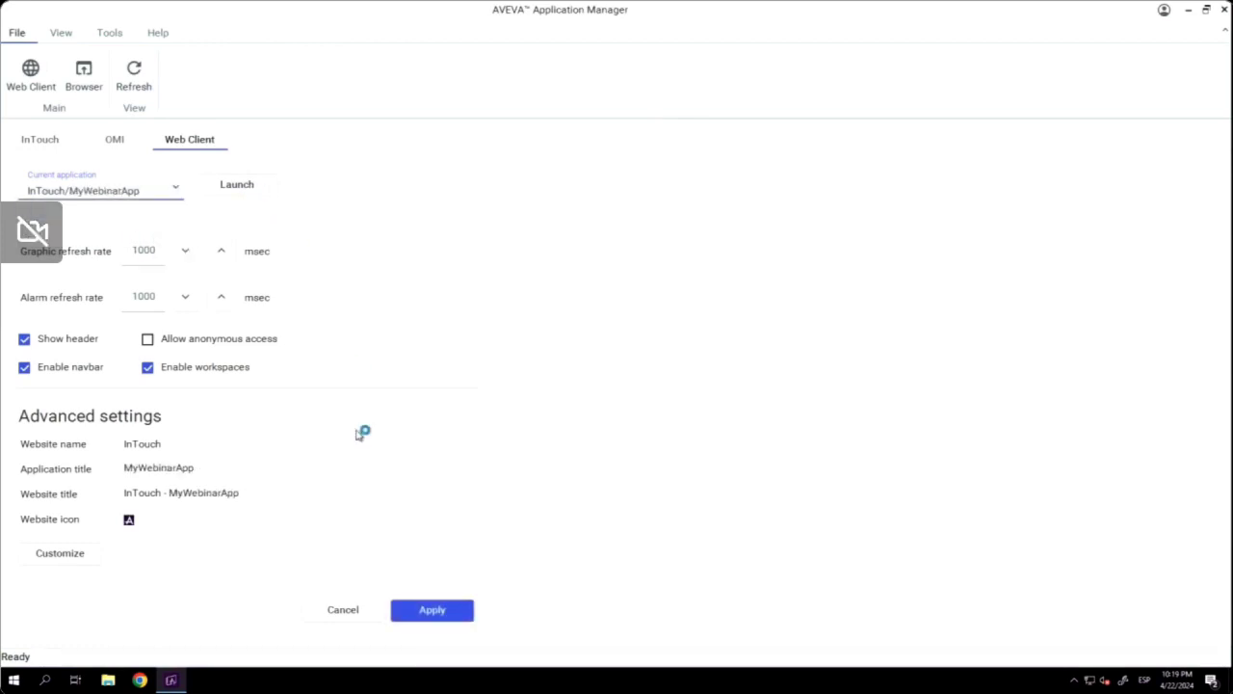
click(412, 616)
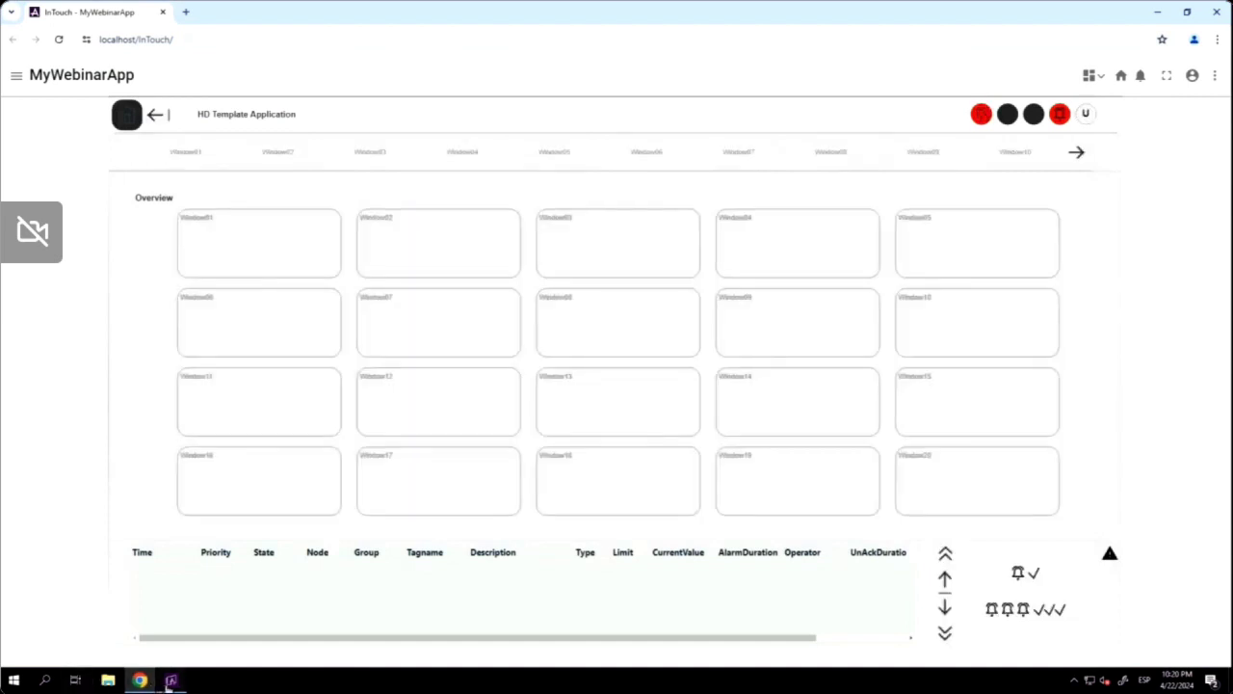
Step: Run MyWebinarApp in WindowViewer from Application Manager and show Window01's tank at 64.0 L
click(171, 680)
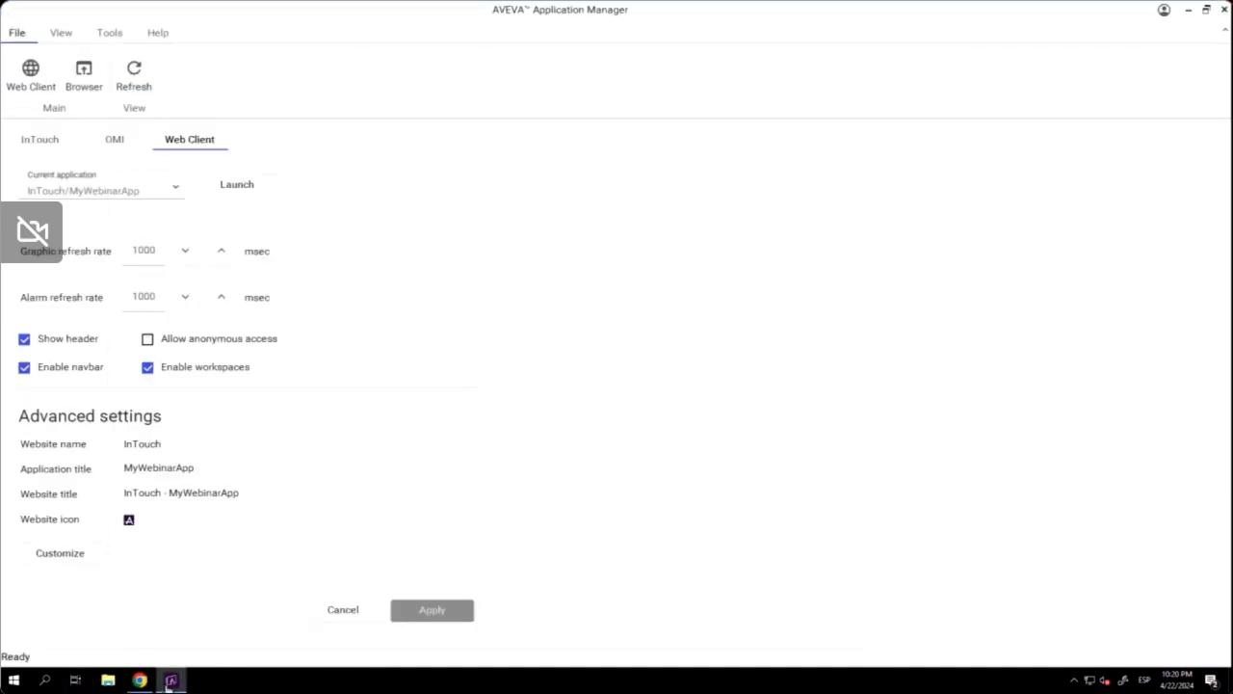
click(48, 141)
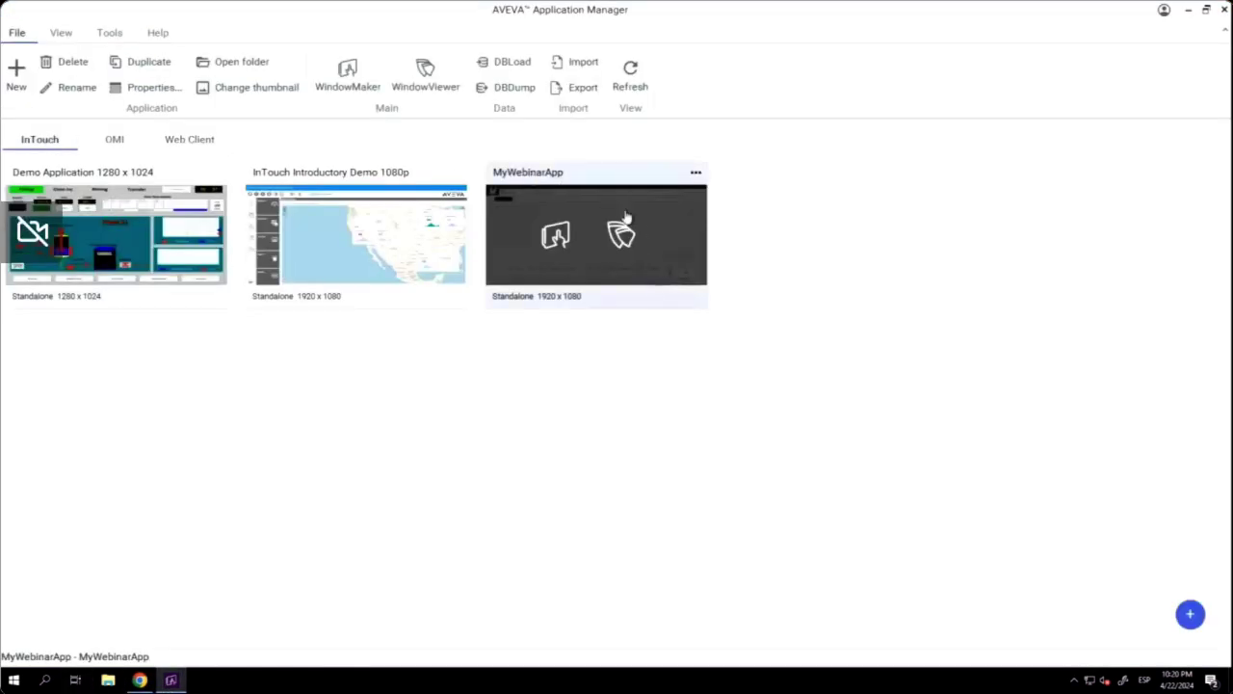
click(623, 241)
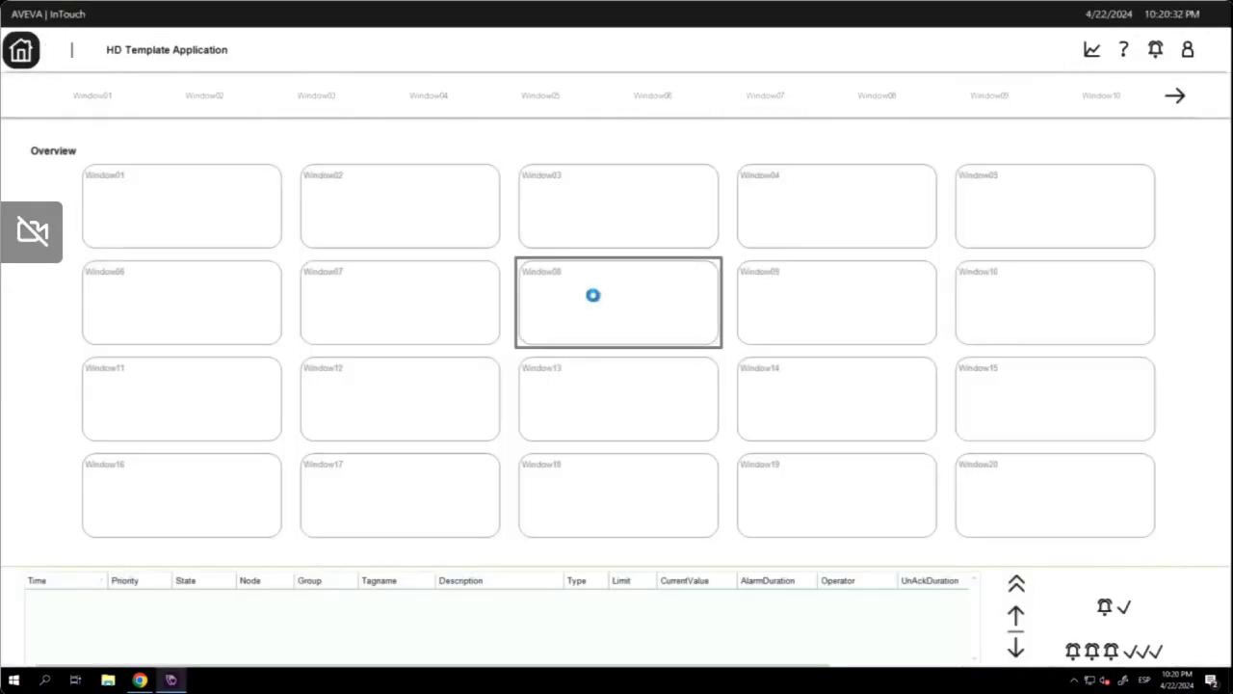
click(229, 183)
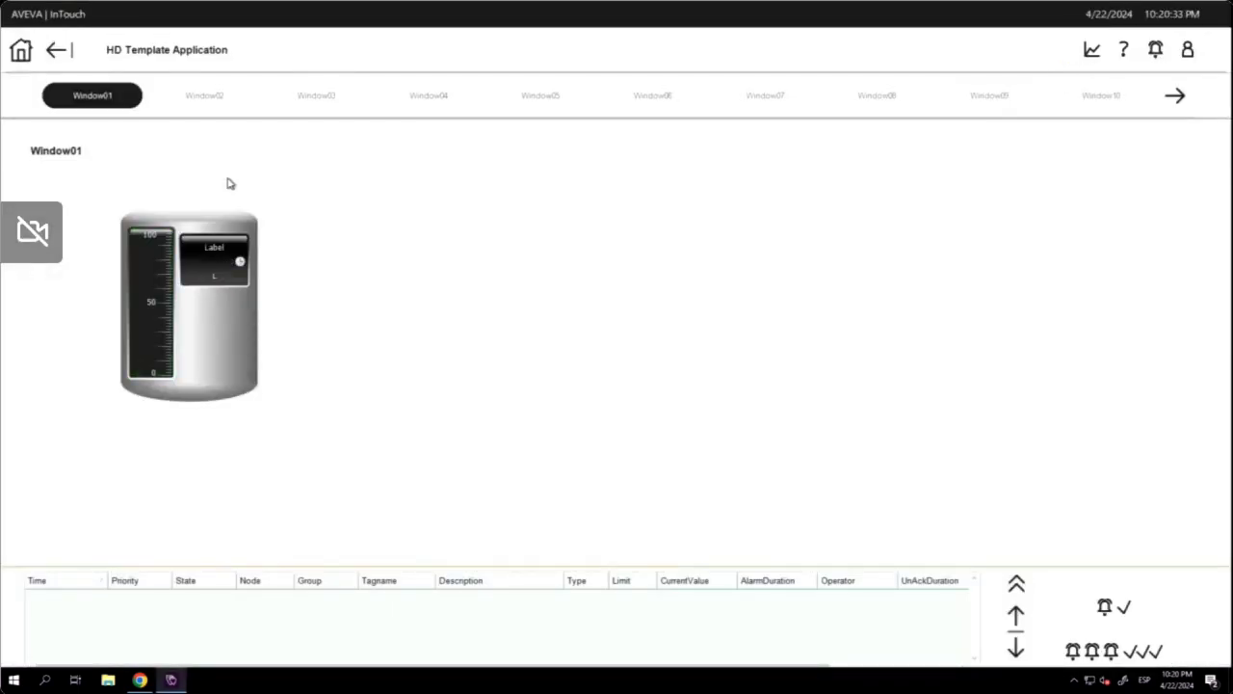
Step: In the browser web client, view Window01's tank at 64.0 L, then Window02
click(140, 680)
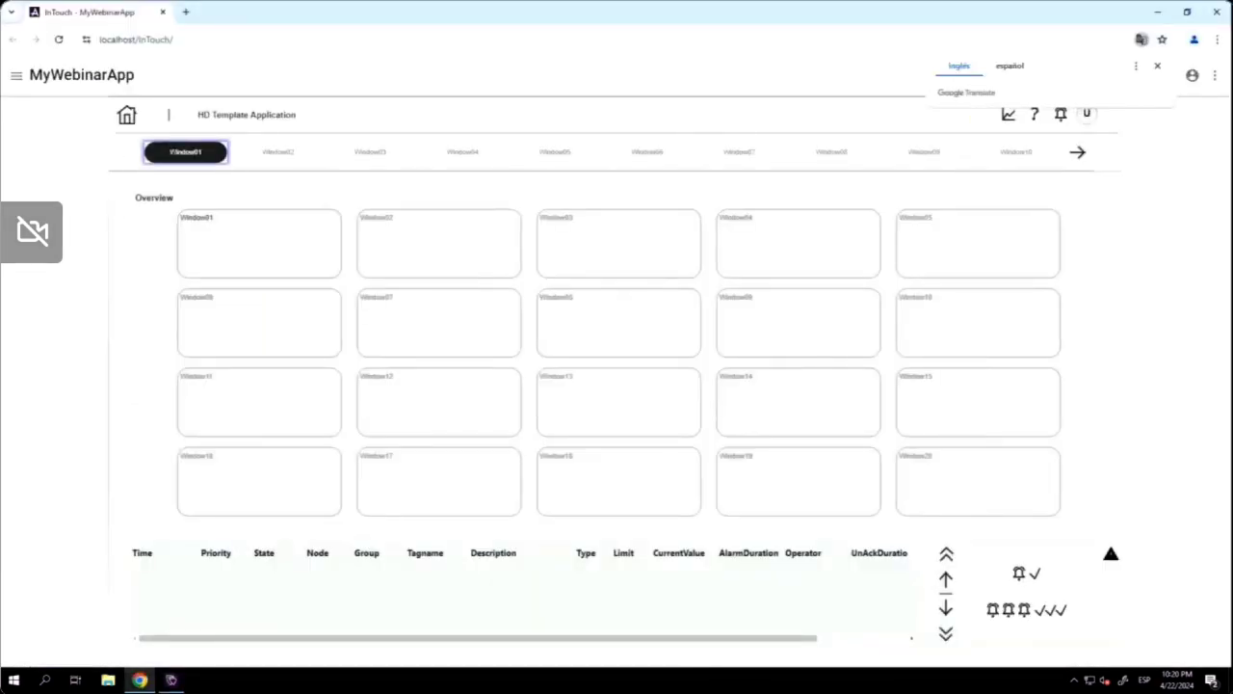
click(143, 150)
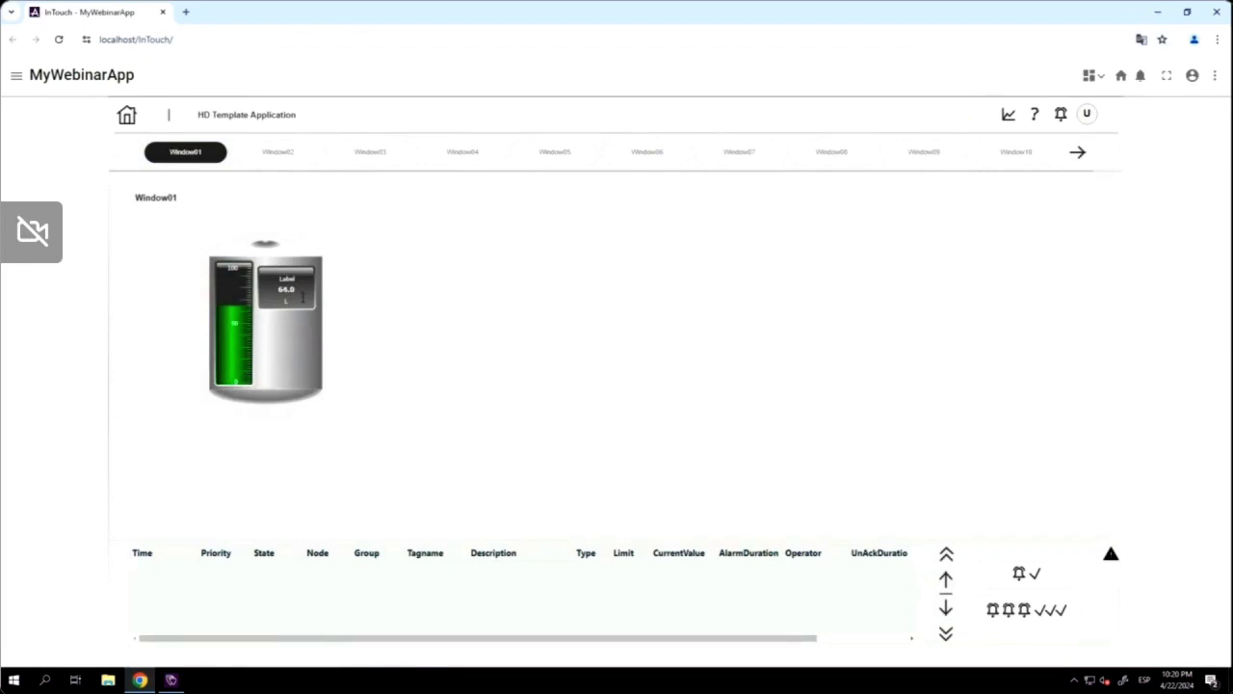
click(294, 154)
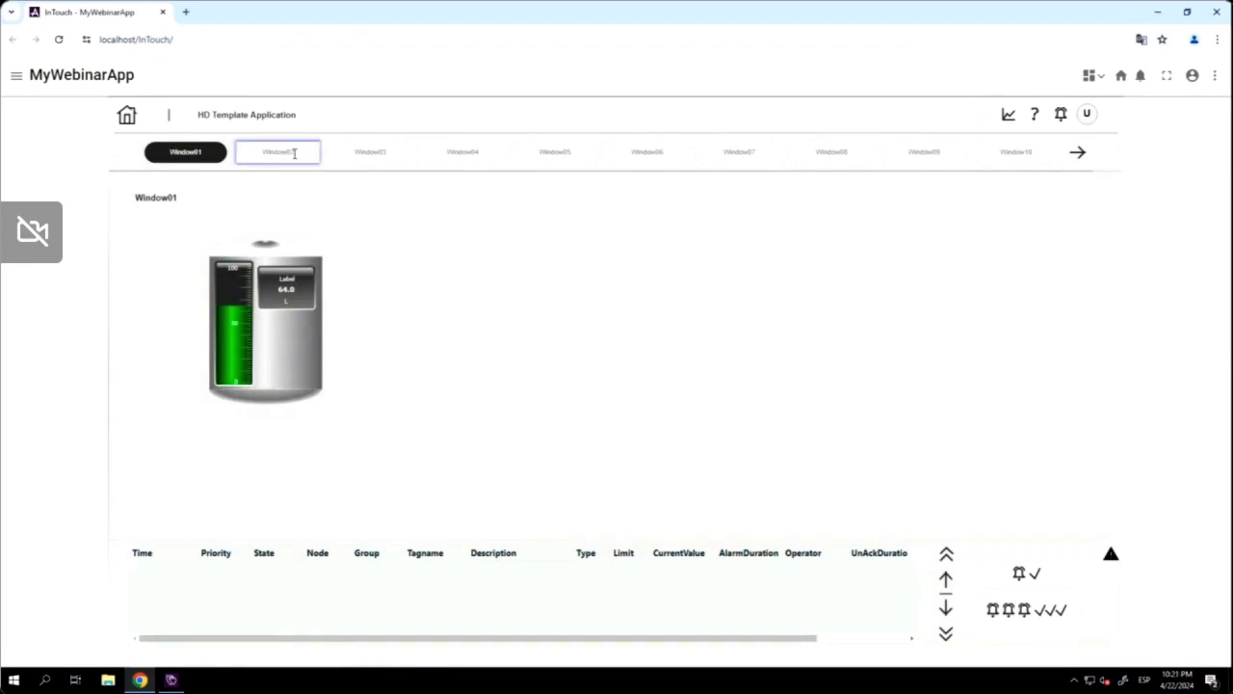